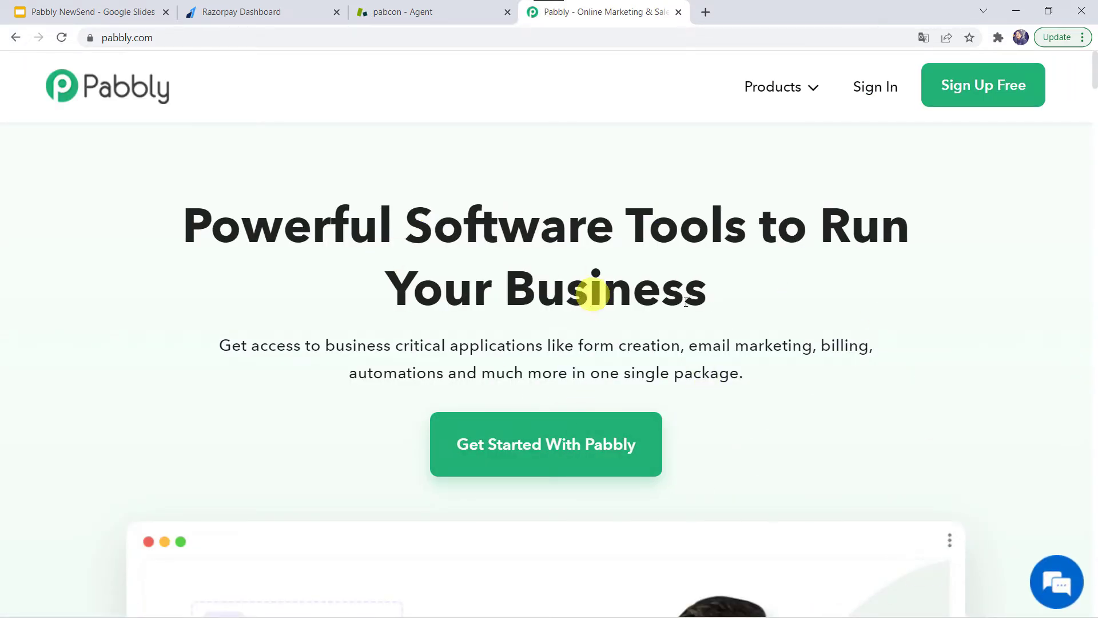
Go from Products > Pabbly Connect through sign-in to the Pabbly Connect dashboard
mouse_move(772, 86)
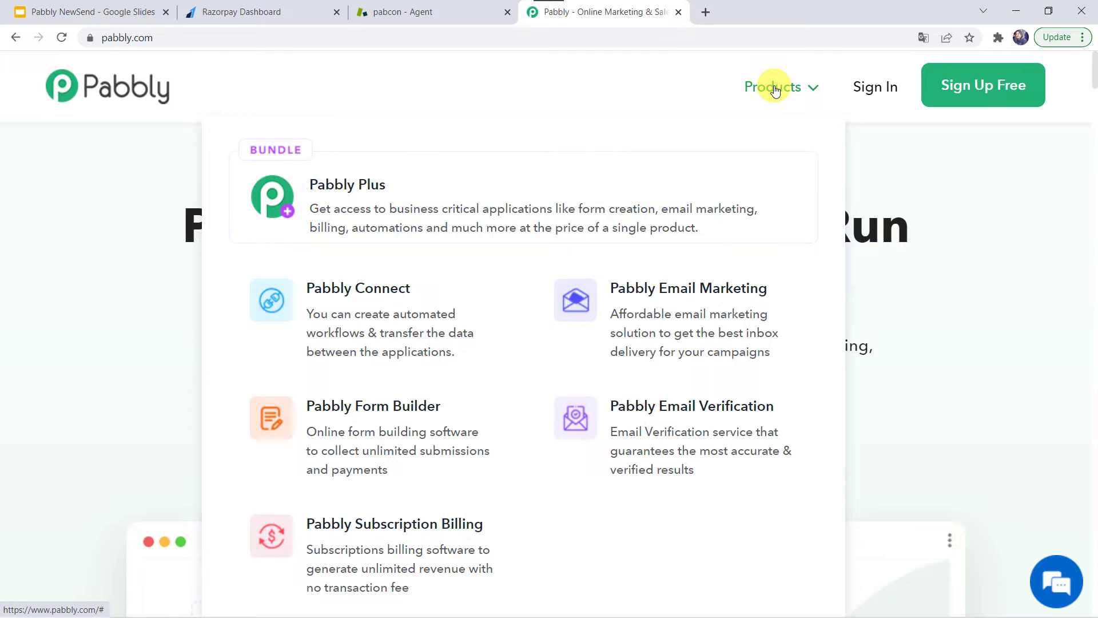
left_click(359, 324)
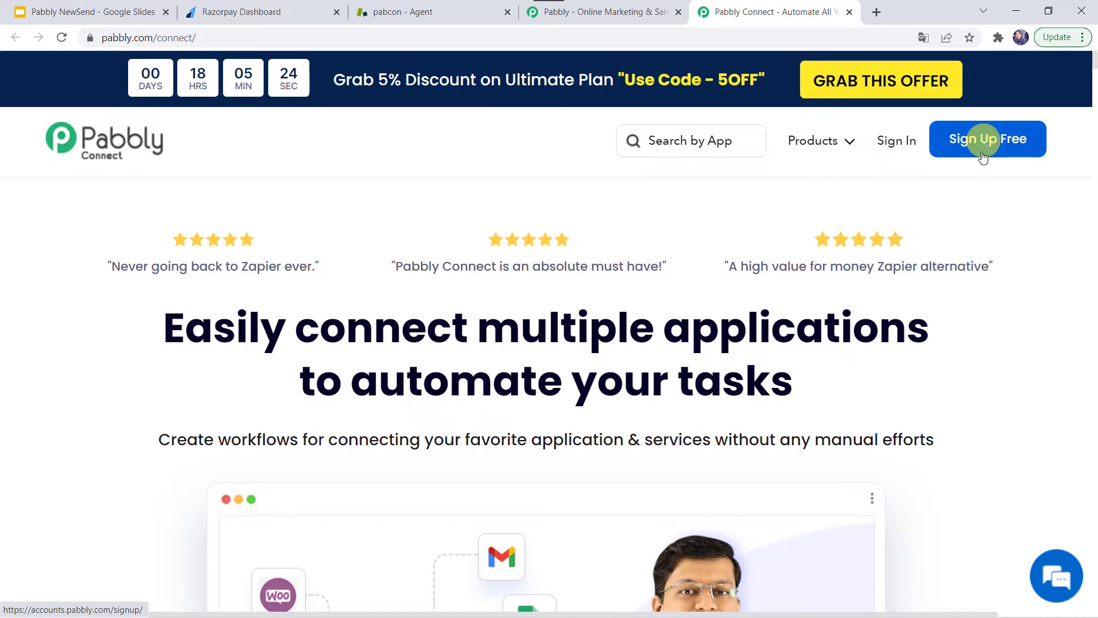
left_click(894, 147)
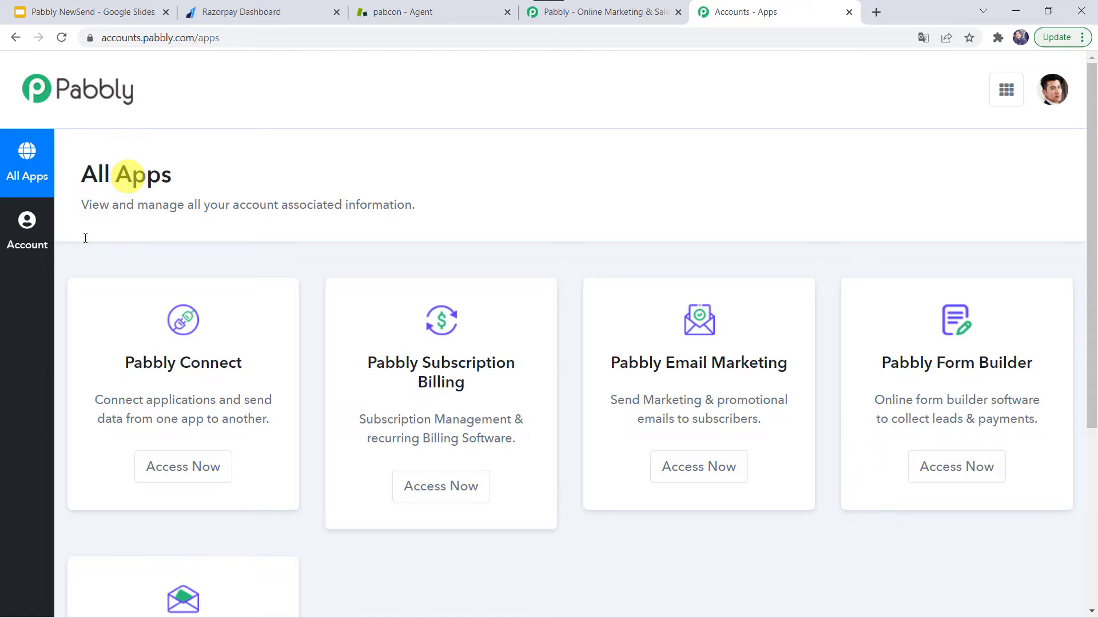
left_click(183, 468)
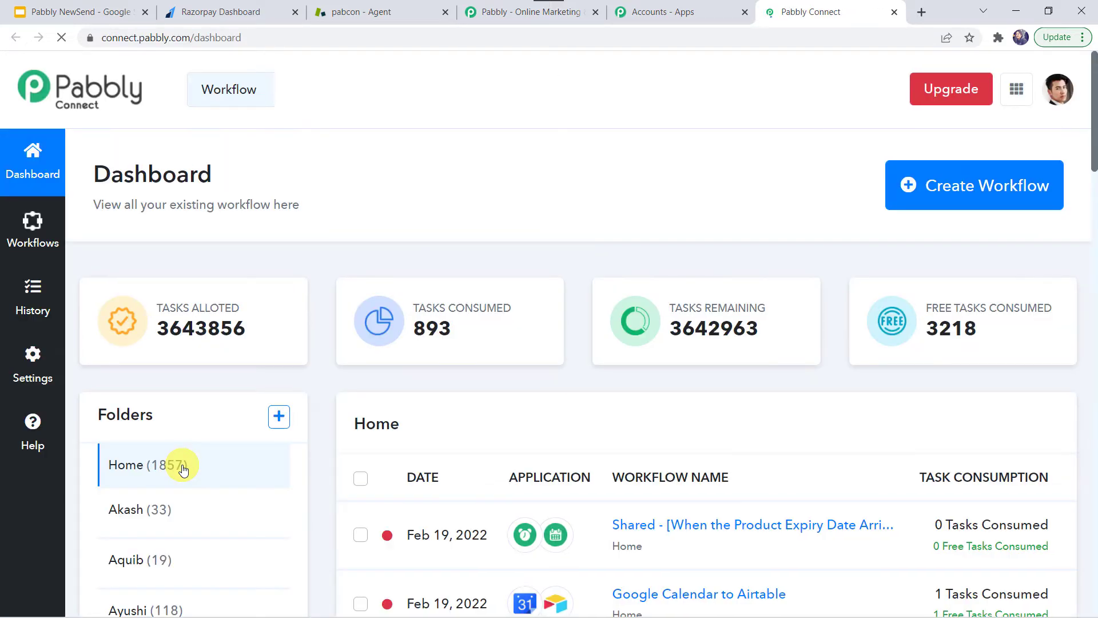
mouse_move(167, 267)
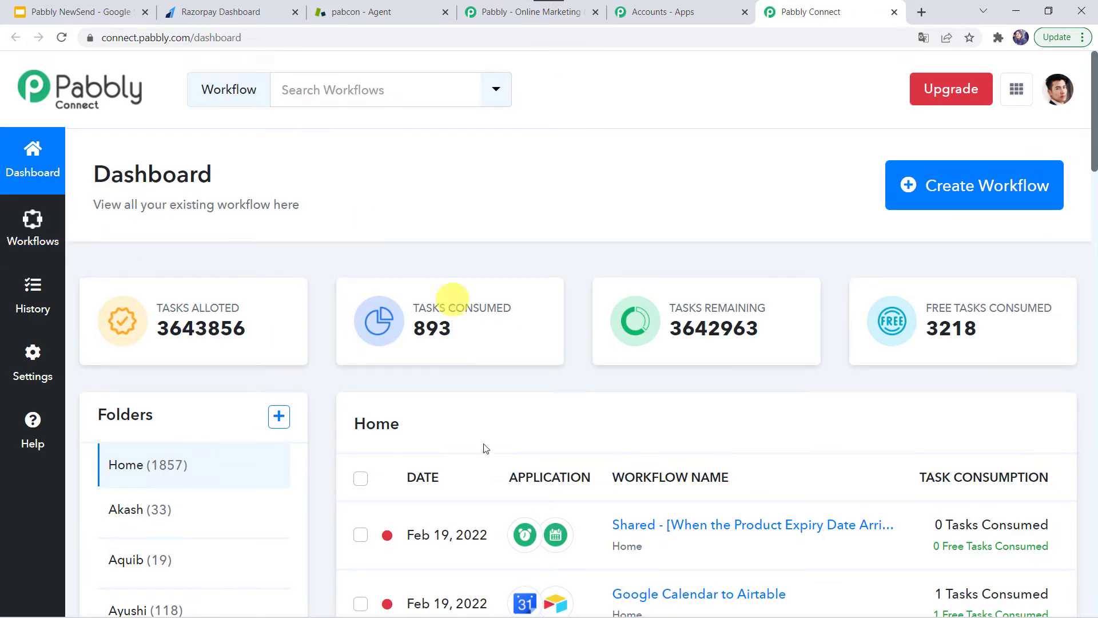
scroll(480, 513, "down", 5)
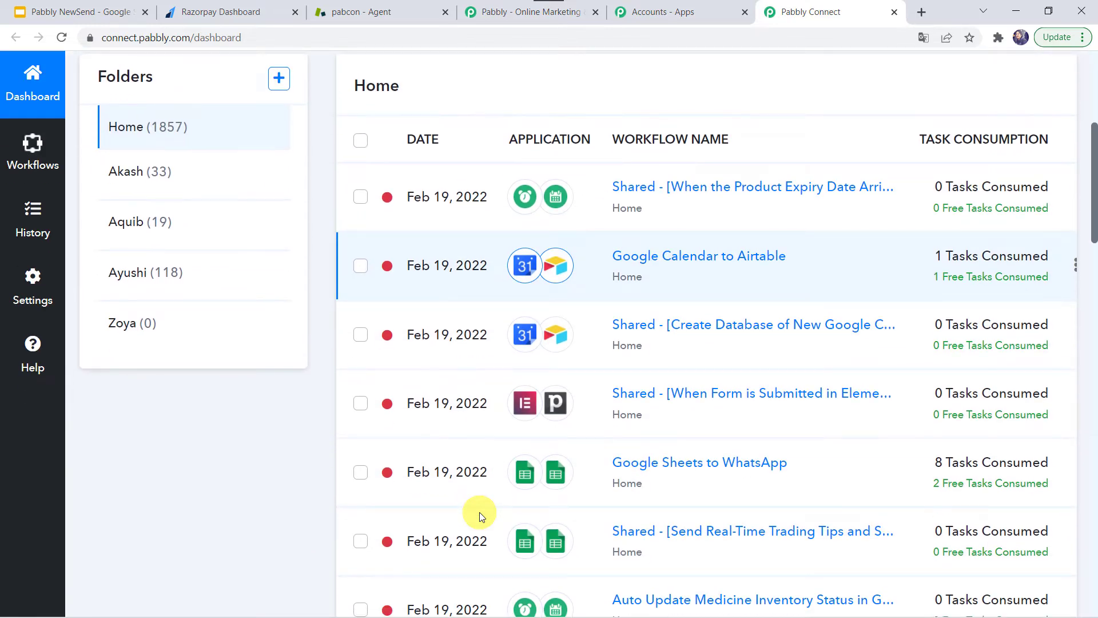
scroll(479, 512, "up", 5)
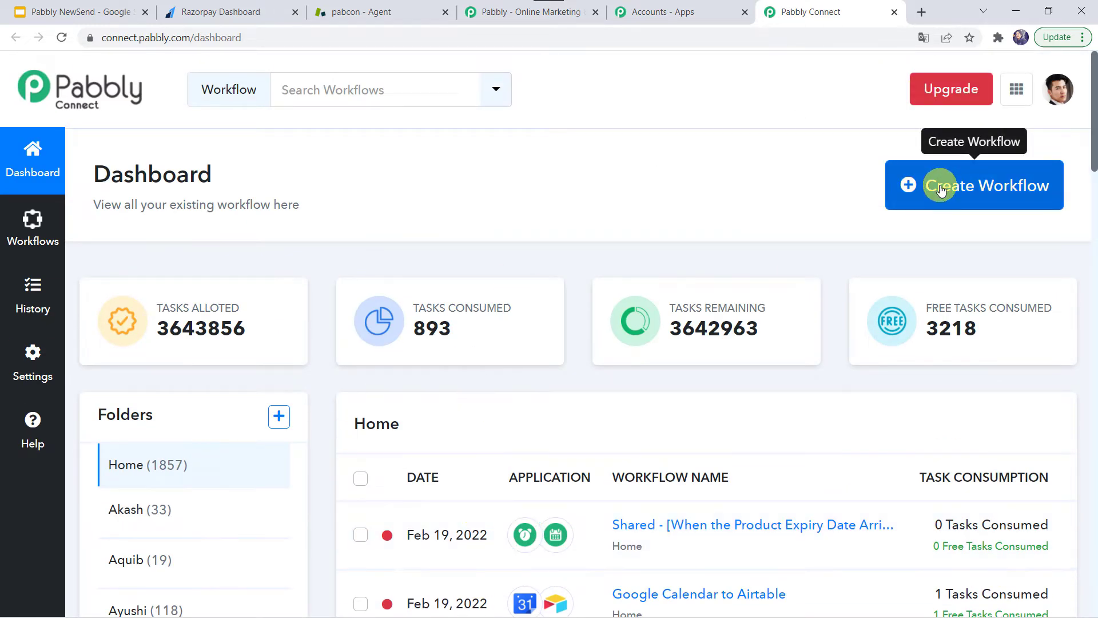
Create a workflow named 'Razorpay to Zendesk Integration'
left_click(975, 188)
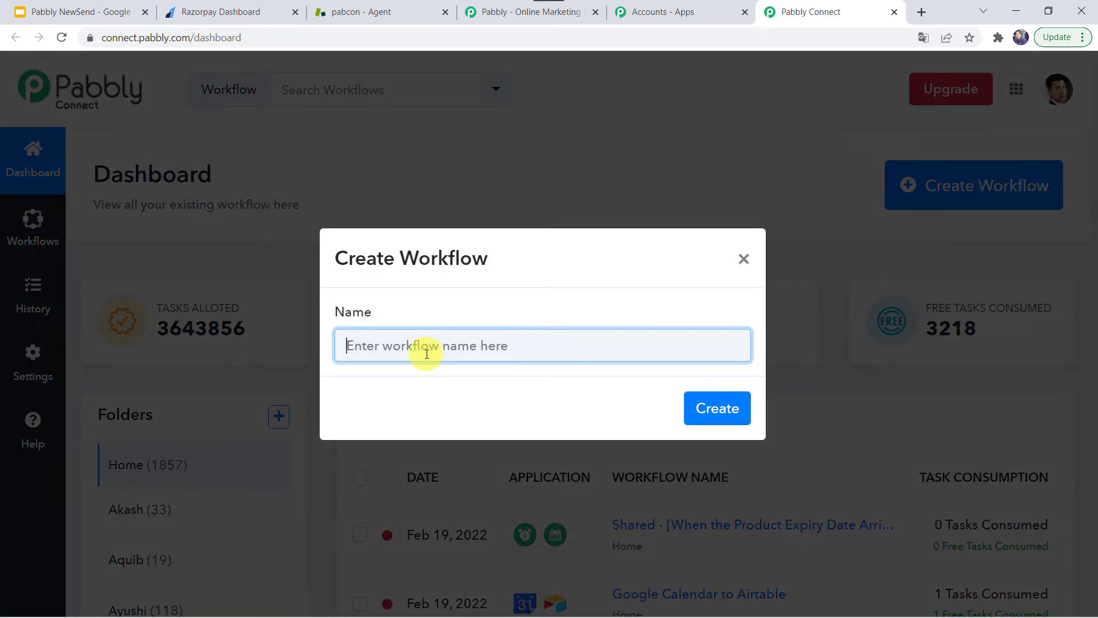
type("Razorpay to Zendesk Integration")
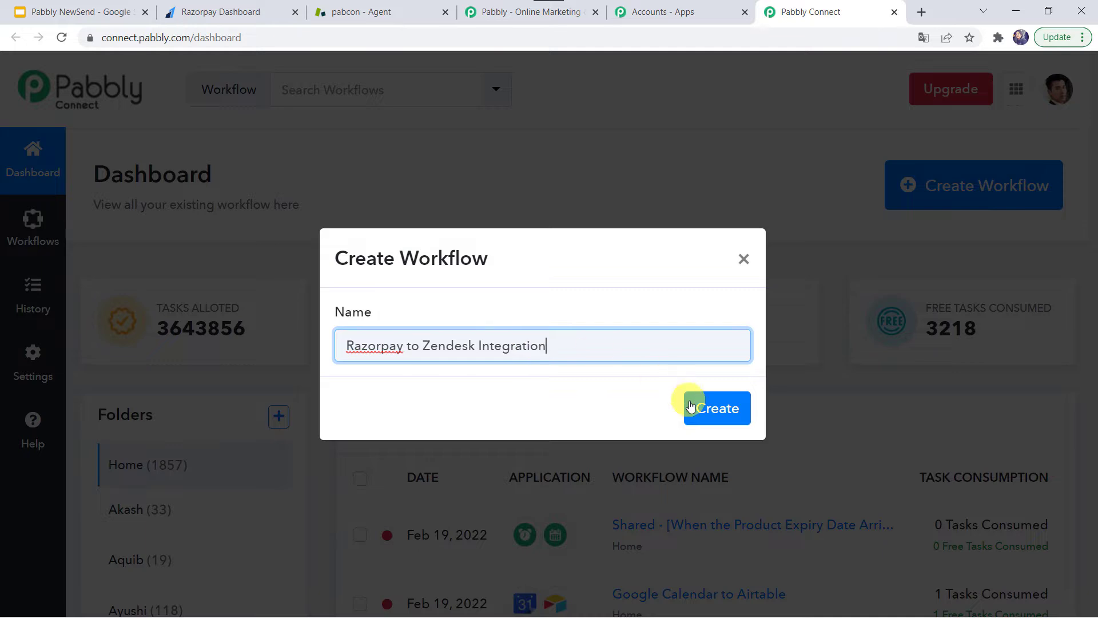
left_click(710, 406)
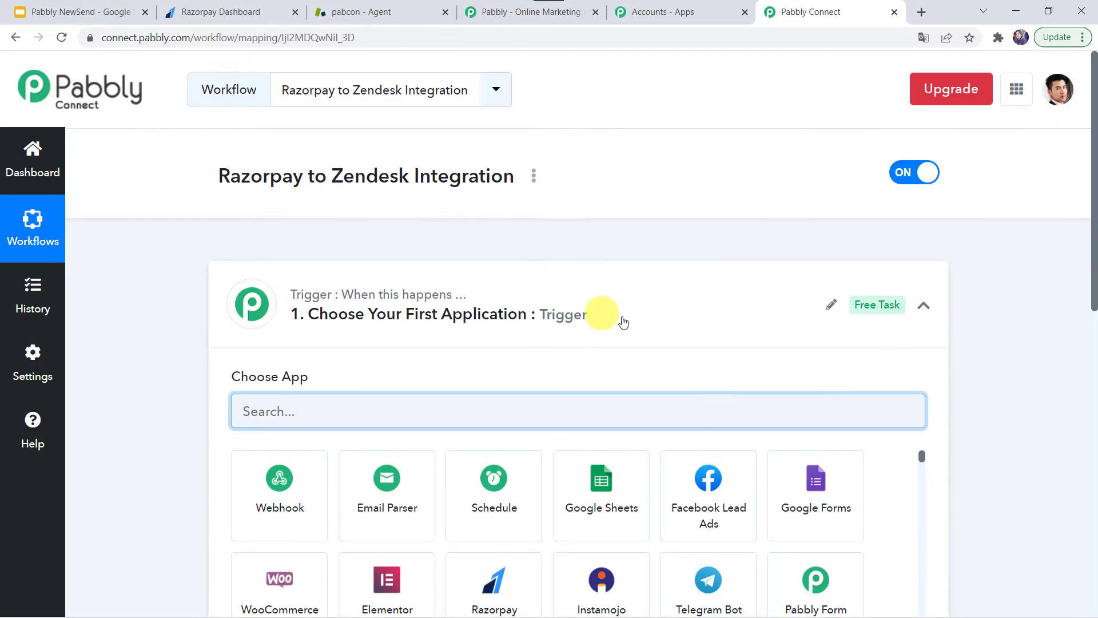
Choose Razorpay as the workflow's trigger app
left_click(592, 315)
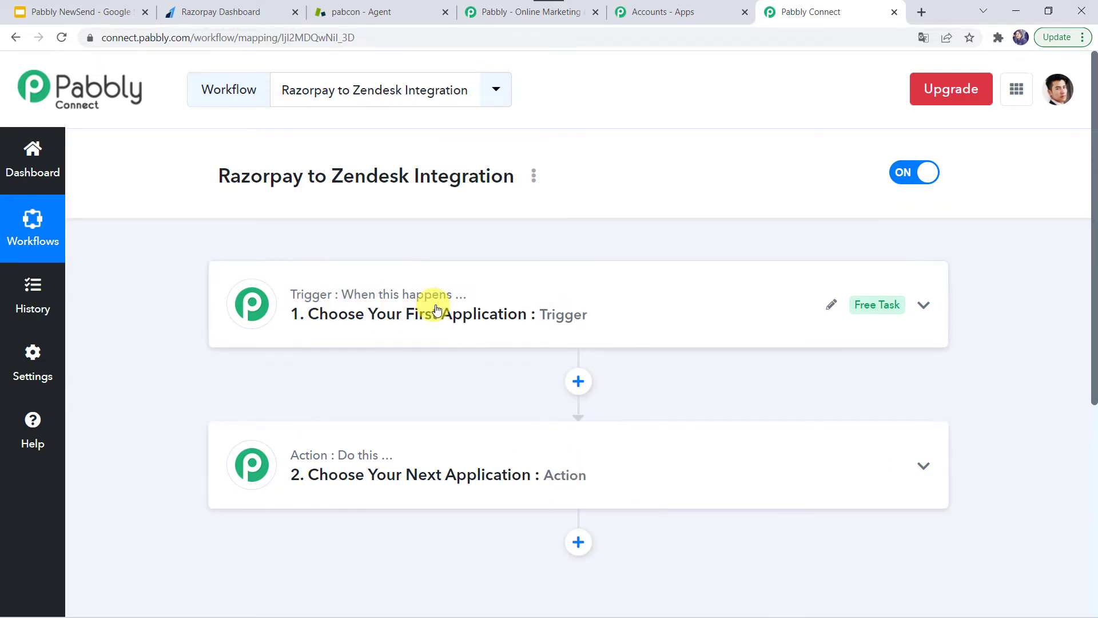
mouse_move(303, 456)
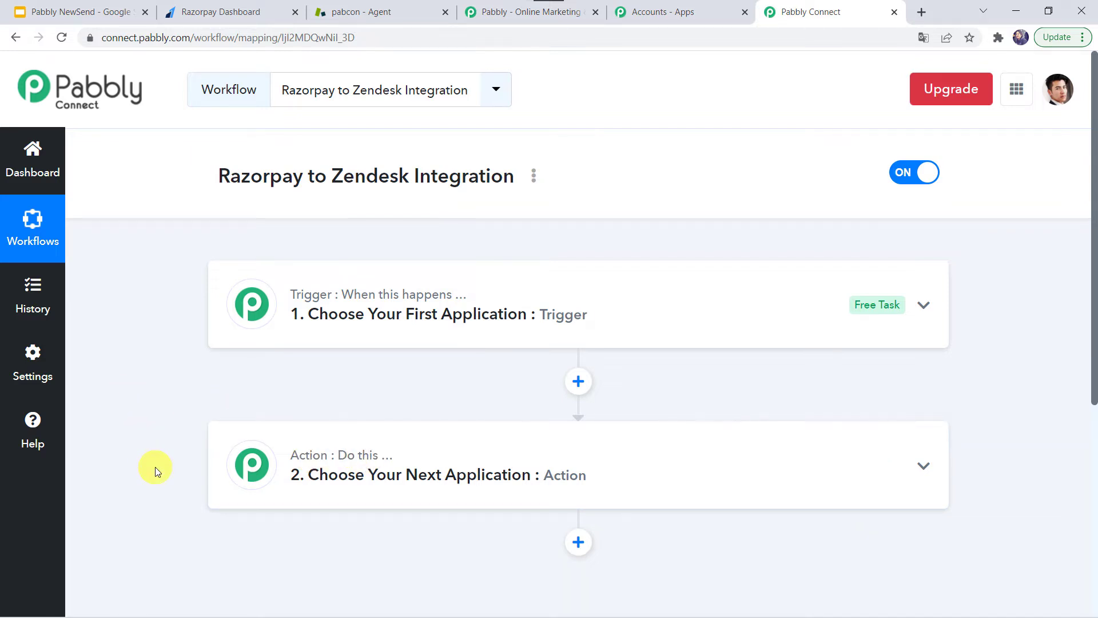
left_click(615, 309)
left_click(304, 410)
scroll(305, 408, "down", 2)
scroll(305, 408, "down", 1)
type("r")
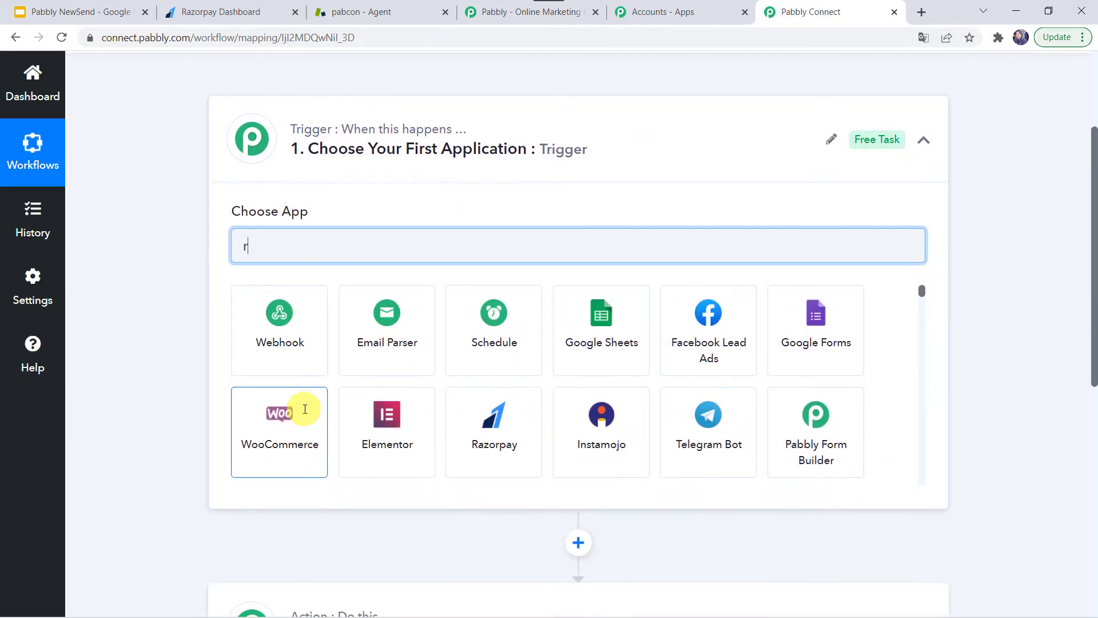
type("azo")
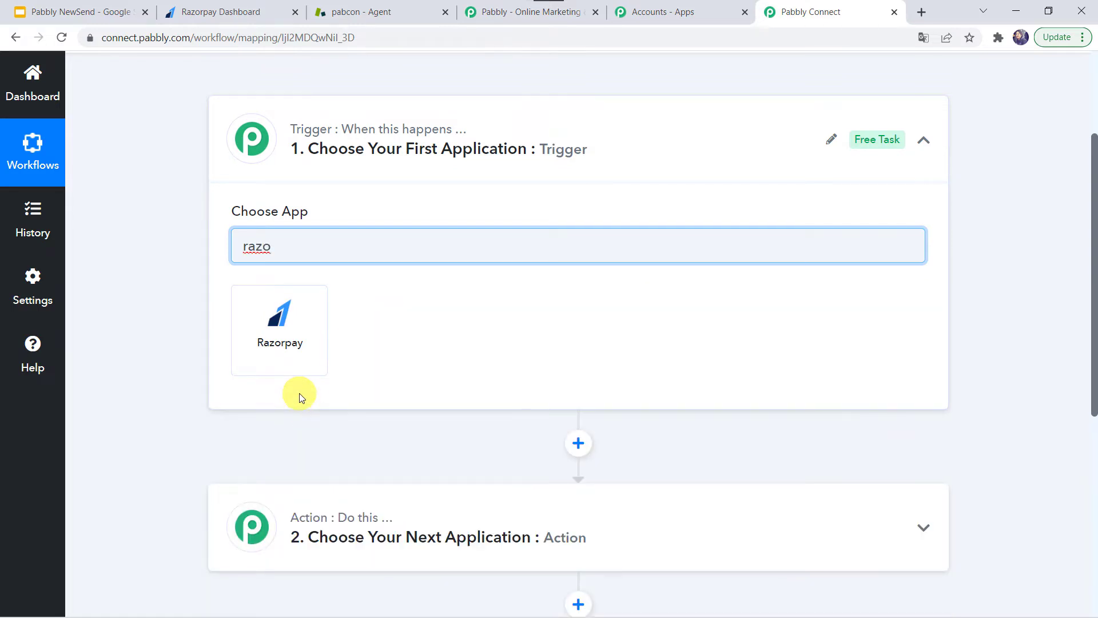
left_click(283, 324)
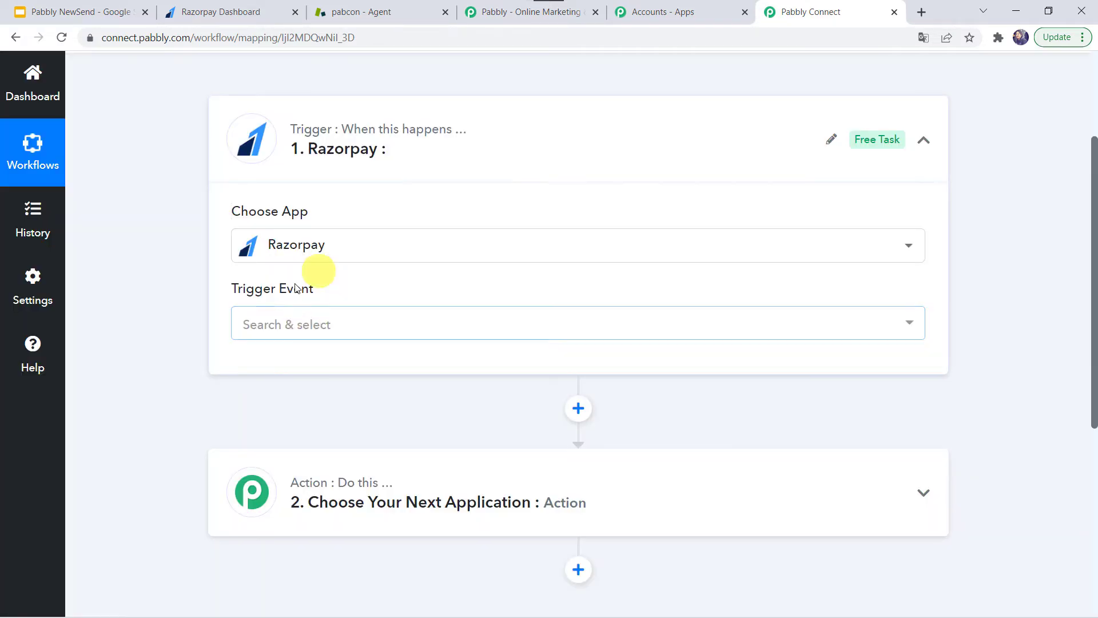
Set the trigger event to Payment Failed, copy its webhook URL, and go to Razorpay
left_click(262, 324)
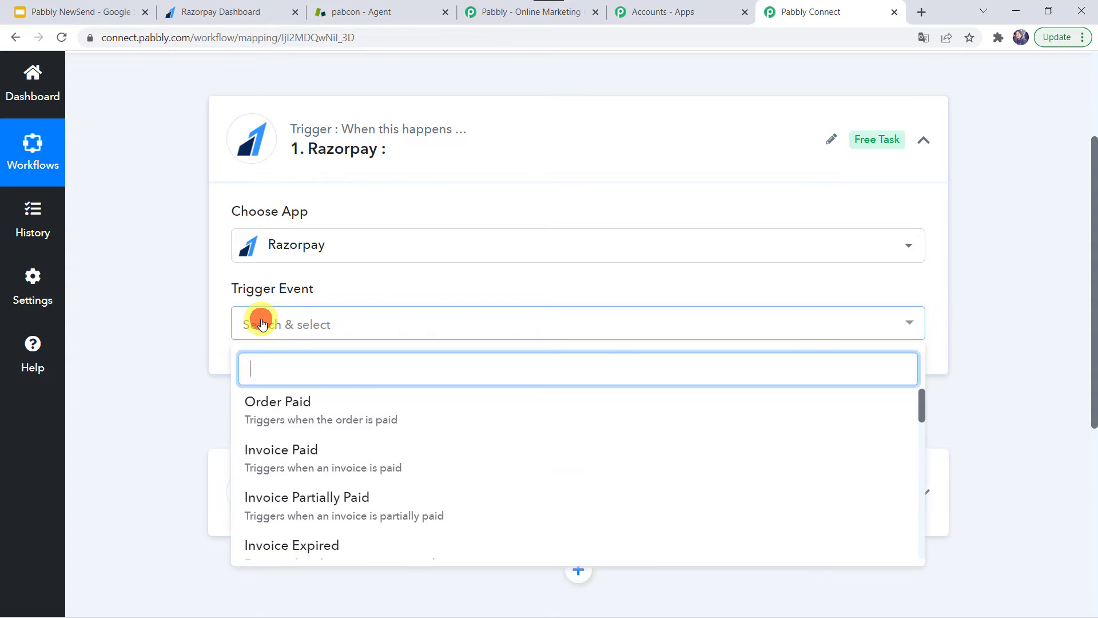
scroll(294, 452, "down", 1)
scroll(295, 451, "down", 3)
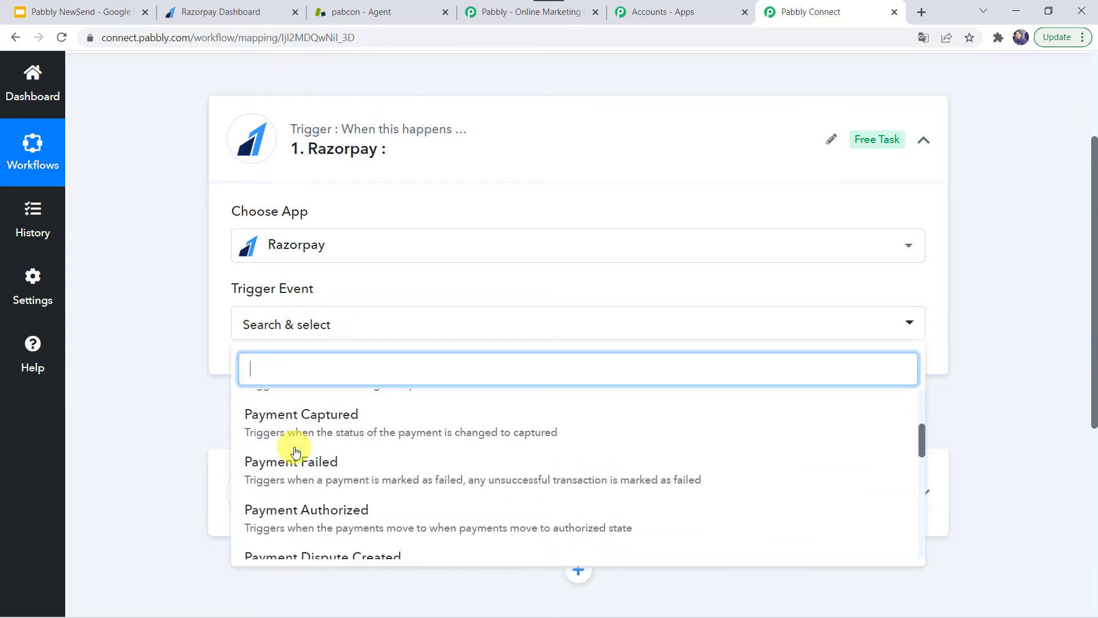
left_click(288, 450)
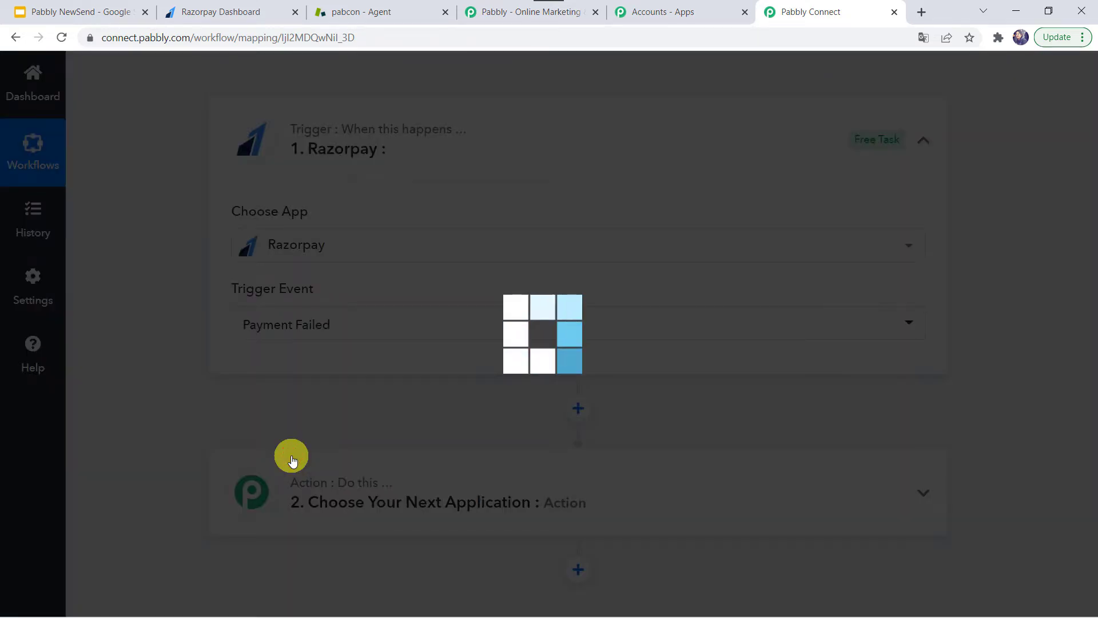
scroll(312, 389, "down", 1)
scroll(309, 395, "down", 3)
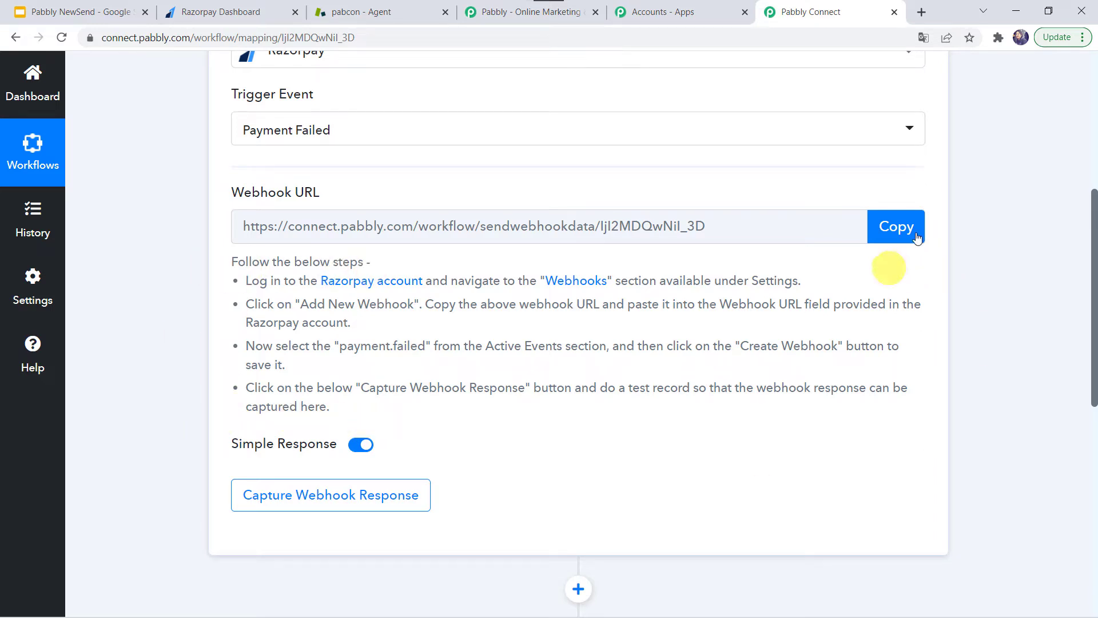
left_click(901, 230)
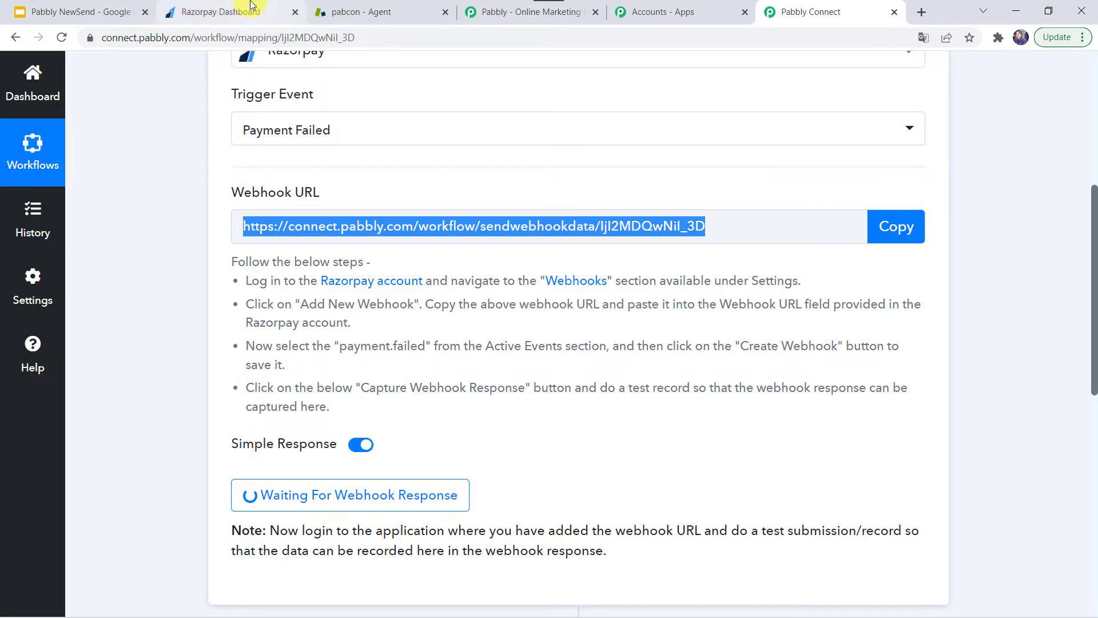
left_click(253, 5)
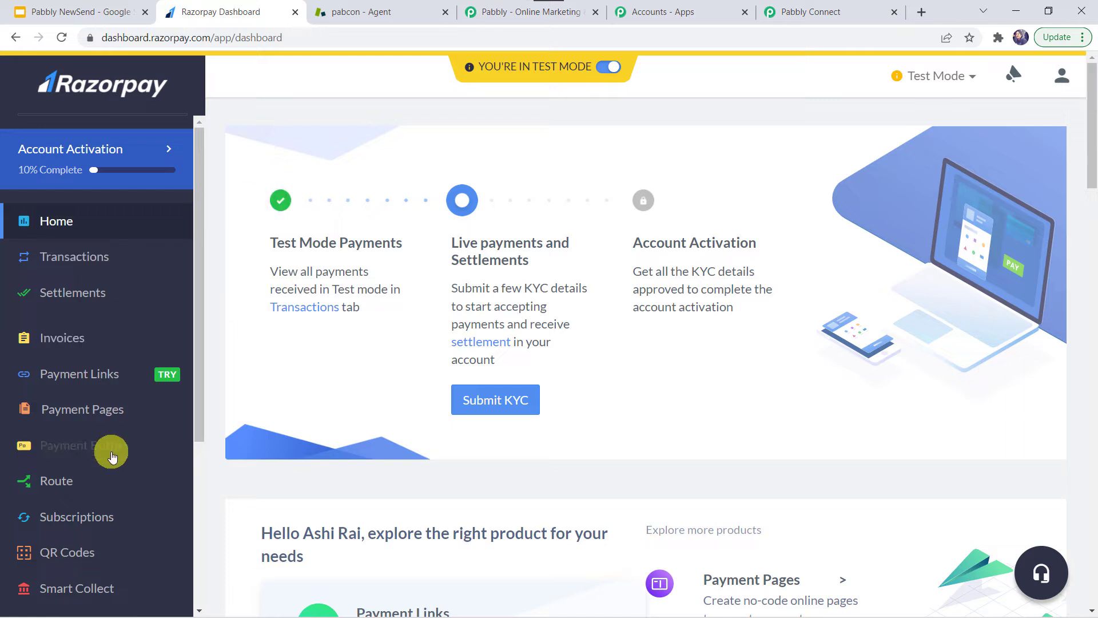
Go to the Webhooks section of Razorpay's Settings
scroll(111, 452, "down", 5)
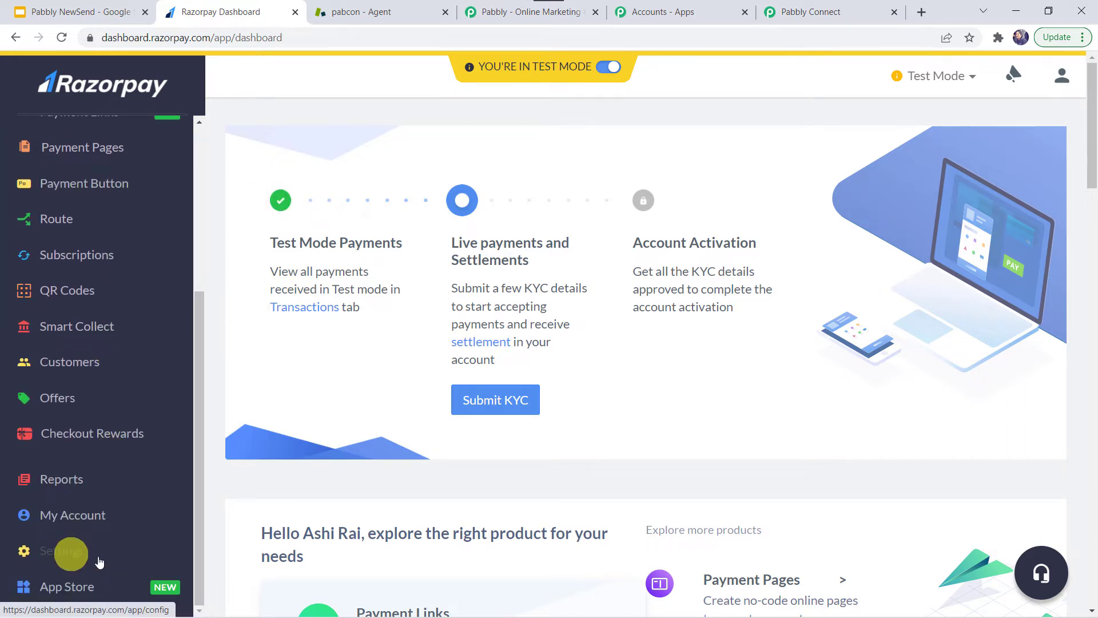
left_click(69, 558)
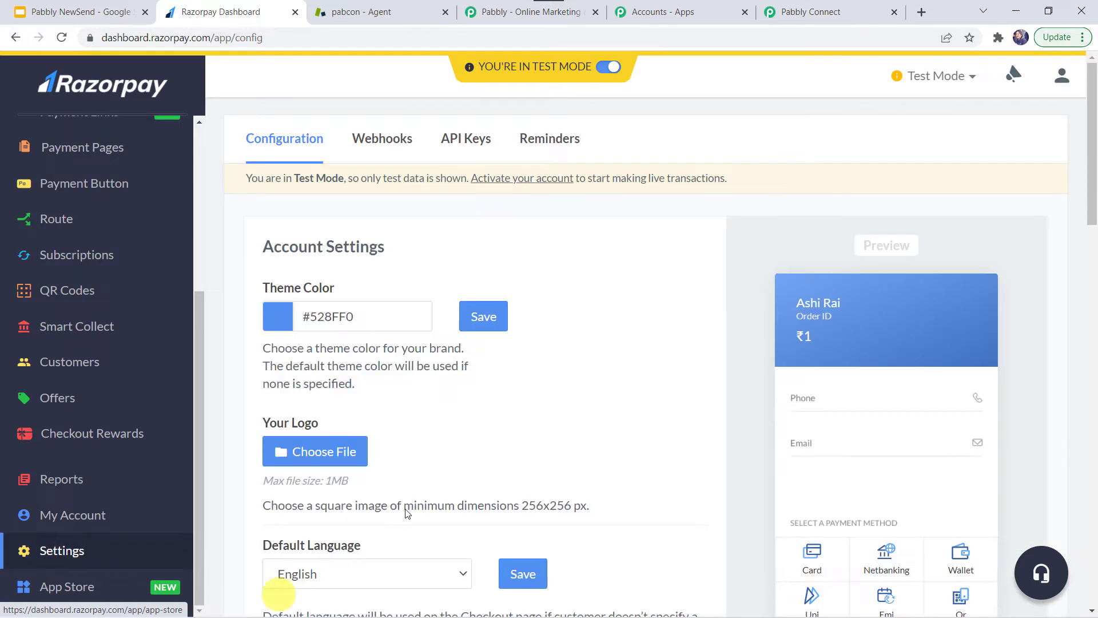
left_click(390, 139)
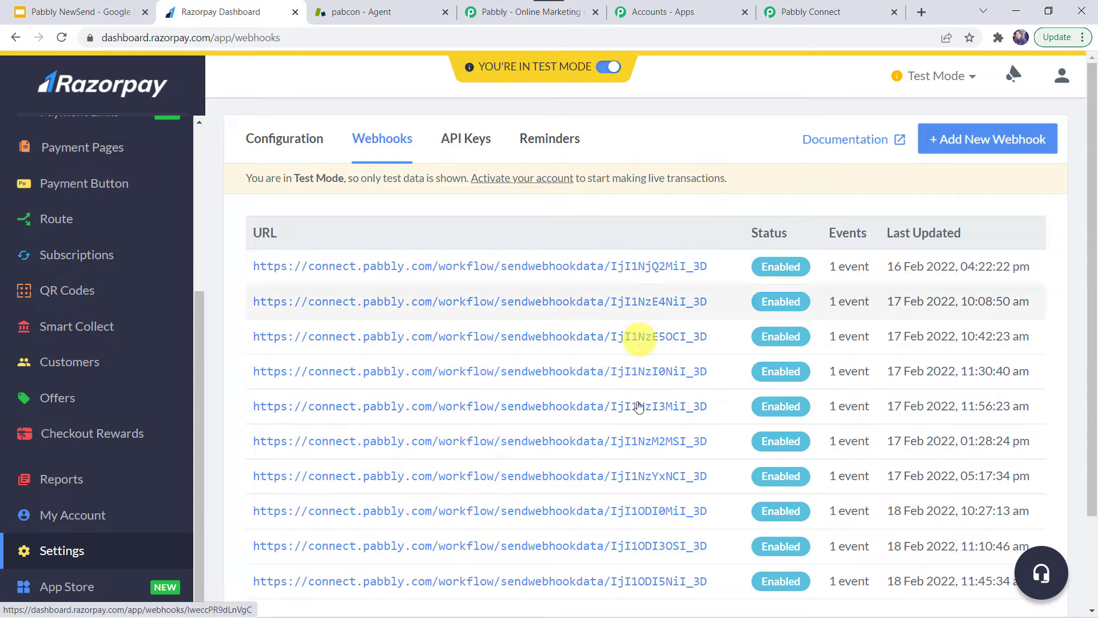
Add a webhook with the pasted Pabbly URL, subscribed to payment.failed, and save it
left_click(968, 145)
left_click(467, 178)
right_click(468, 178)
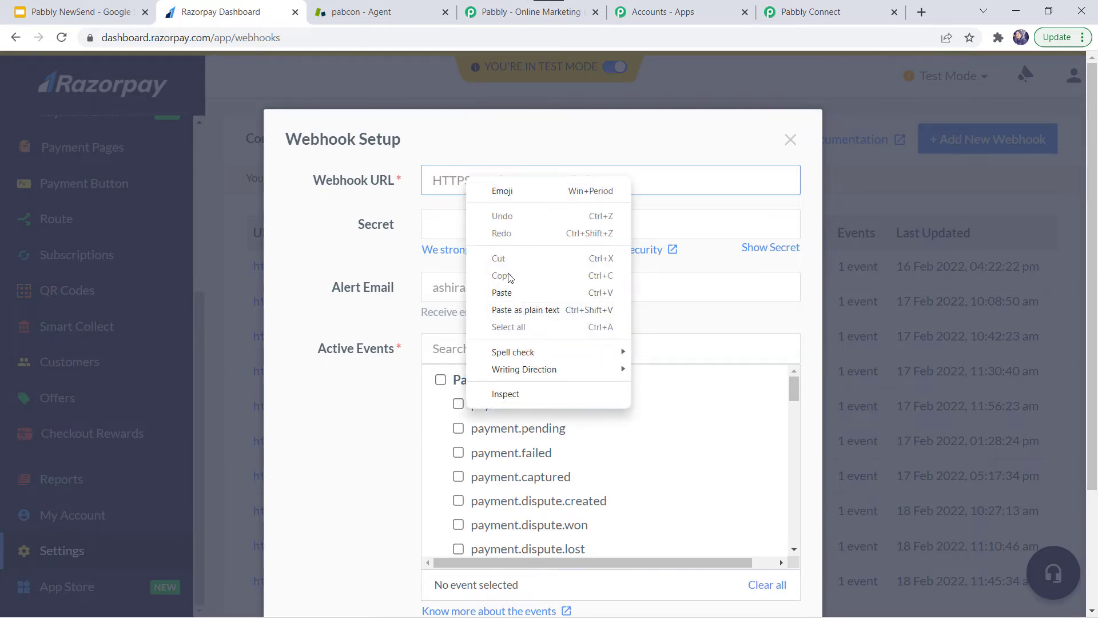
left_click(505, 294)
scroll(504, 294, "down", 3)
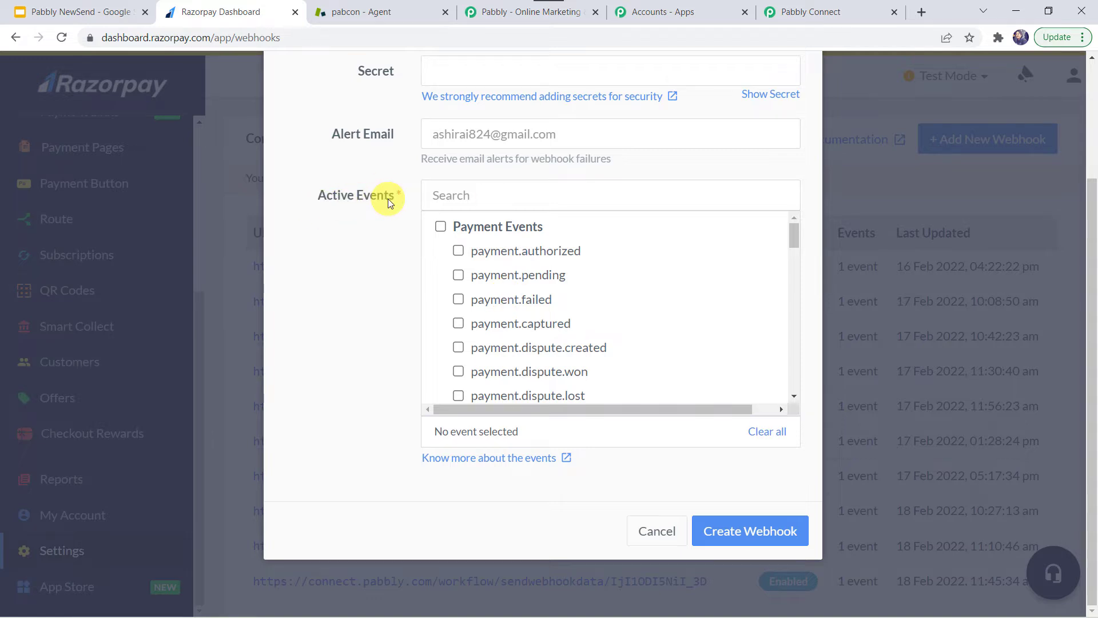
left_click(459, 300)
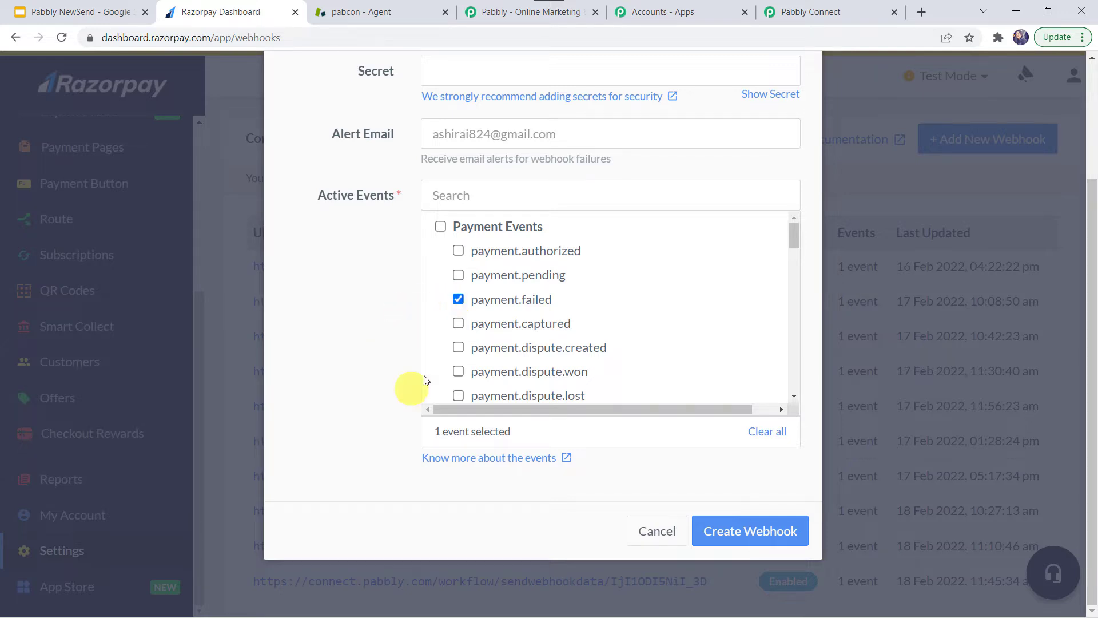
left_click(741, 533)
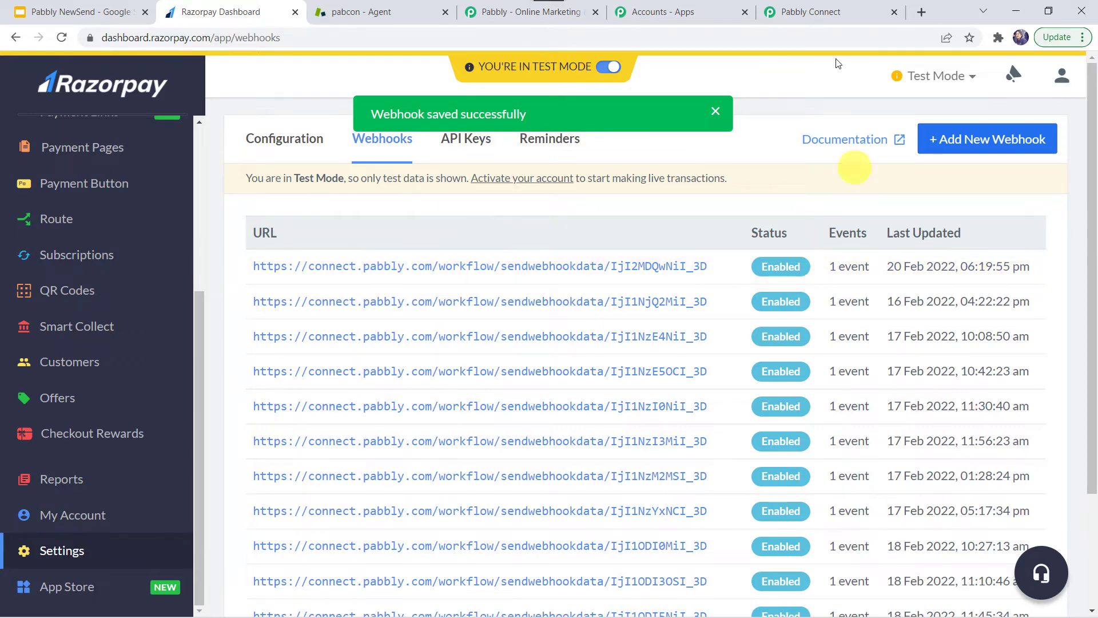
Check the Pabbly workflow is waiting, then confirm the Pabbly webhook is Enabled in Razorpay
left_click(825, 6)
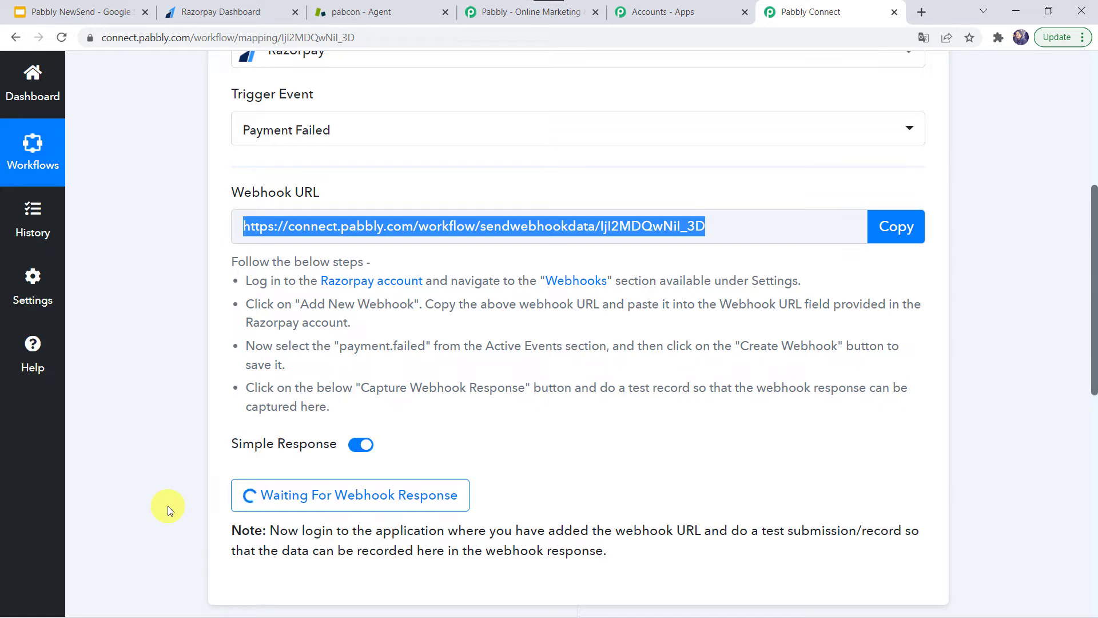
left_click(232, 16)
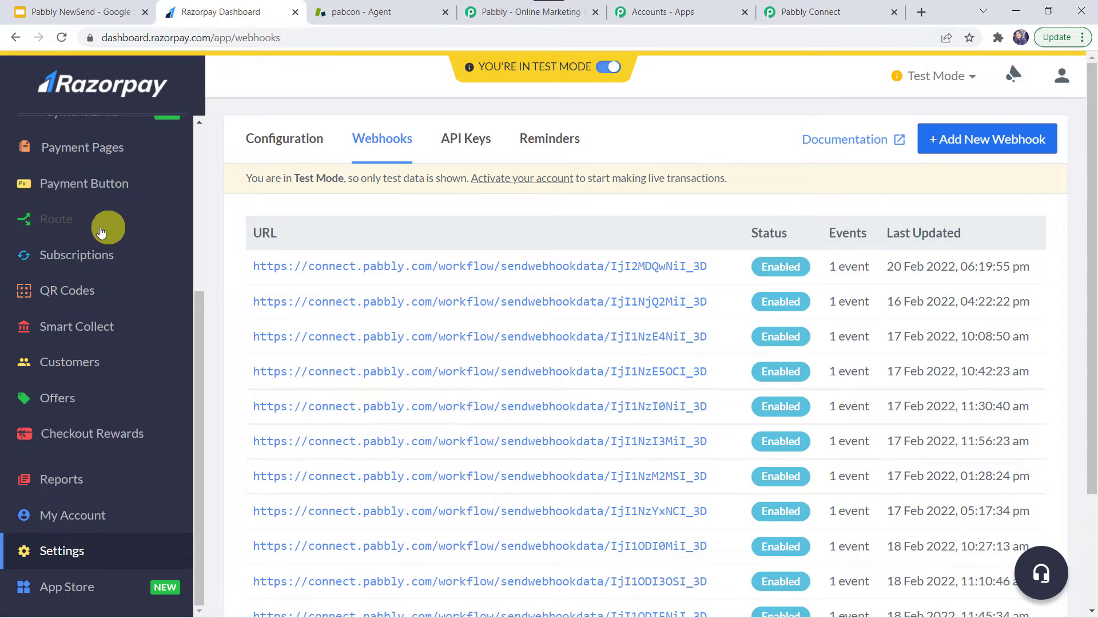
scroll(103, 232, "up", 4)
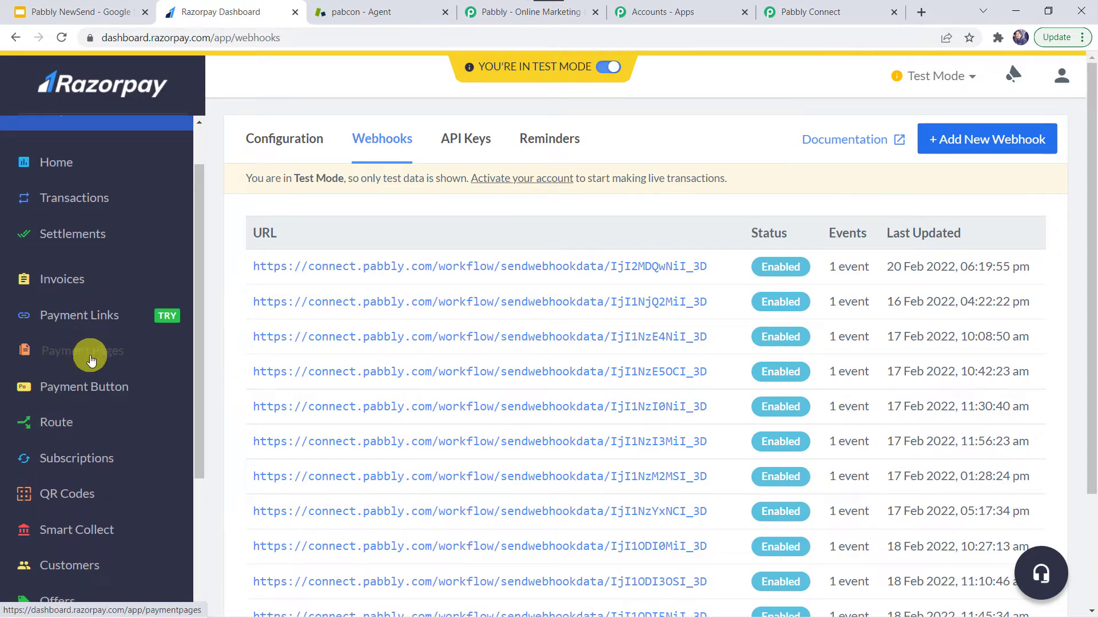
Copy the Core PHP Programming link from Payment Pages and load it in a new tab
left_click(90, 358)
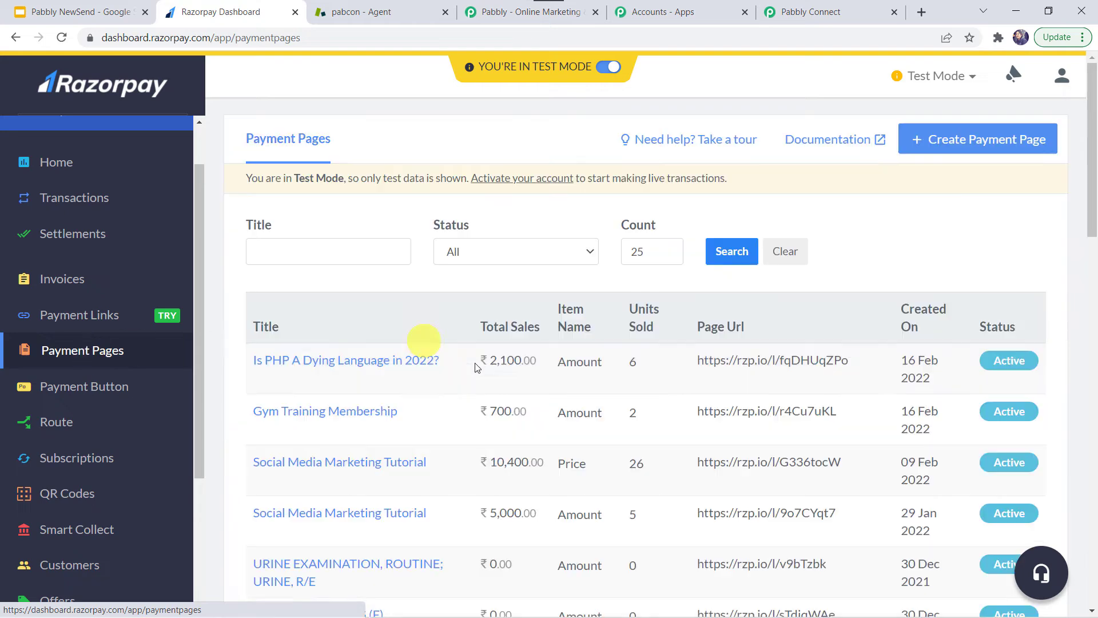
scroll(484, 386, "down", 8)
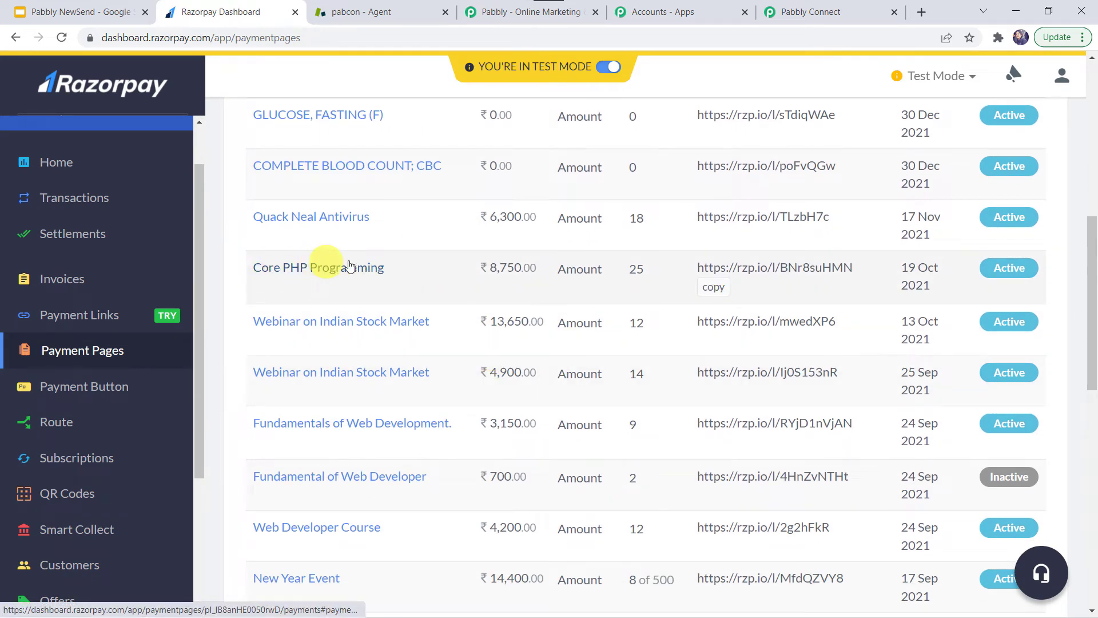
left_click(719, 292)
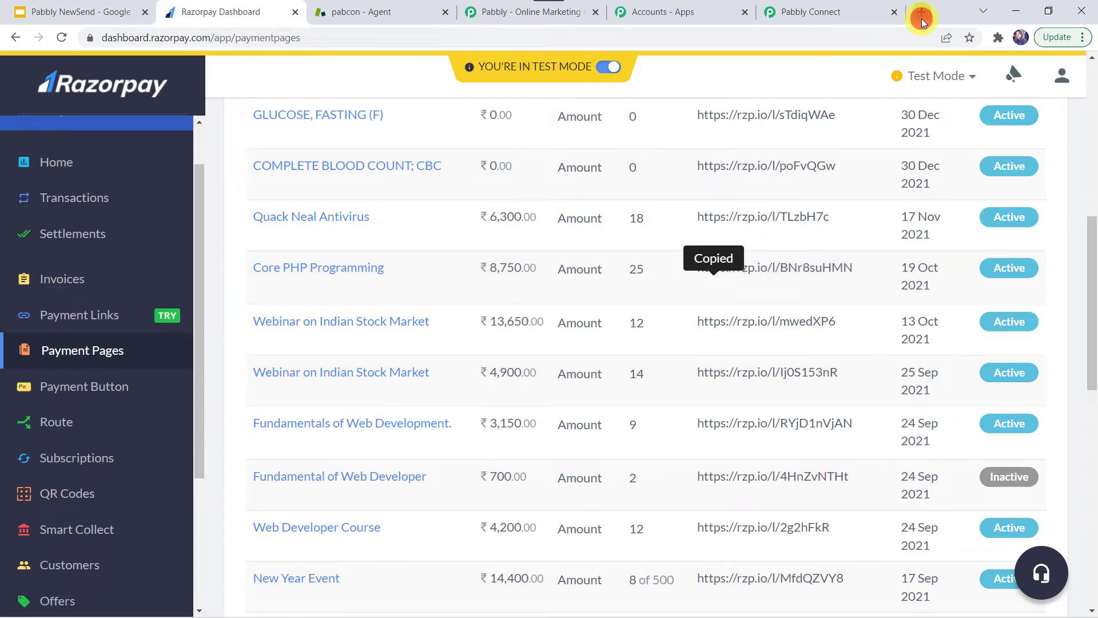
left_click(922, 18)
key("ctrl+v")
key("Return")
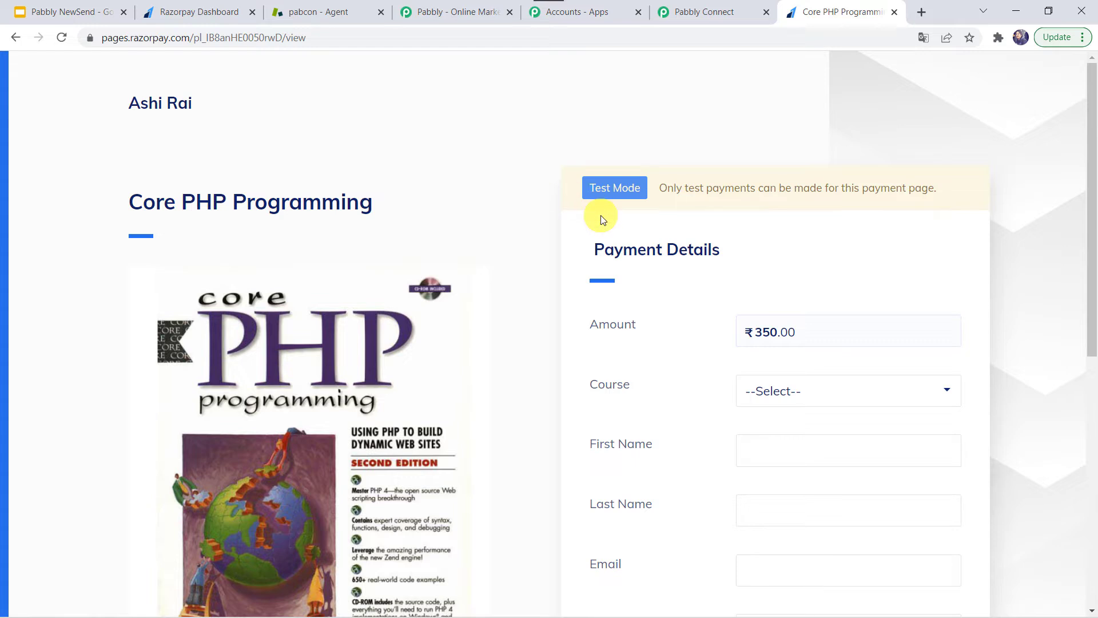
Select the Core PHP Programming course and enter the buyer's name, e-mail and mobile number
scroll(600, 219, "down", 2)
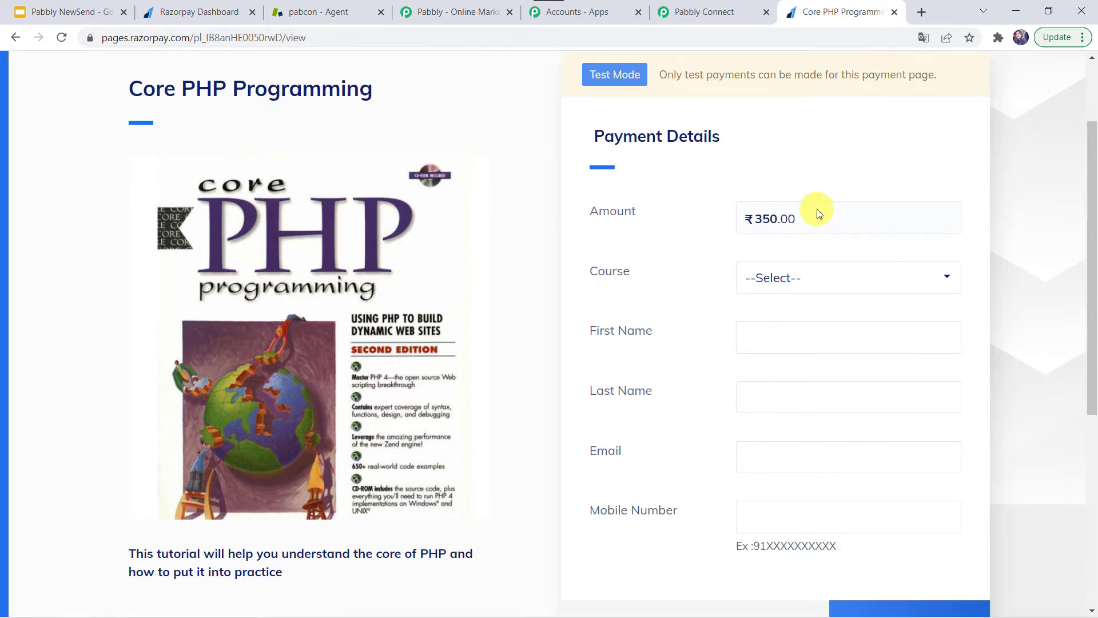
left_click(823, 280)
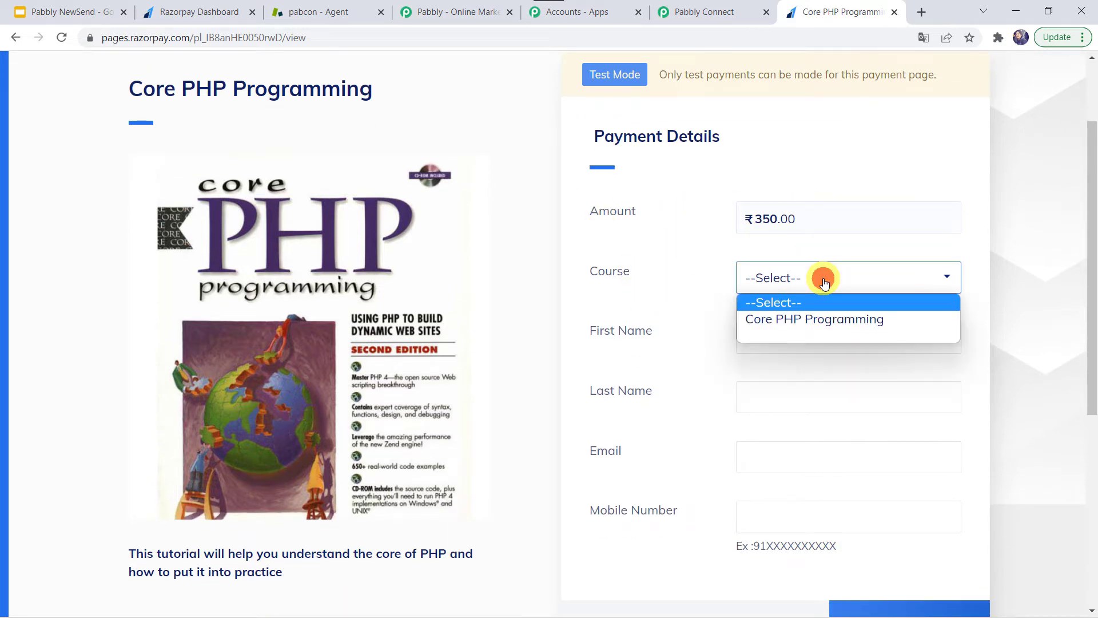
left_click(789, 320)
left_click(770, 343)
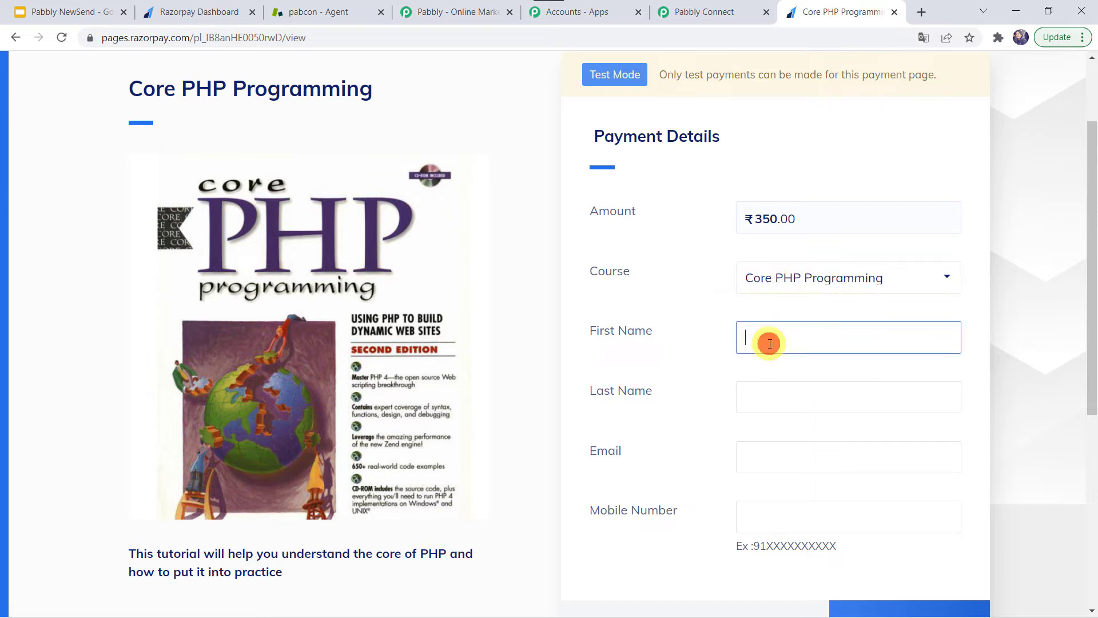
type("Shweta")
key("Tab")
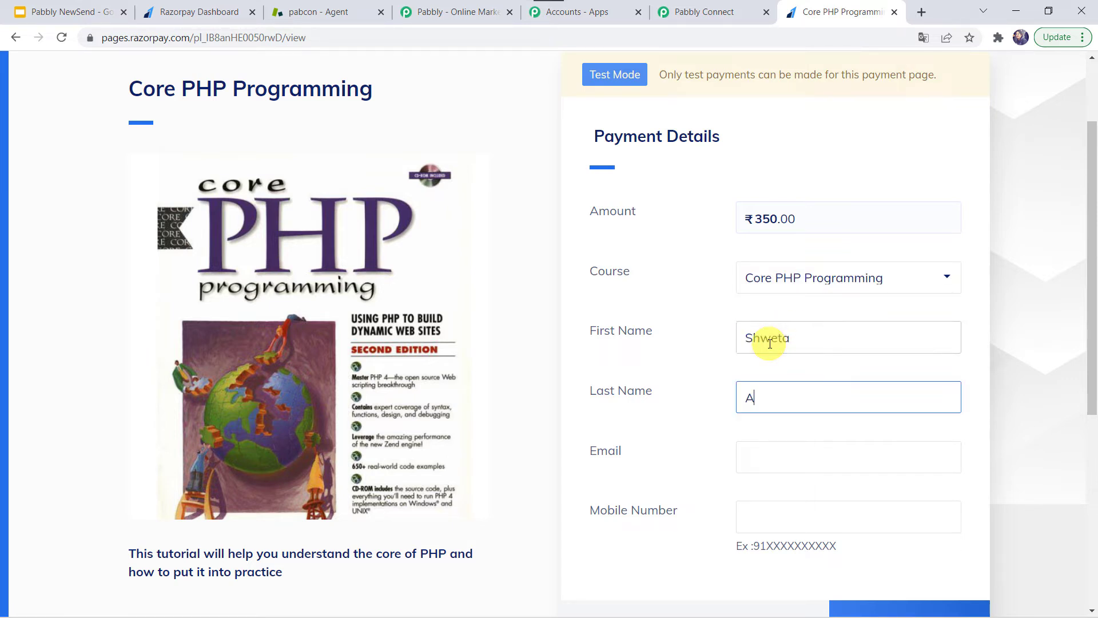
key("Tab")
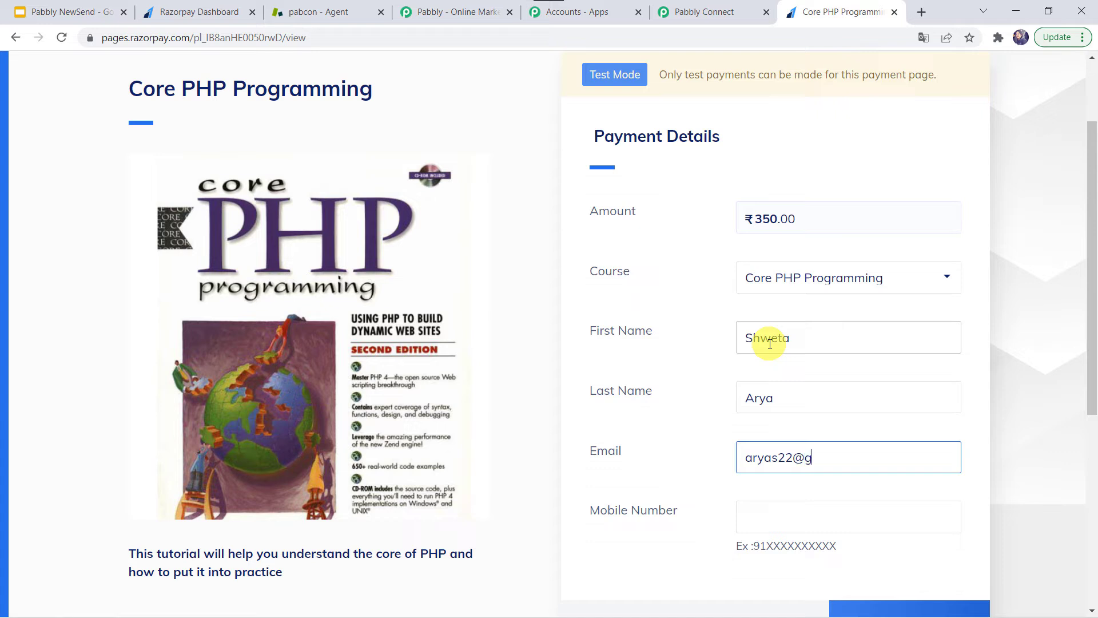
key("Tab")
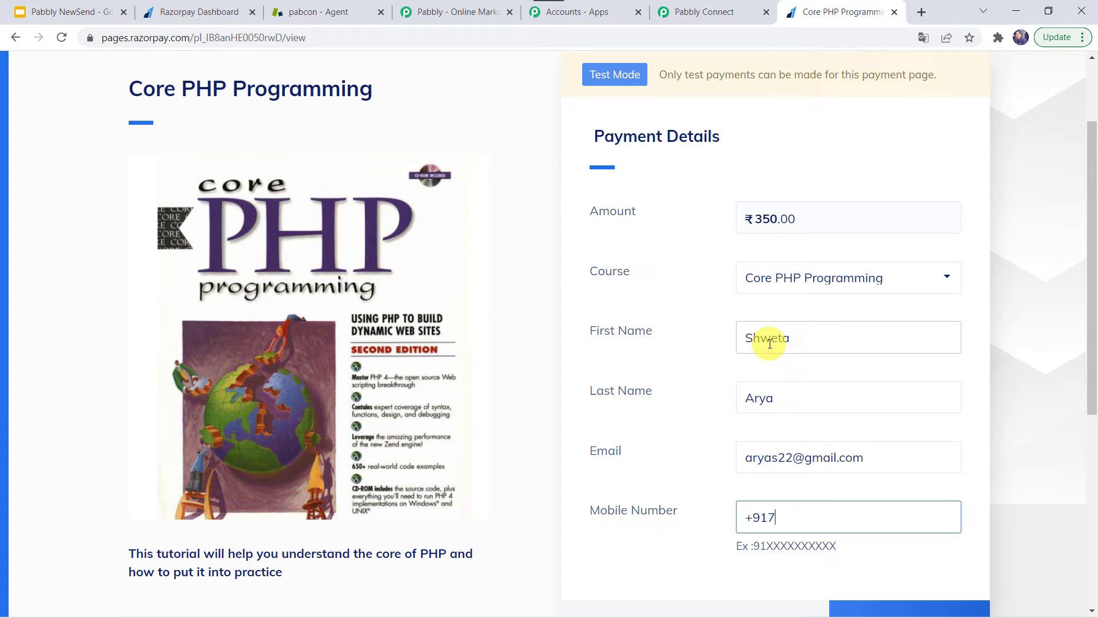
scroll(767, 344, "down", 3)
Pay ₹350 with the saved test card and CVV, then choose Failure on the demo bank page
left_click(869, 468)
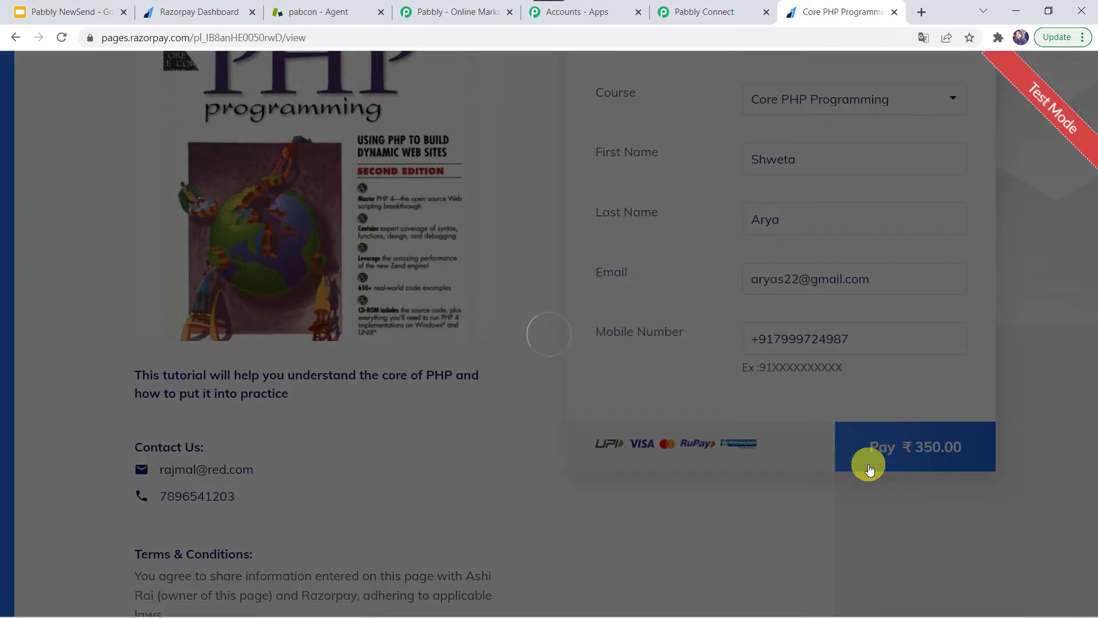
scroll(478, 337, "down", 2)
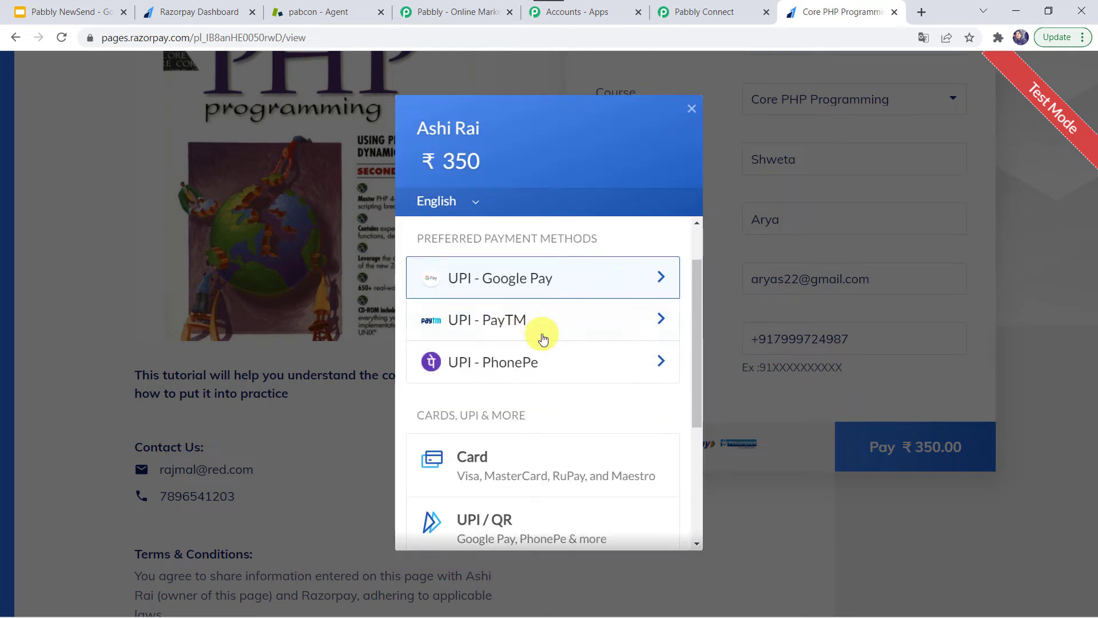
left_click(499, 436)
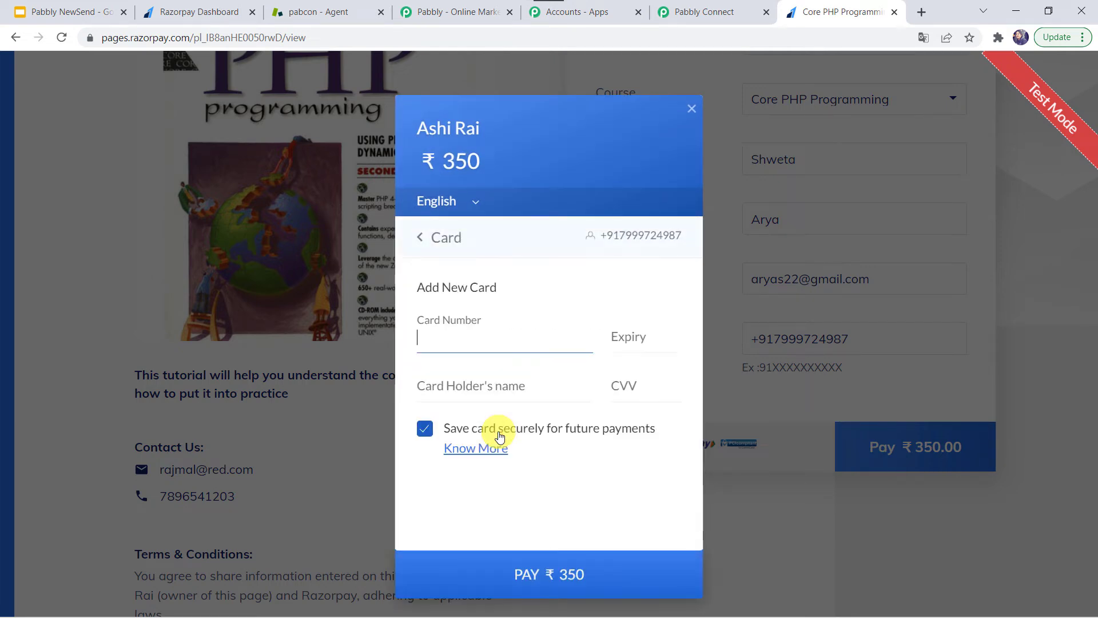
left_click(449, 343)
left_click(476, 392)
type("12")
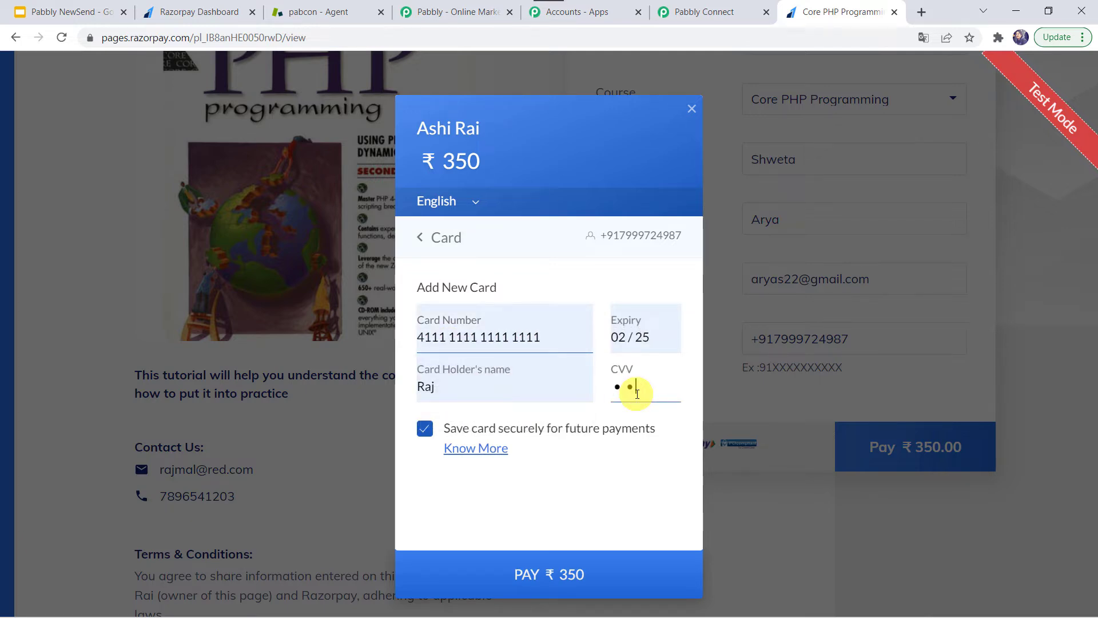
left_click(523, 574)
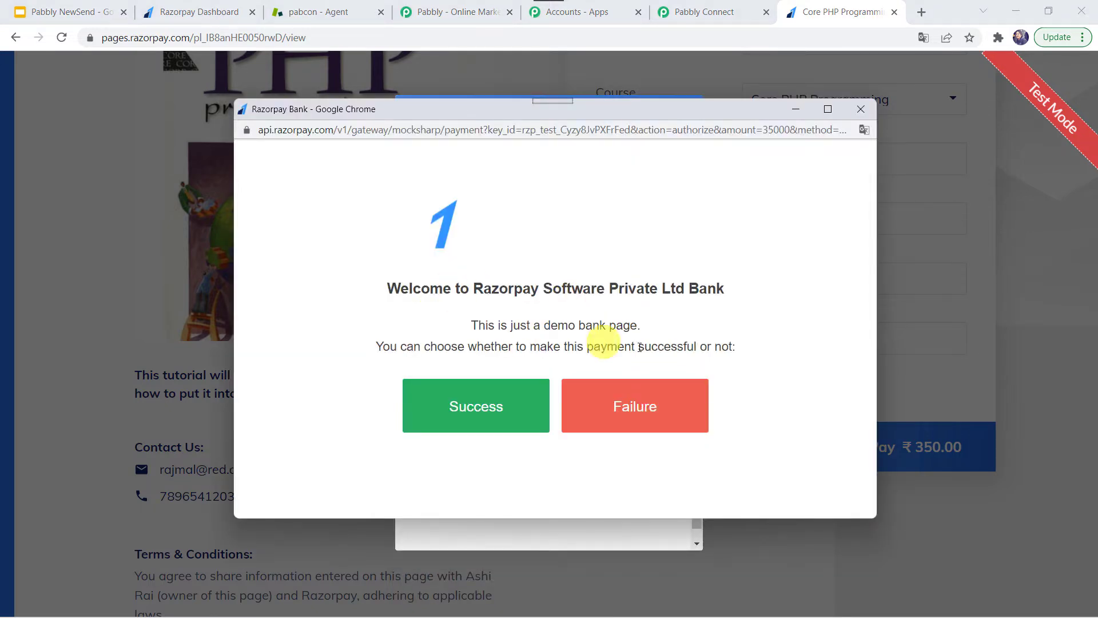
left_click(653, 411)
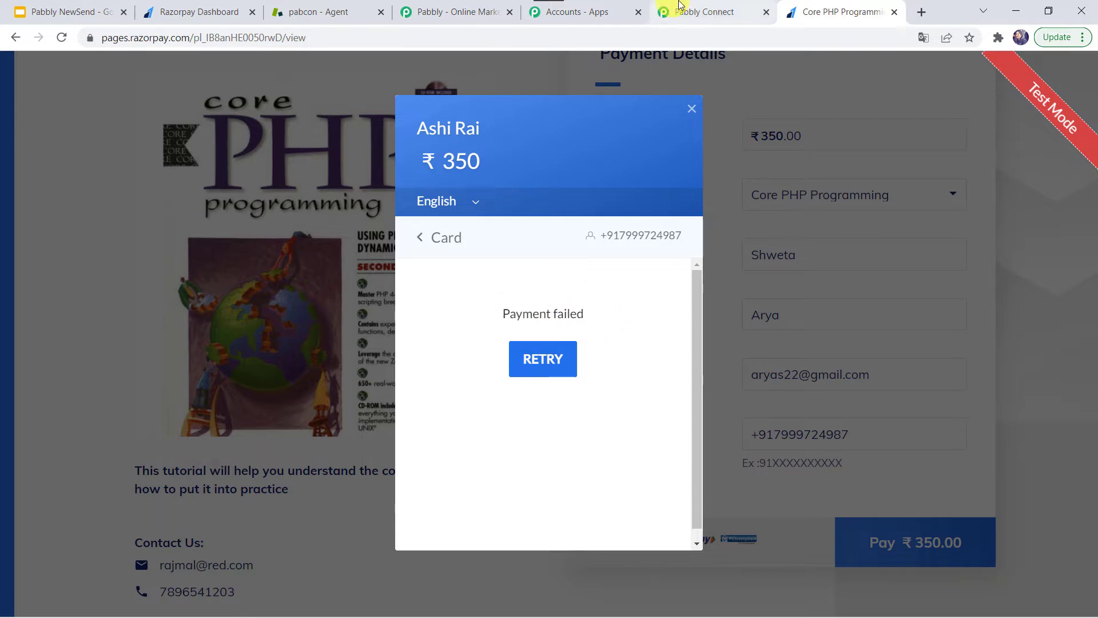
Review the received payment.failed data showing the buyer and Core PHP Programming course
left_click(705, 12)
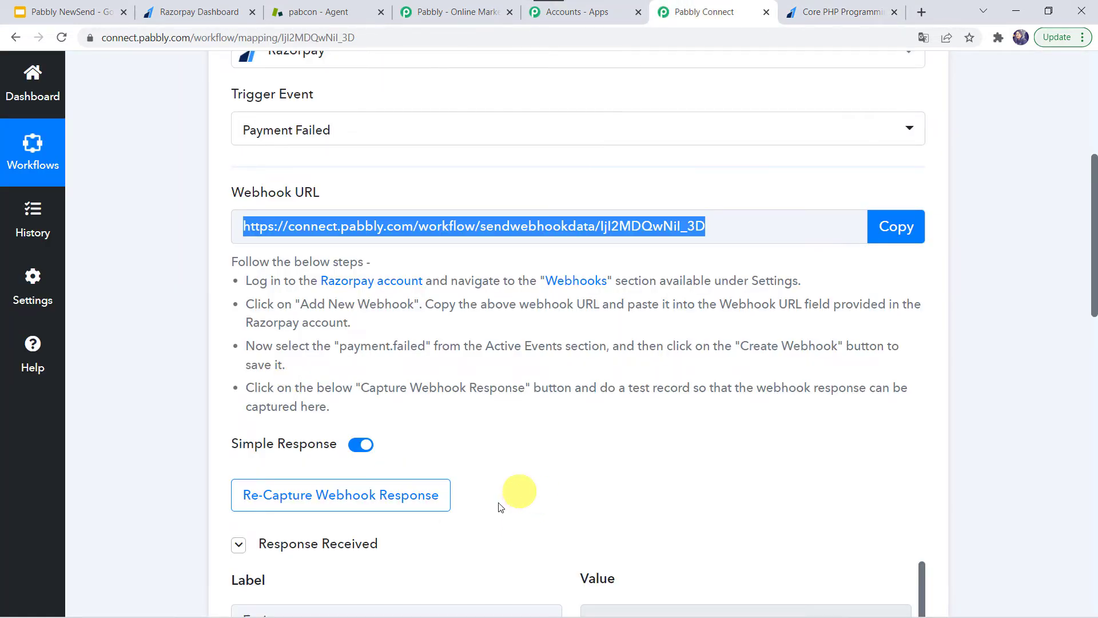
scroll(499, 502, "down", 5)
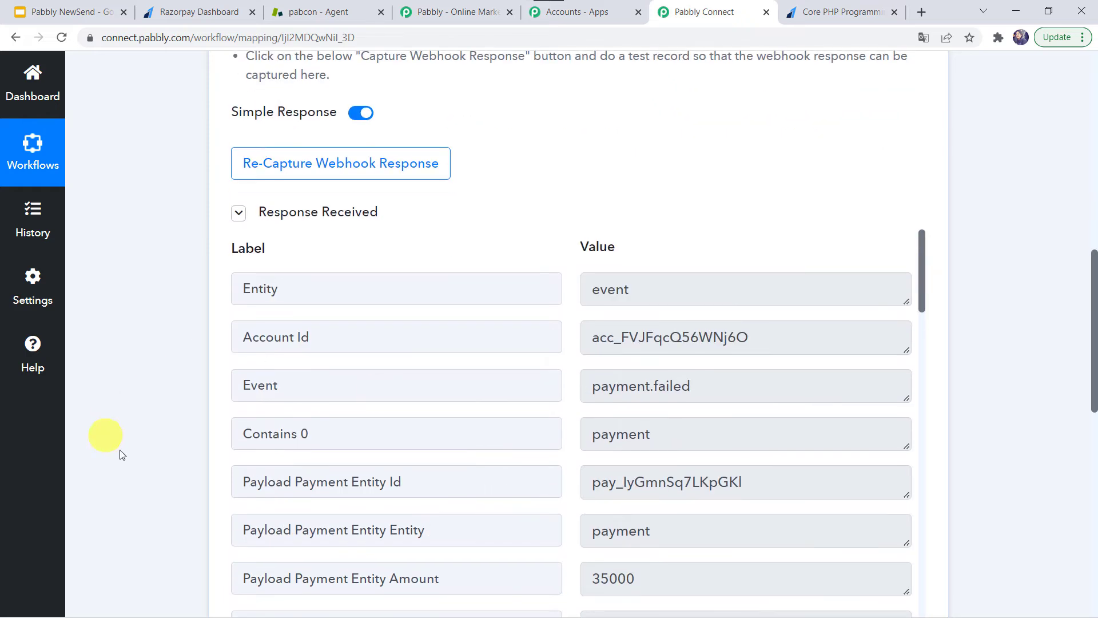
scroll(426, 412, "down", 1)
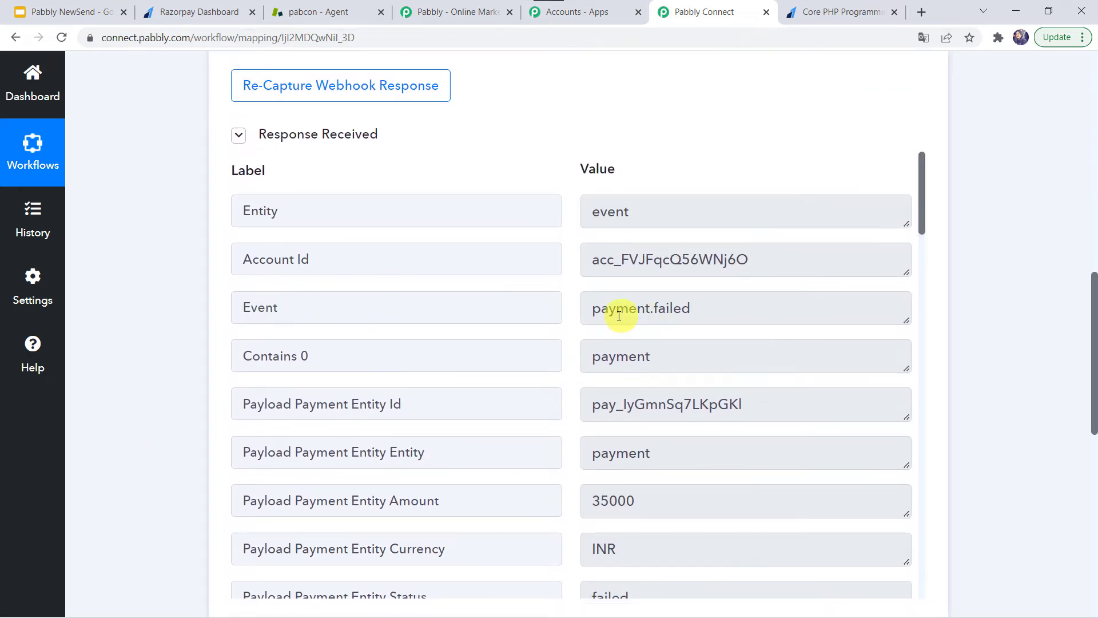
scroll(502, 492, "down", 20)
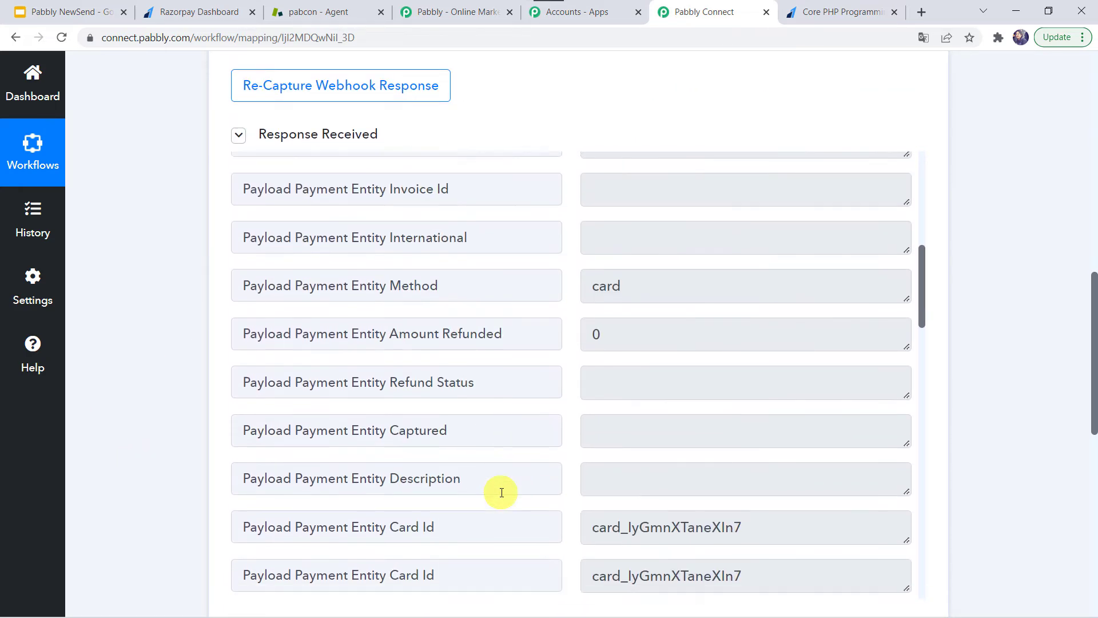
scroll(501, 492, "down", 5)
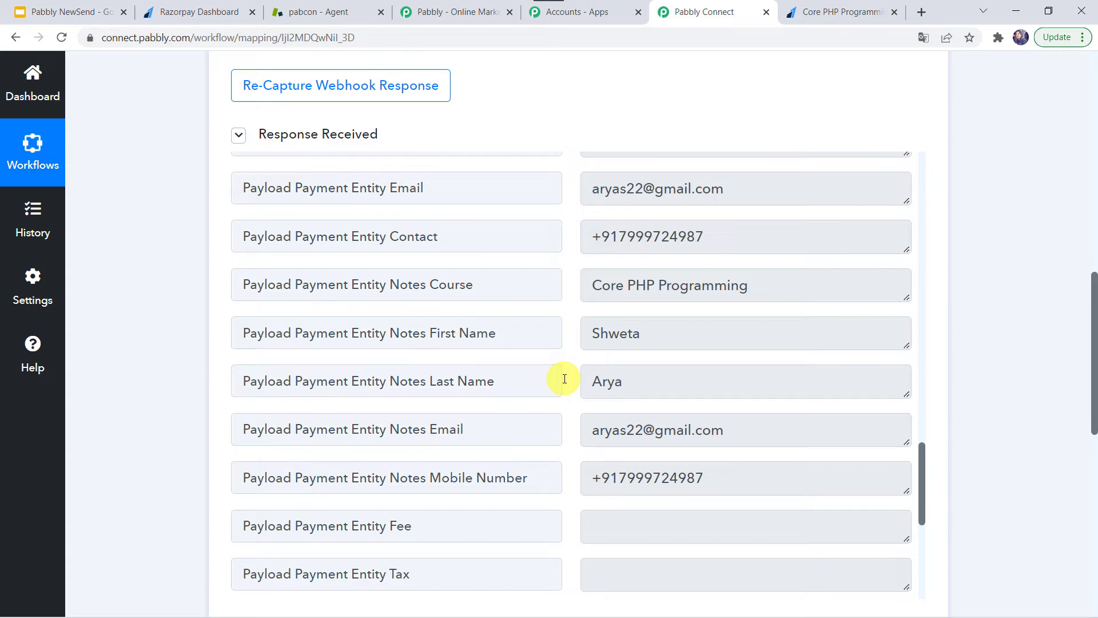
scroll(145, 571, "down", 9)
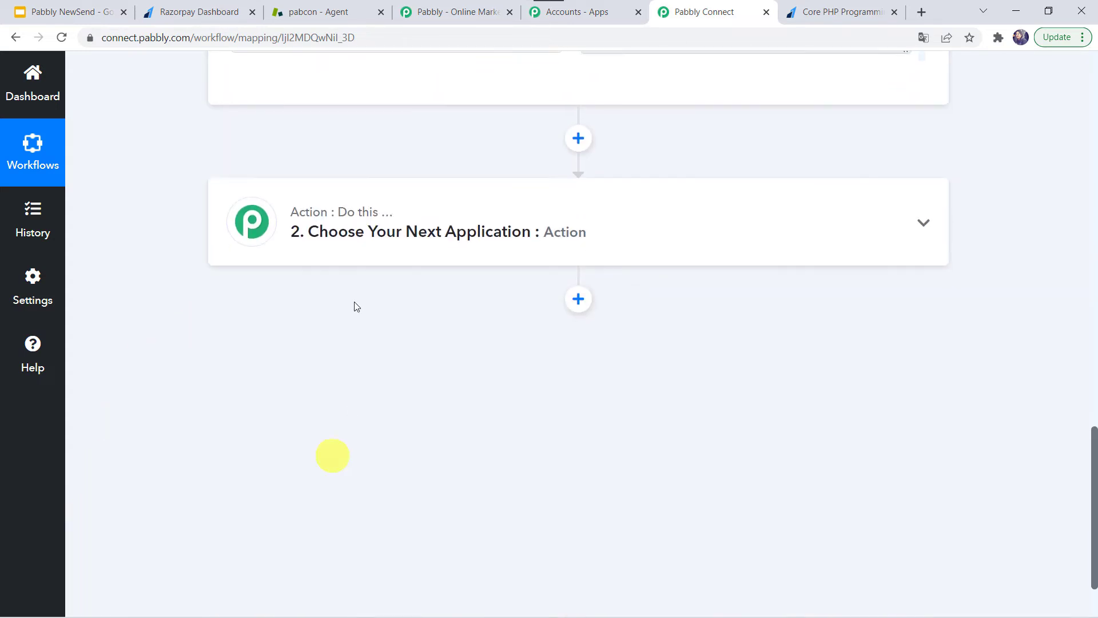
Set the action to Zendesk with event Create Ticket, and start the Zendesk account connection
left_click(374, 210)
left_click(350, 333)
type("zens")
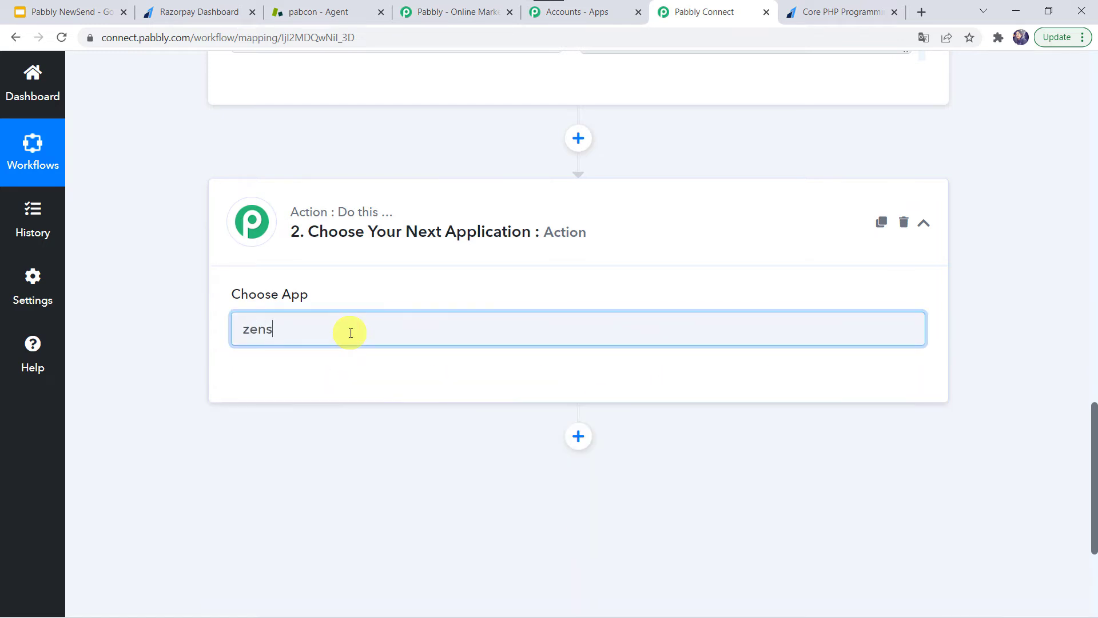
key("BackSpace")
type("de")
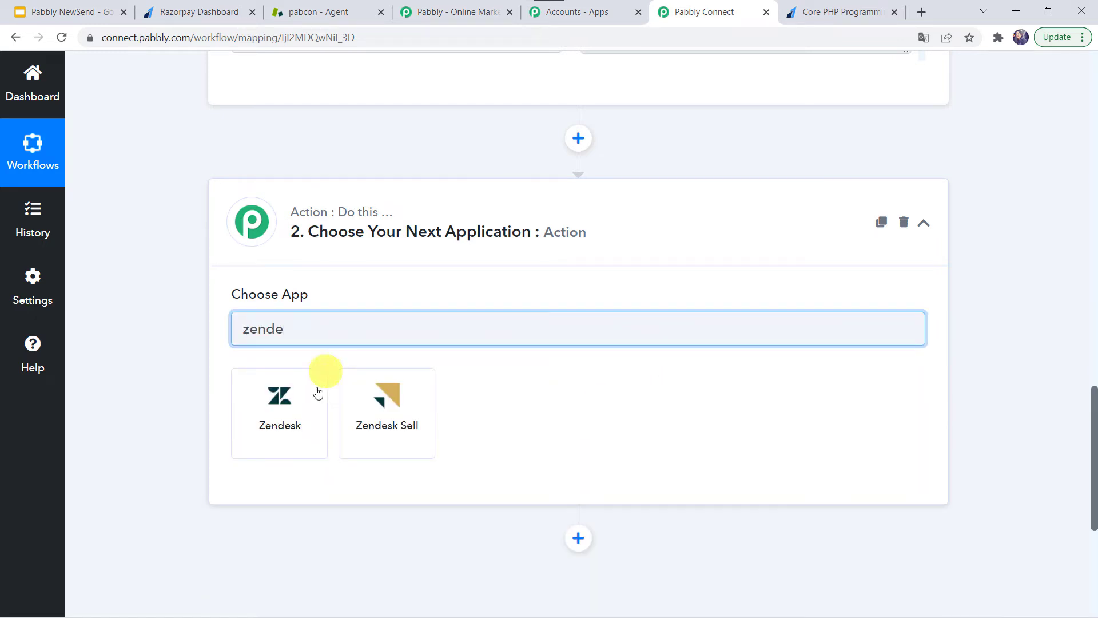
left_click(280, 425)
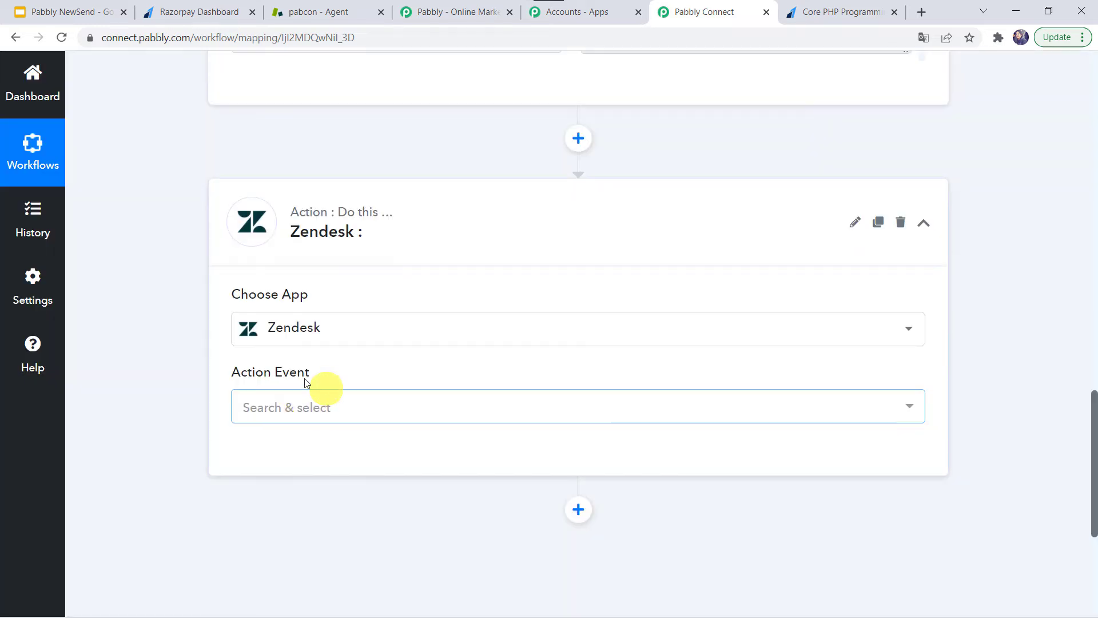
left_click(264, 408)
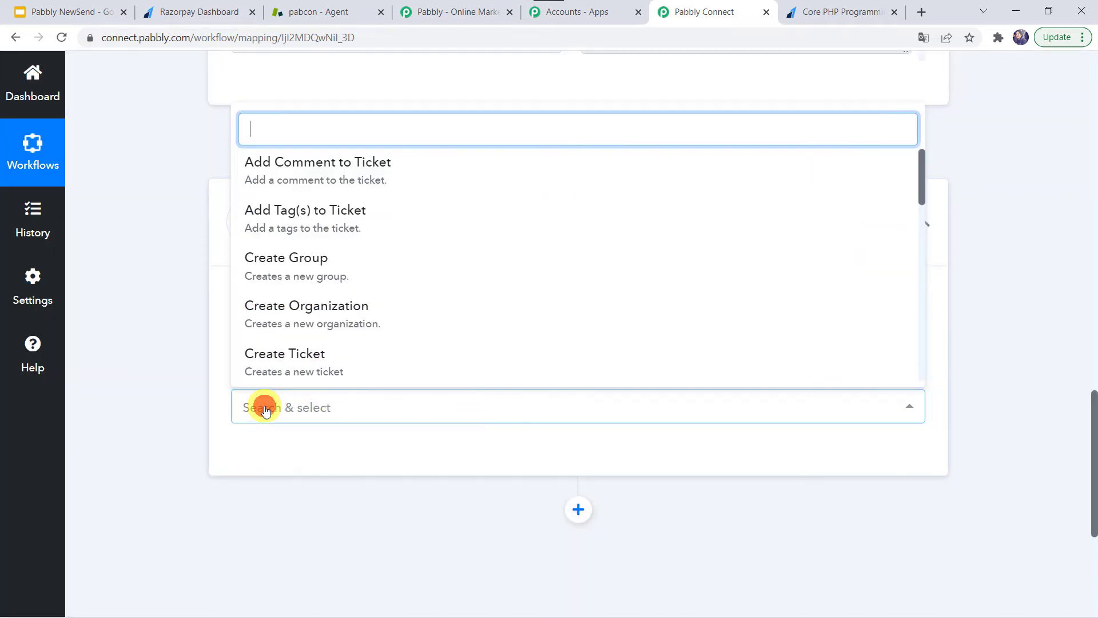
left_click(300, 369)
left_click(269, 461)
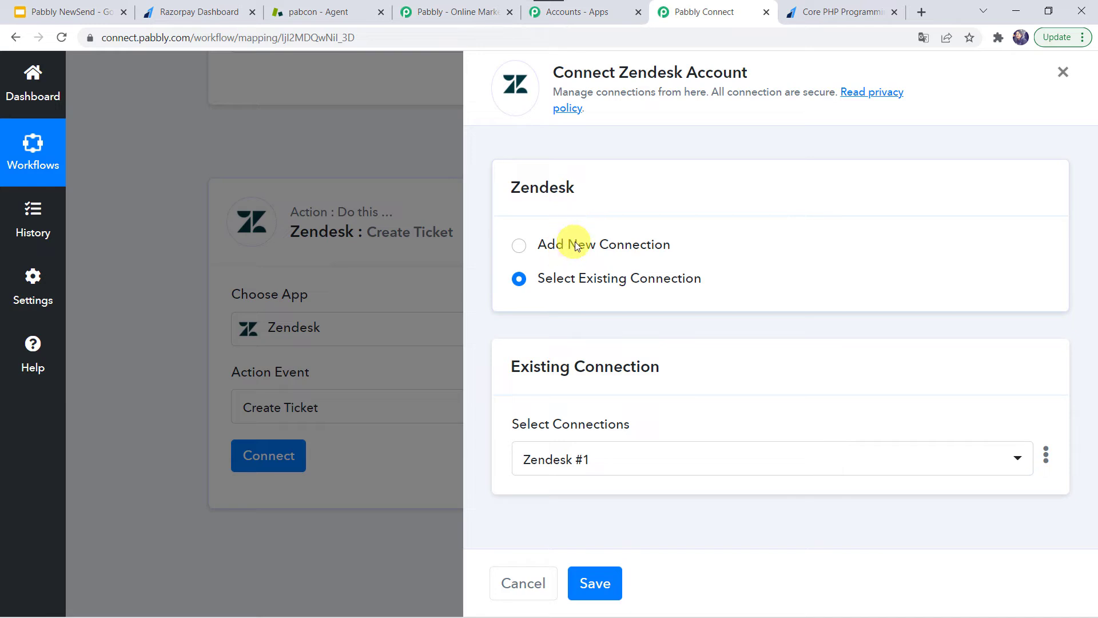
Start a new Zendesk connection, review its Username, Password and Subdomain fields, then go to the Zendesk dashboard
left_click(547, 244)
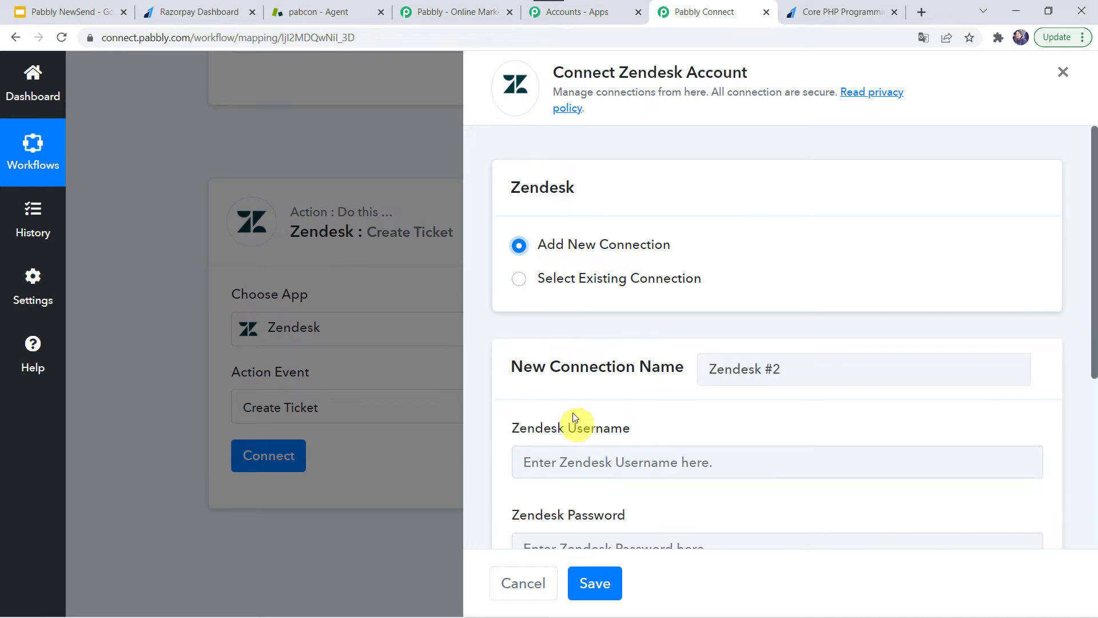
scroll(595, 267, "down", 3)
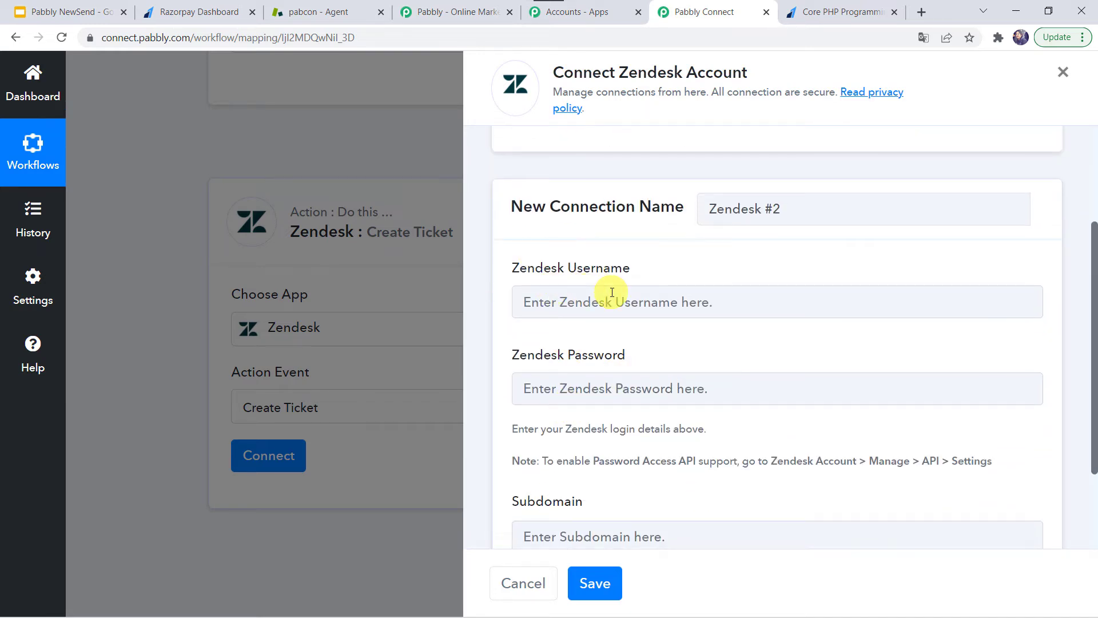
scroll(644, 370, "down", 2)
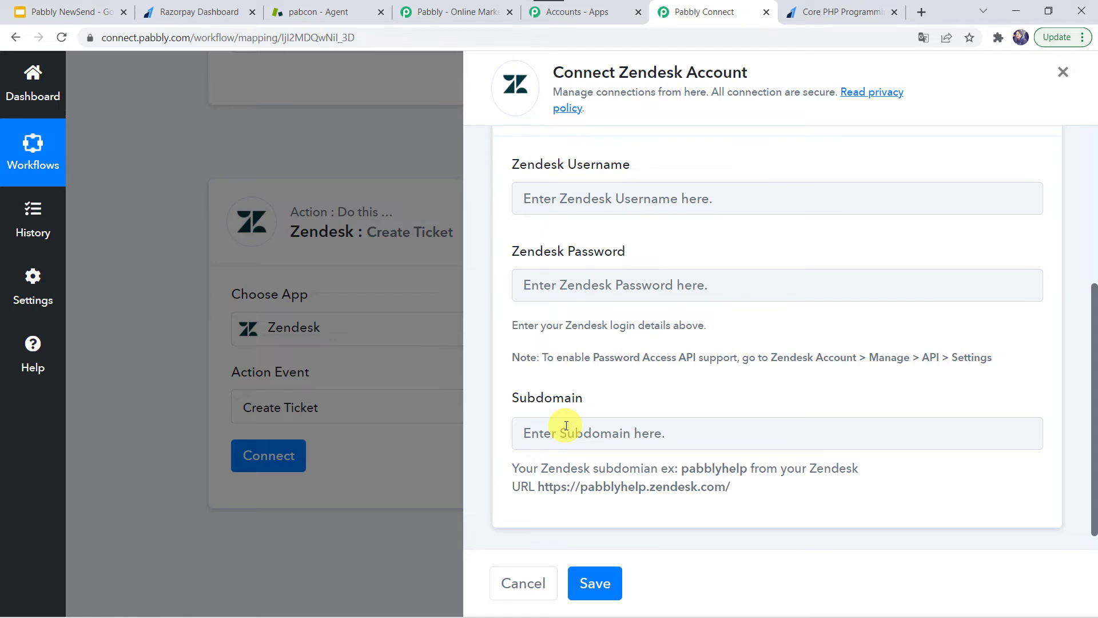
left_click(296, 7)
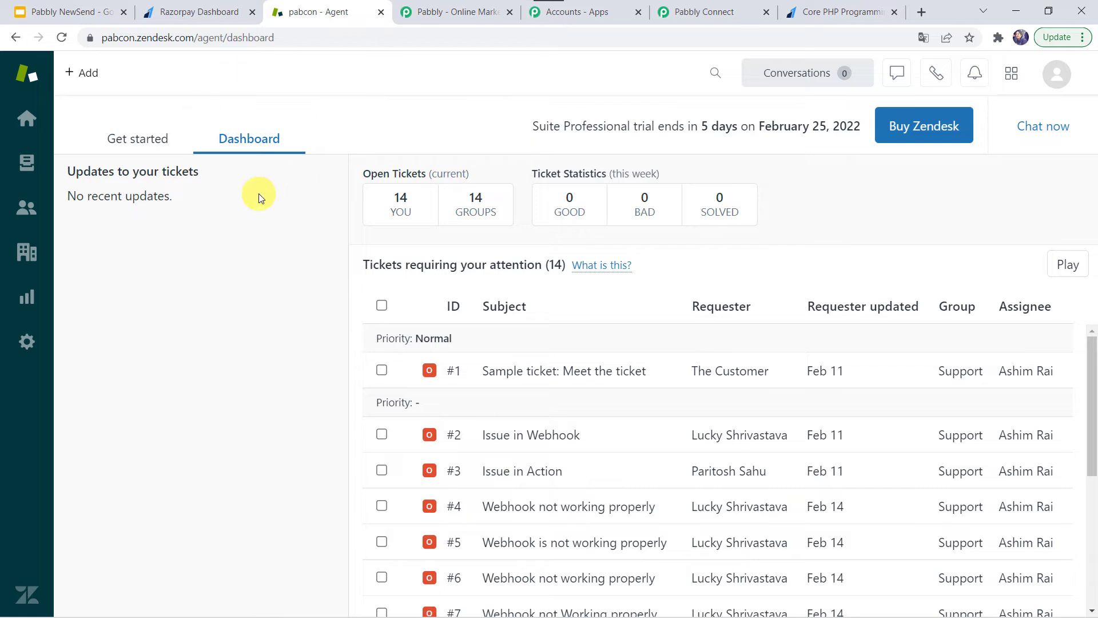
Enable Password access under Zendesk Admin > Channels > API, then return to the Pabbly Connect form
left_click(28, 347)
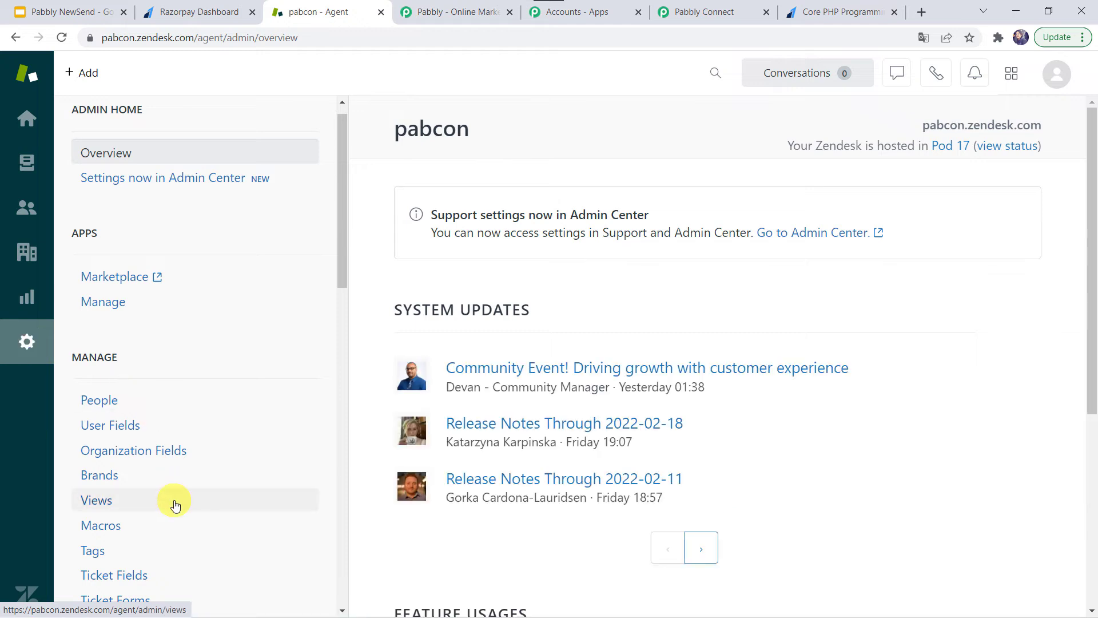
scroll(172, 501, "down", 8)
scroll(175, 505, "down", 1)
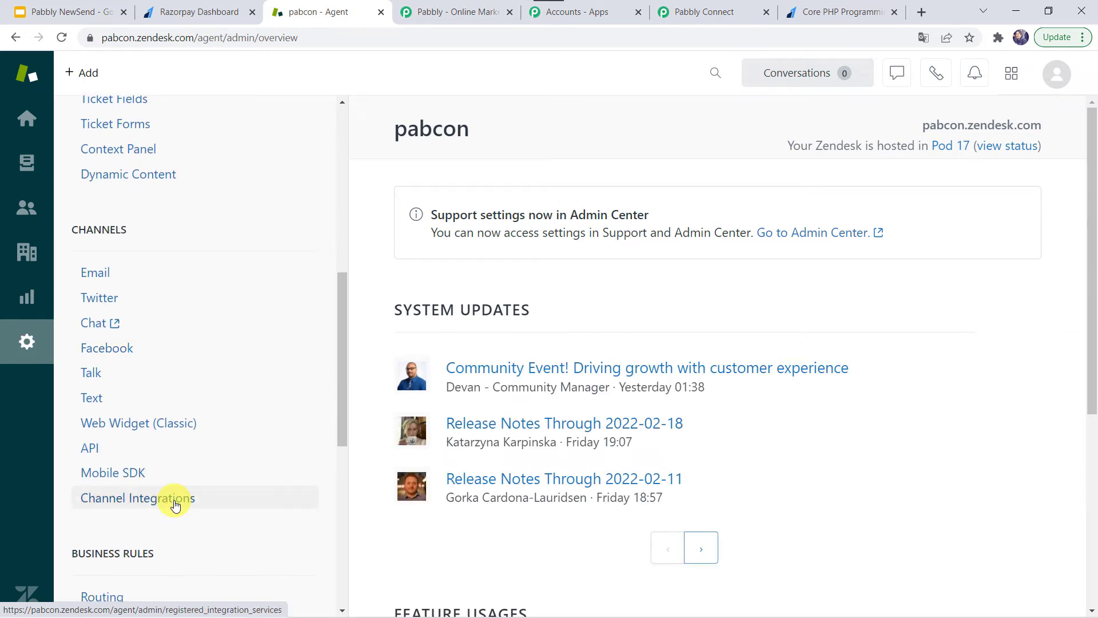
left_click(104, 456)
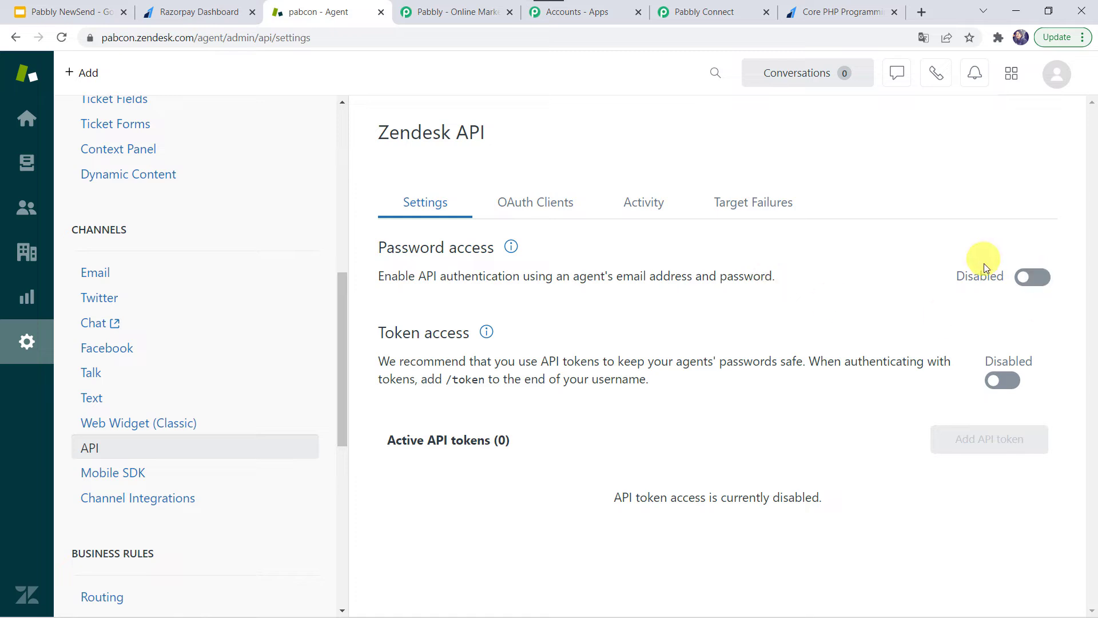
left_click(1041, 280)
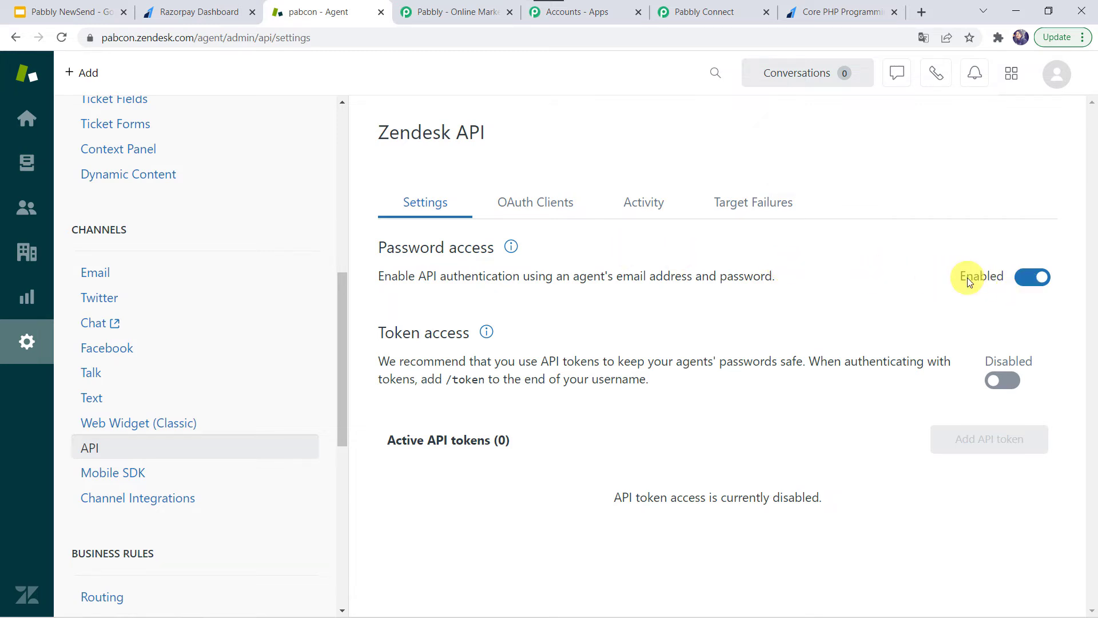
left_click(703, 12)
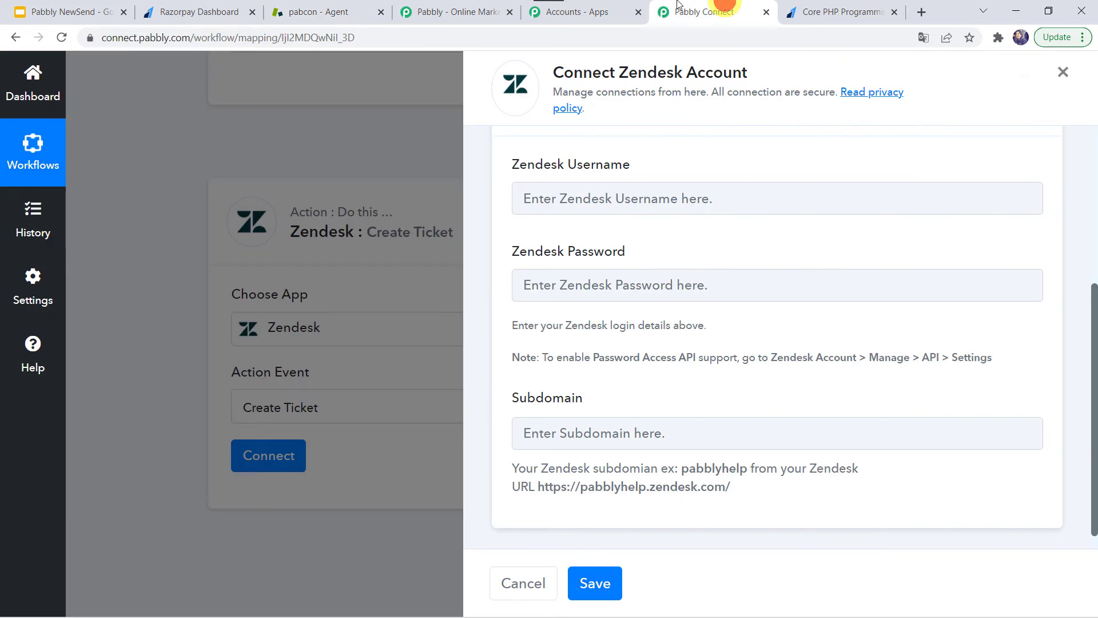
Autofill the saved Zendesk username and password, and copy the subdomain 'pabcon' from the Zendesk URL
left_click(533, 198)
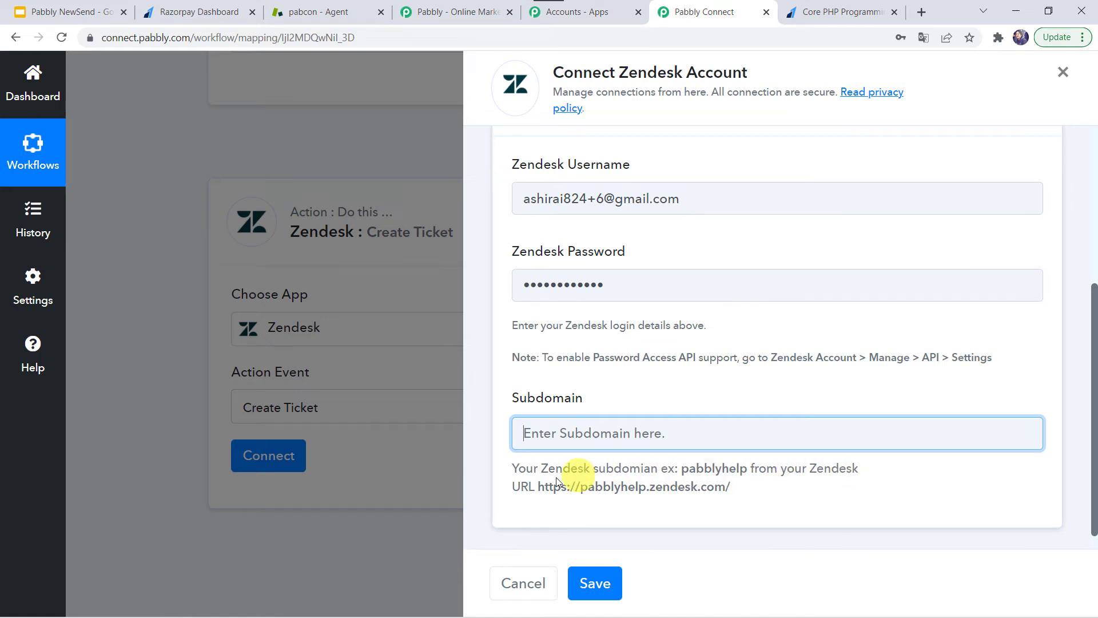
double_click(619, 492)
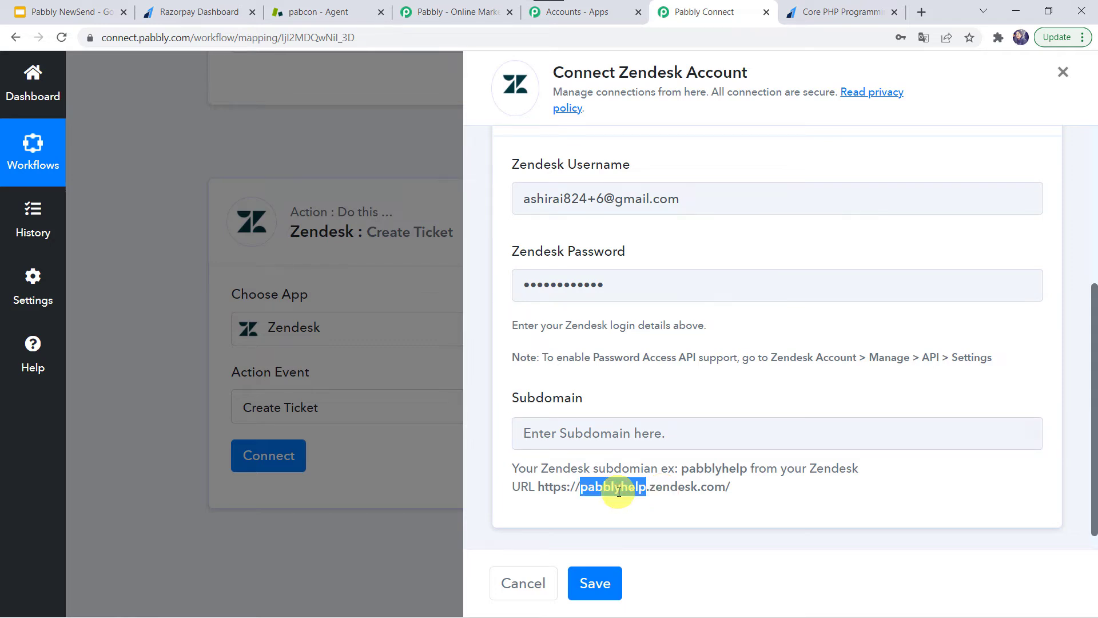
left_click(303, 13)
left_click(217, 37)
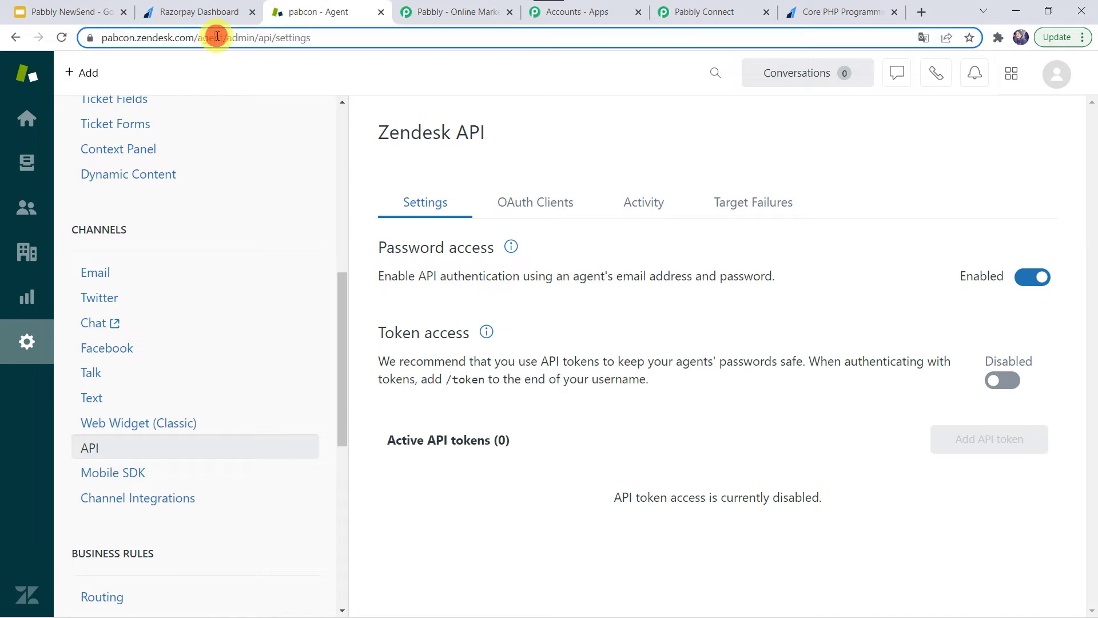
double_click(147, 41)
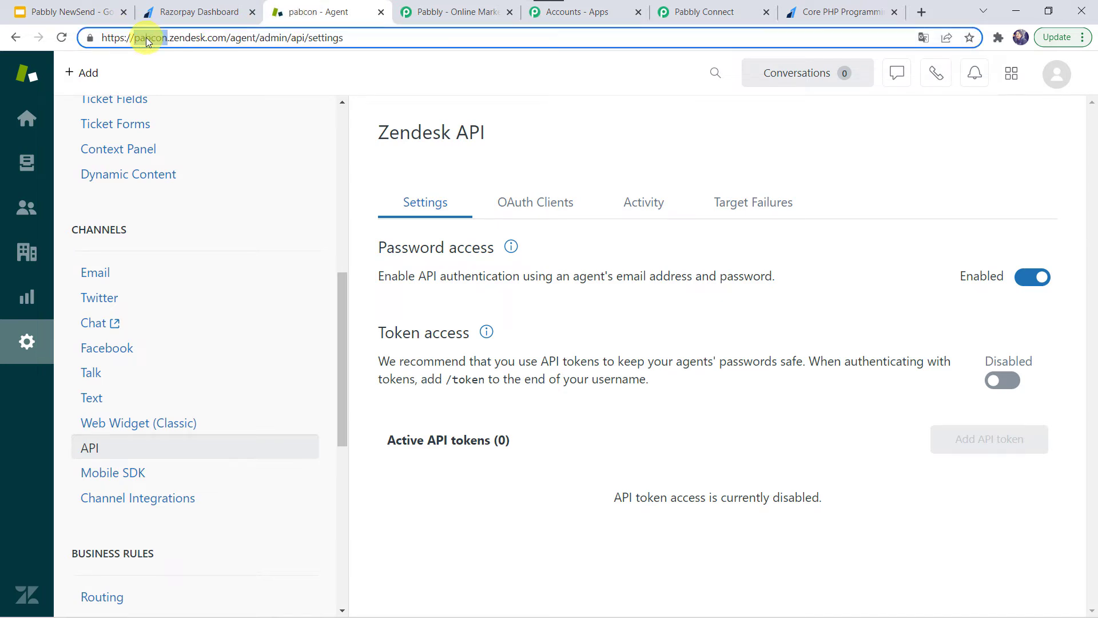
right_click(146, 37)
left_click(180, 144)
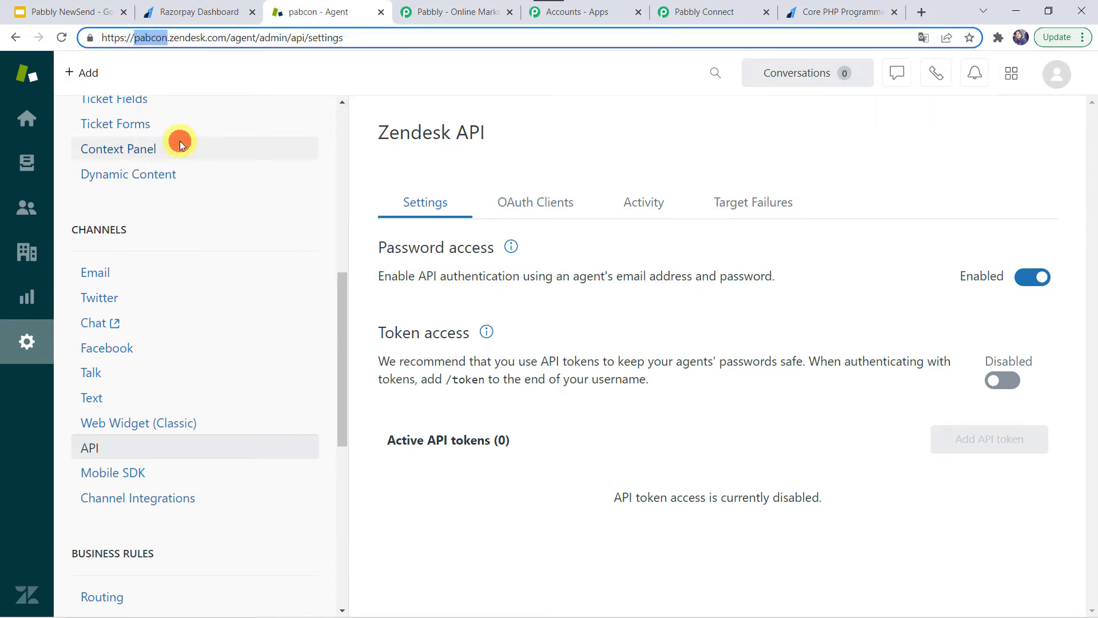
Paste 'pabcon' into the Subdomain field and save the Zendesk connection
left_click(701, 13)
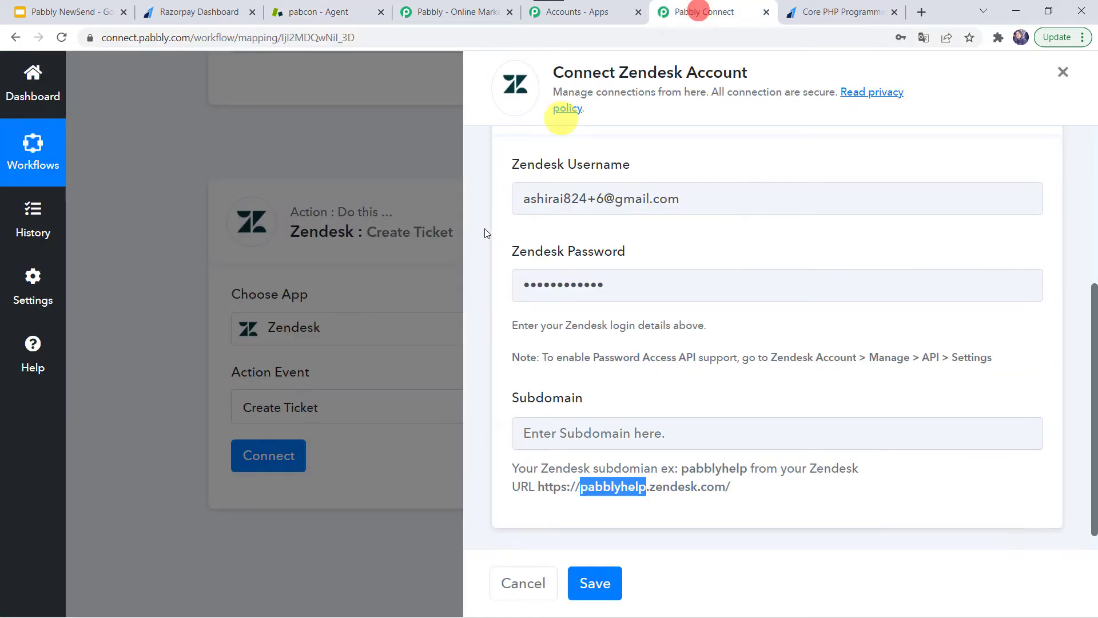
left_click(590, 436)
right_click(590, 434)
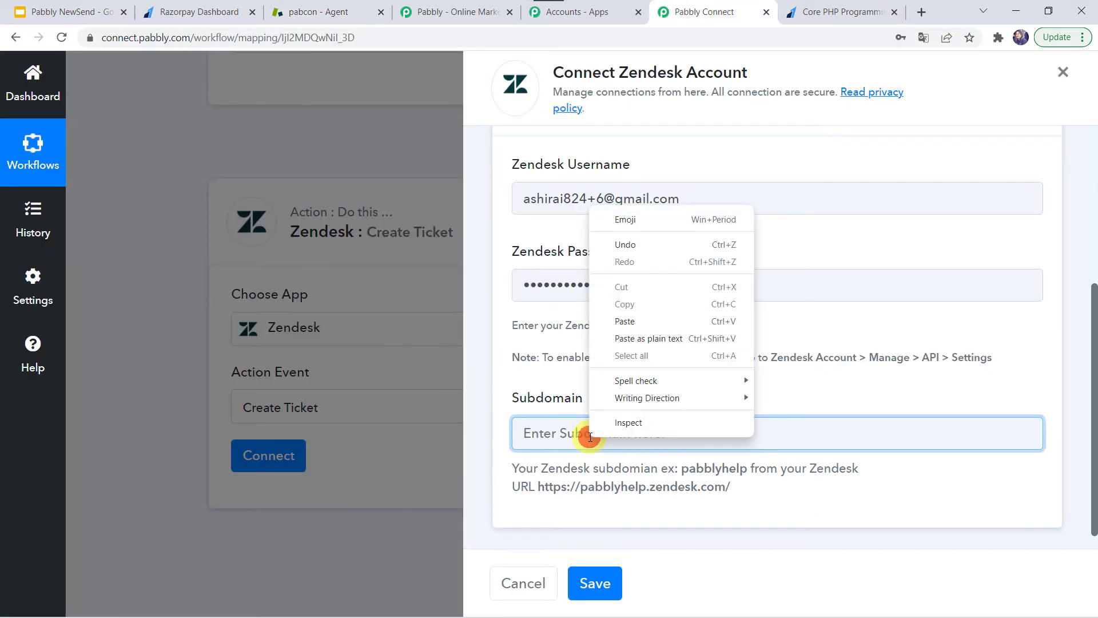
left_click(663, 327)
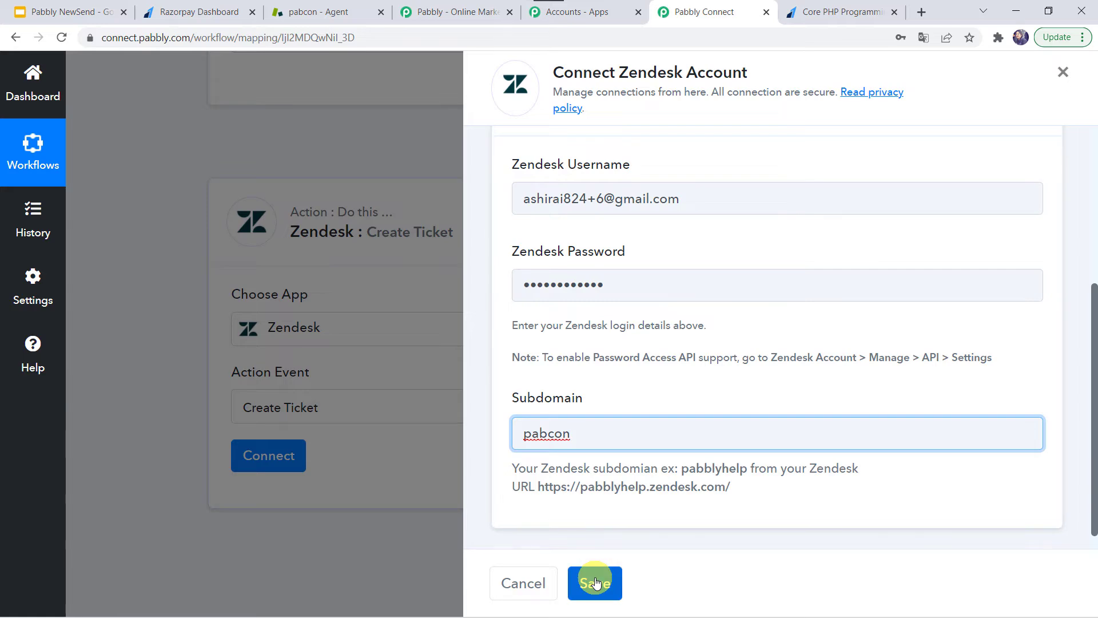
left_click(595, 582)
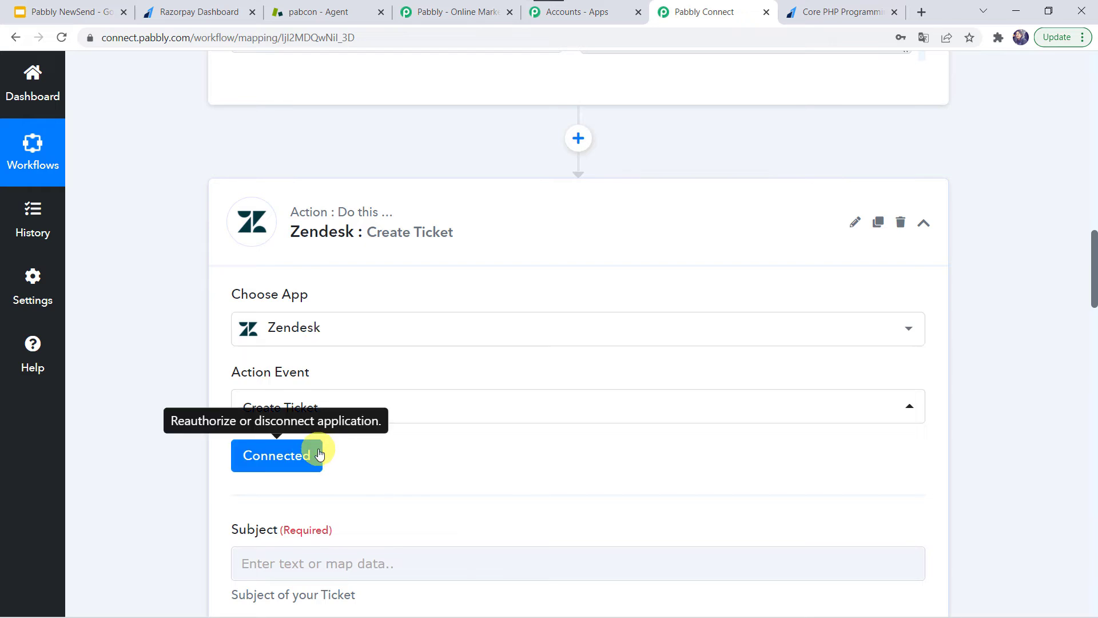
scroll(319, 454, "down", 5)
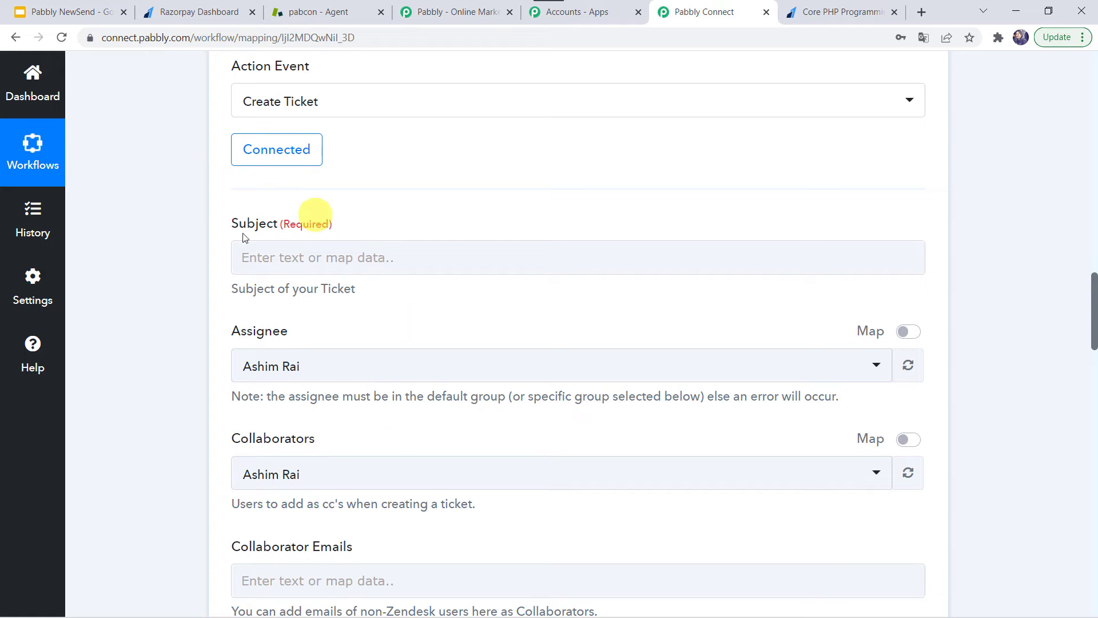
Map Subject to Razorpay Payment Failed's Payload Payment Entity Error Description, found by searching 'err'
scroll(252, 309, "down", 1)
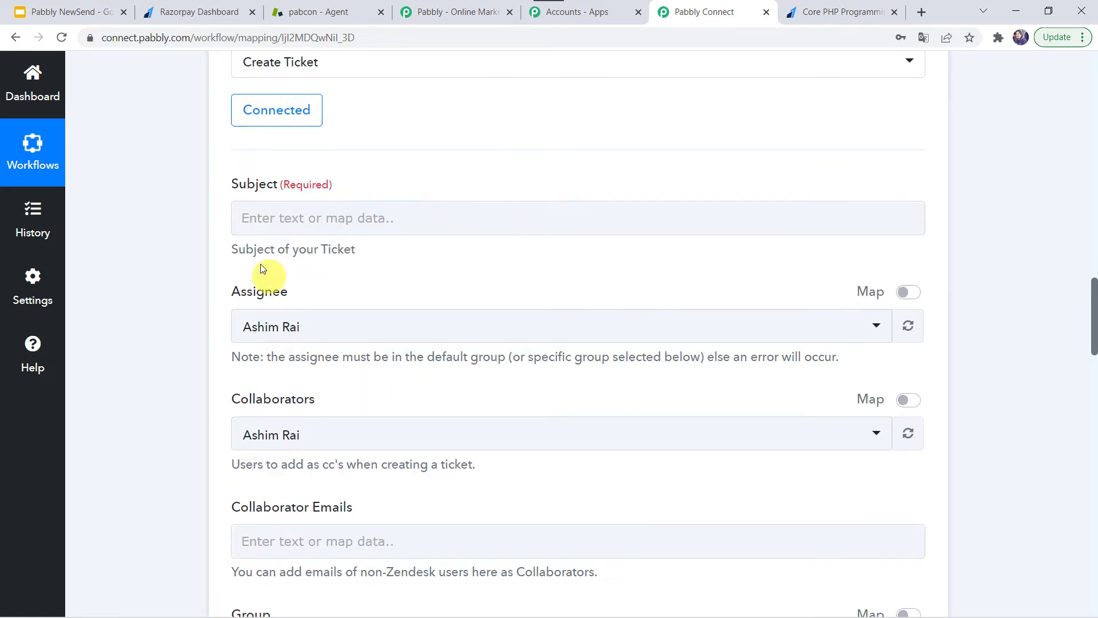
left_click(263, 218)
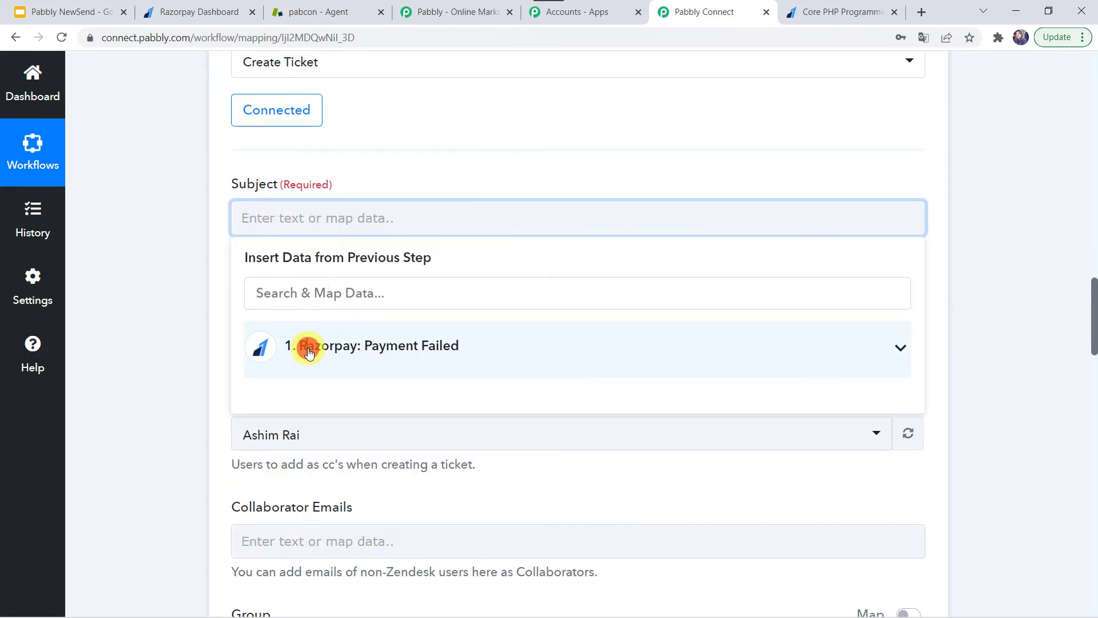
left_click(309, 350)
type("error")
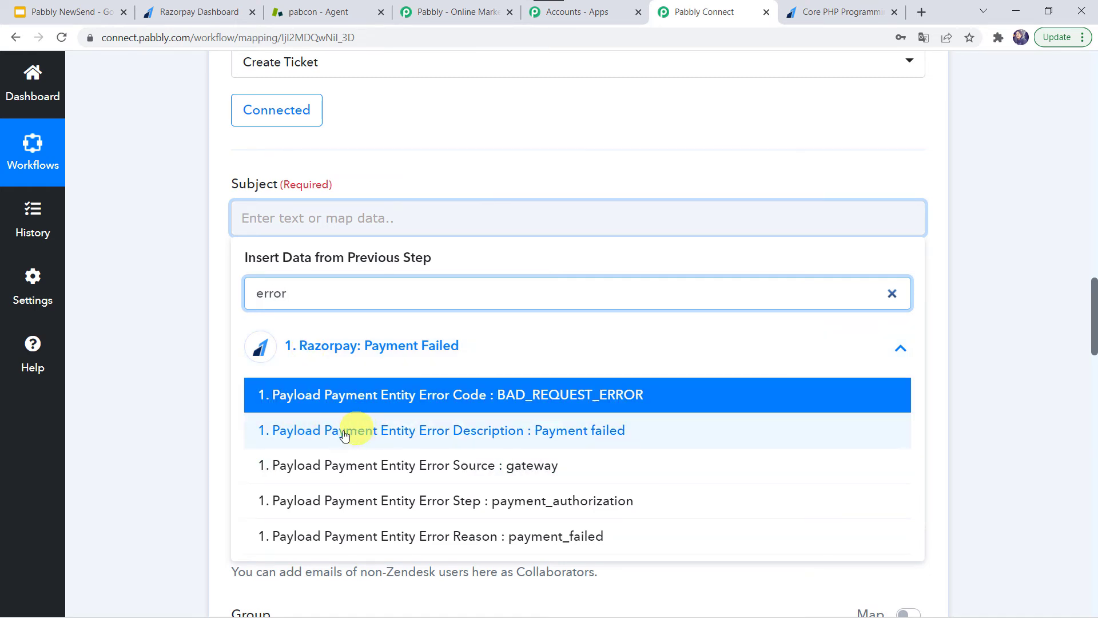
left_click(621, 437)
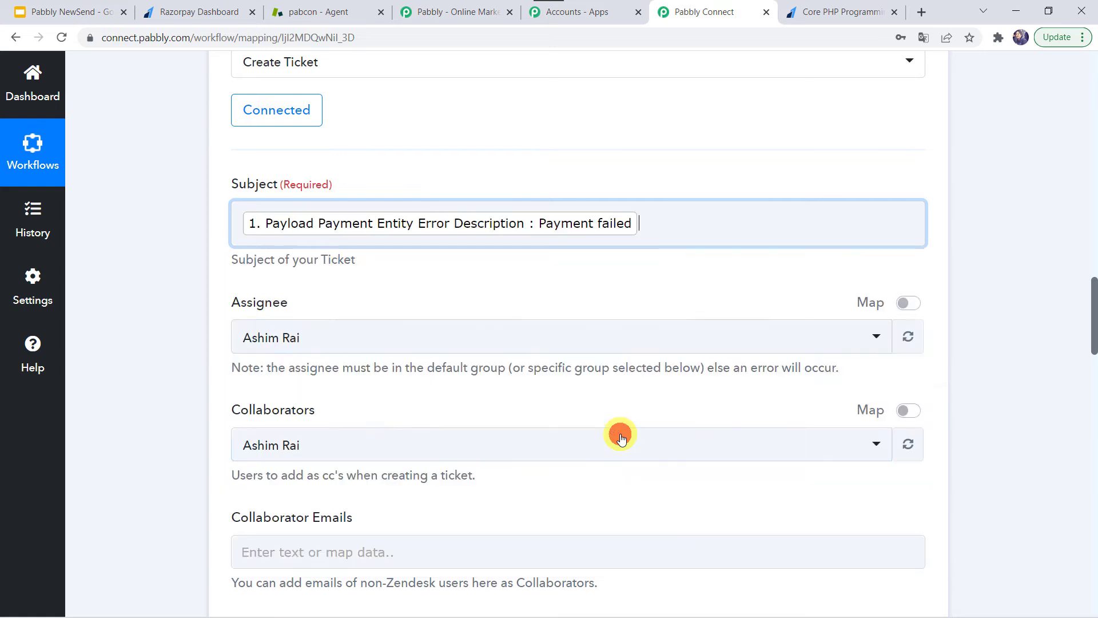
left_click(134, 343)
Keep the current agent as the ticket Assignee
scroll(172, 338, "down", 3)
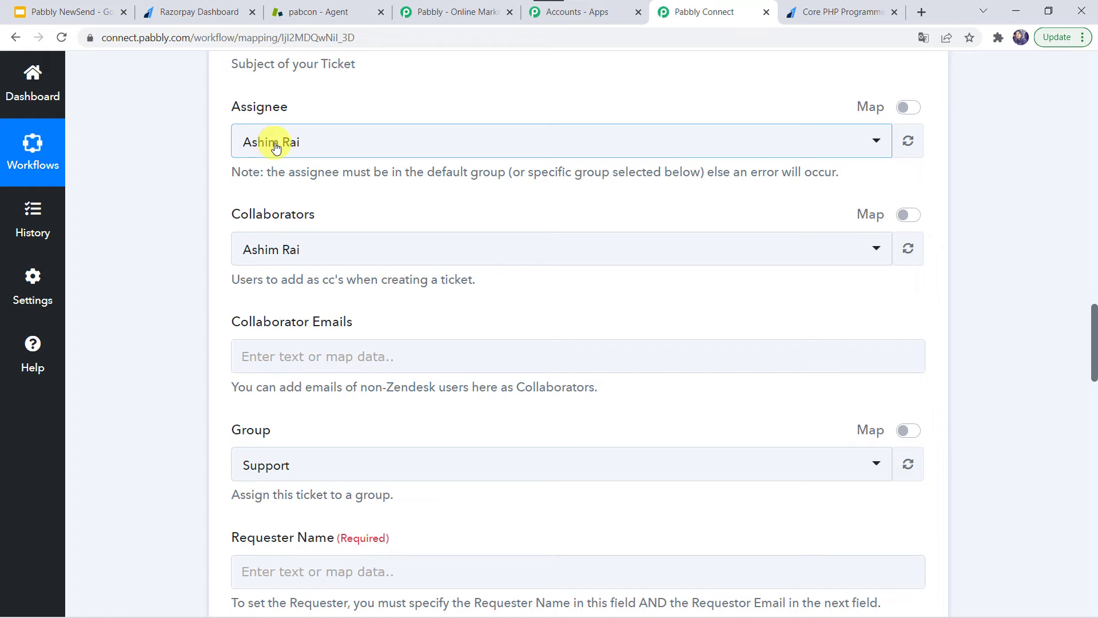
left_click(309, 145)
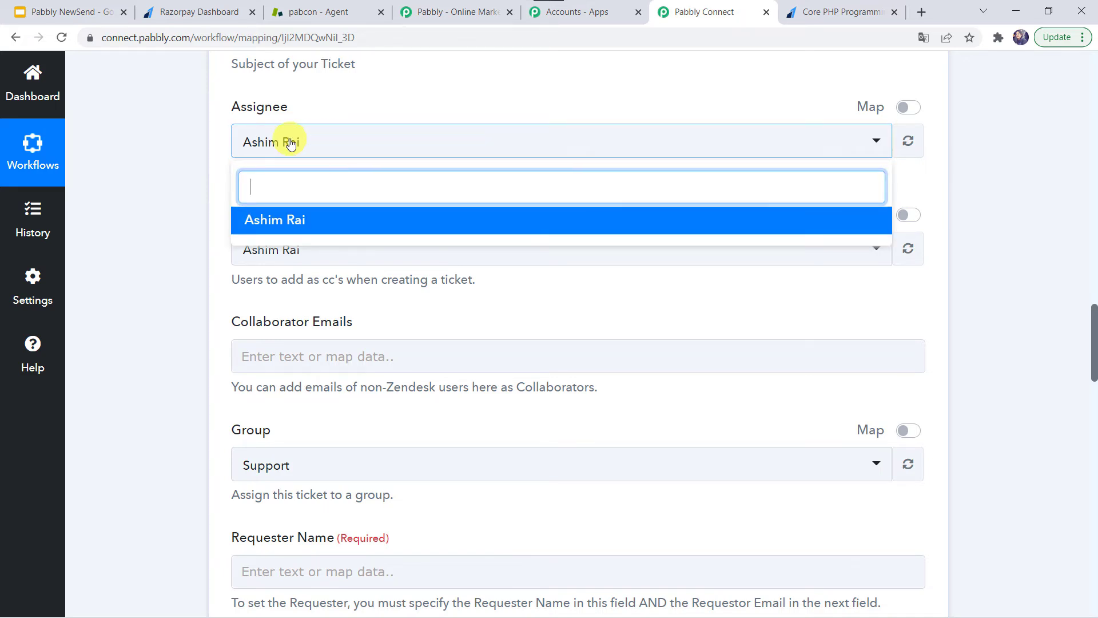
left_click(290, 143)
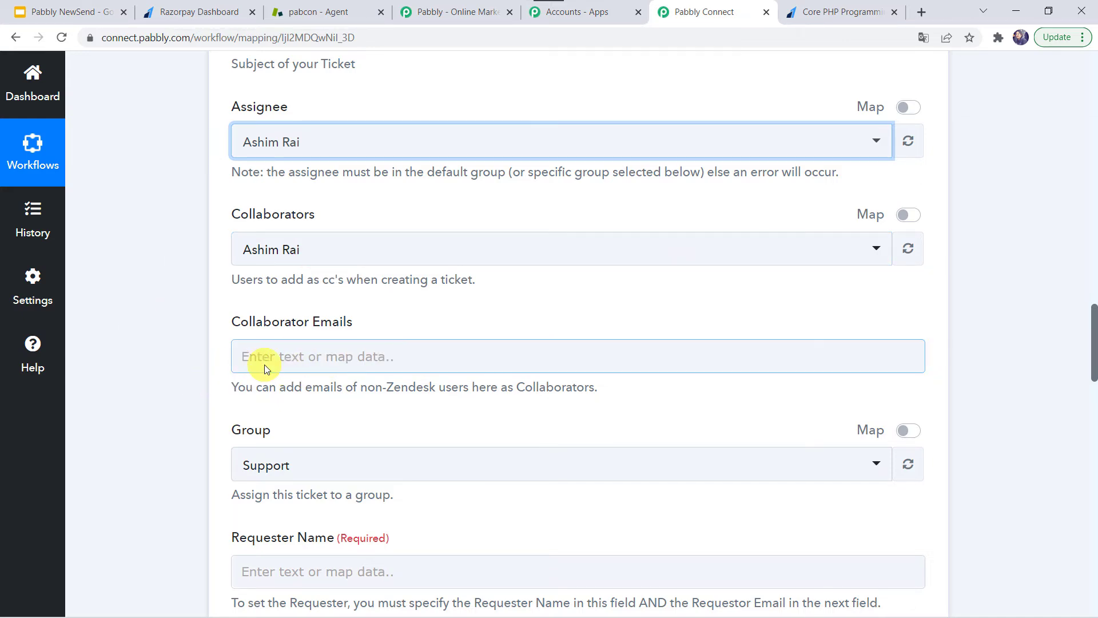
Set the ticket Group to Support
scroll(265, 365, "down", 4)
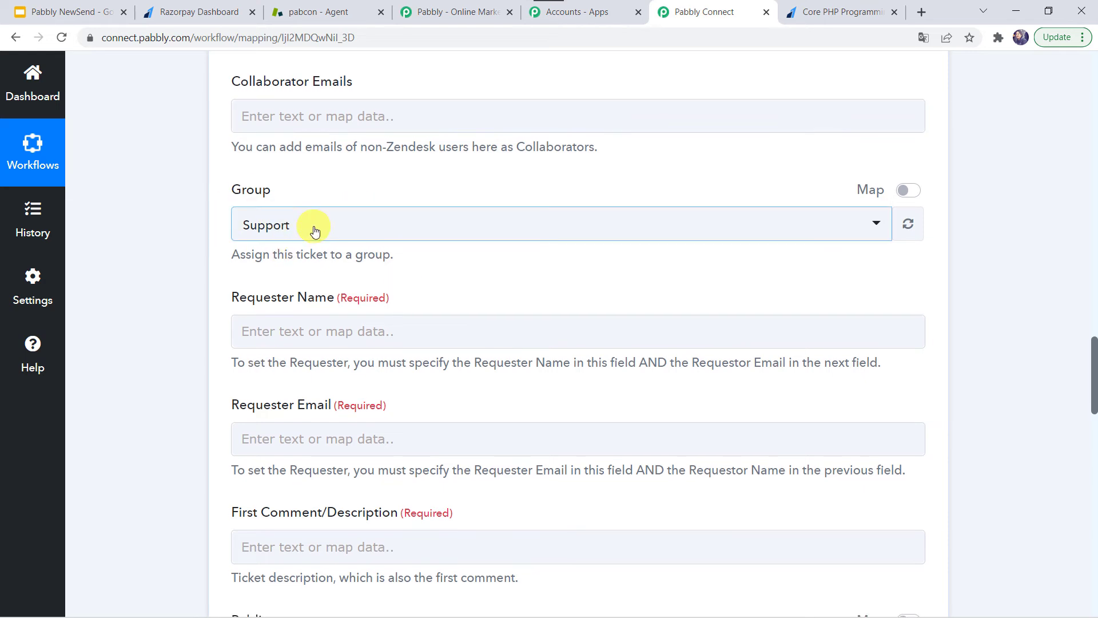
left_click(314, 228)
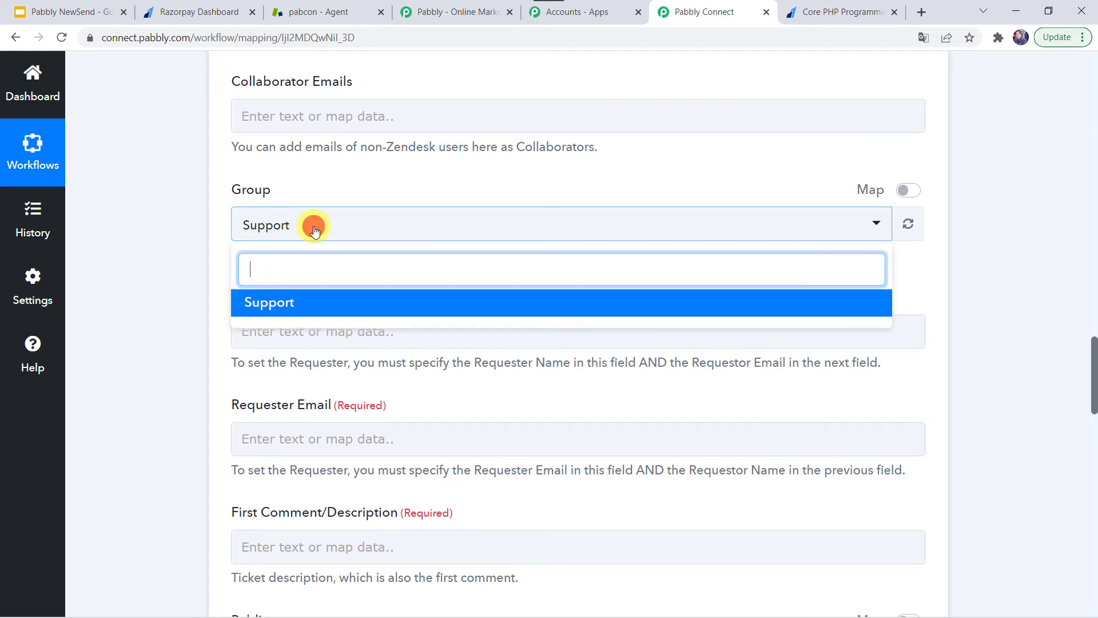
left_click(275, 308)
left_click(164, 270)
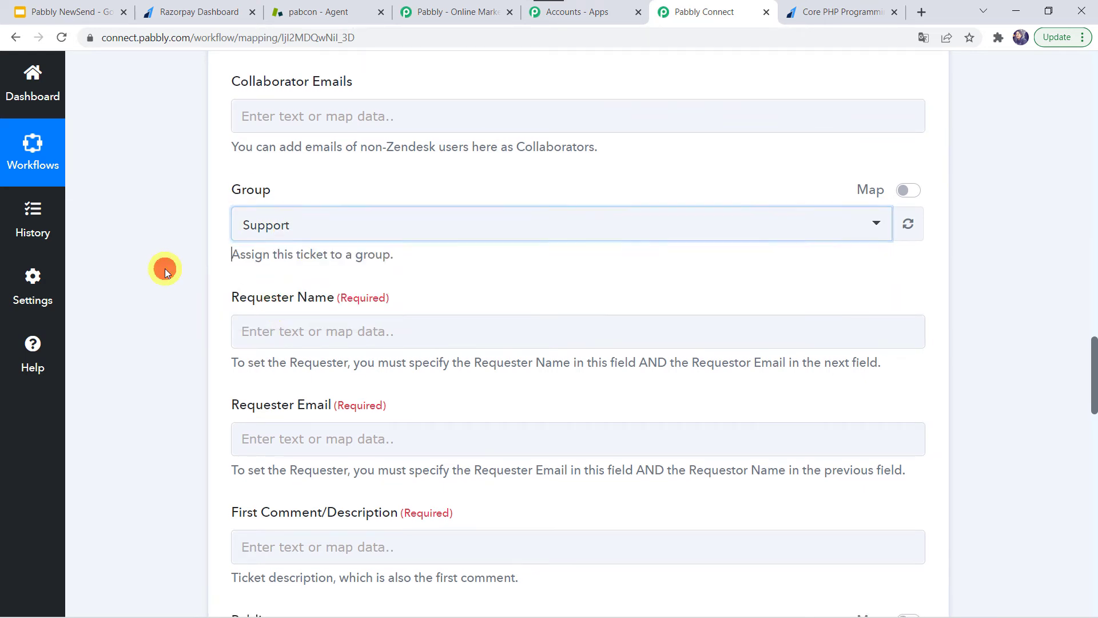
scroll(165, 270, "down", 1)
scroll(165, 271, "down", 1)
left_click(294, 217)
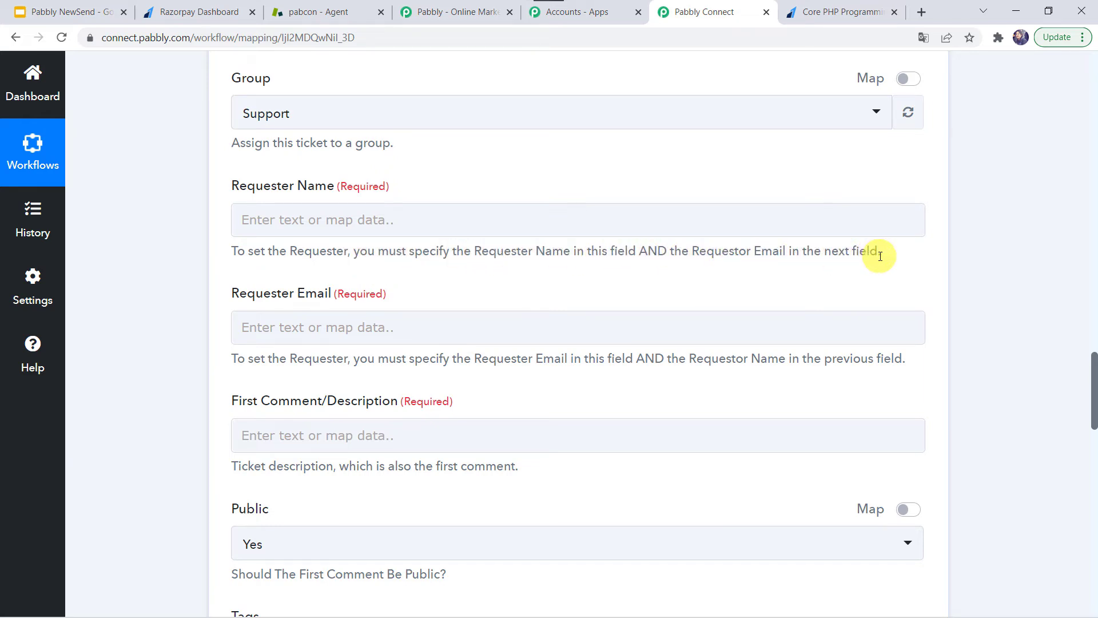
Fill the Requester Name field with the customer's name
left_click(406, 225)
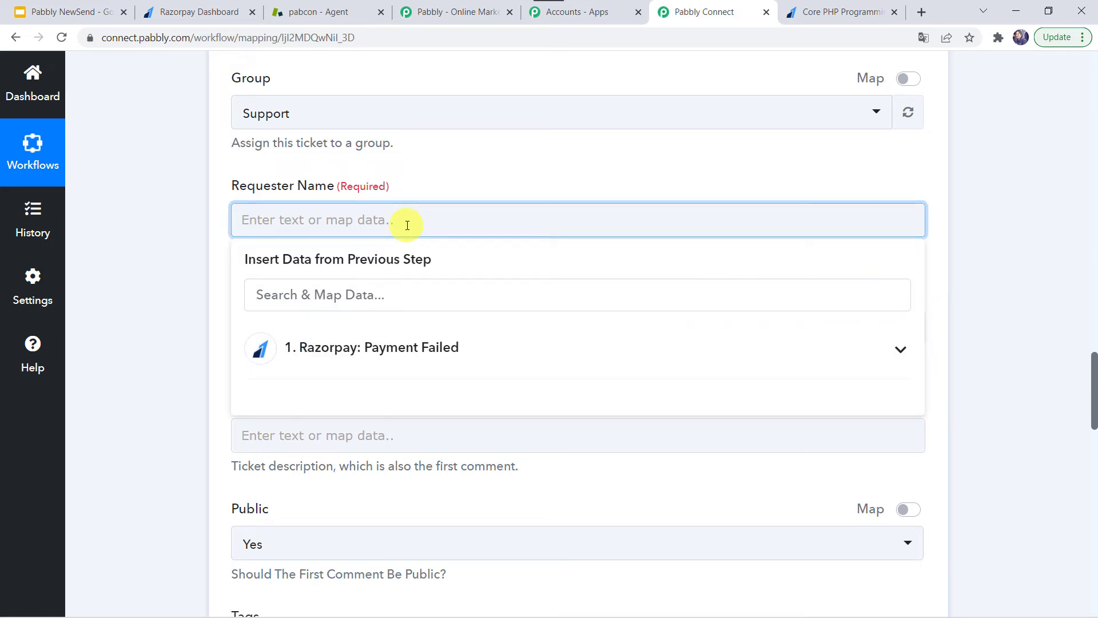
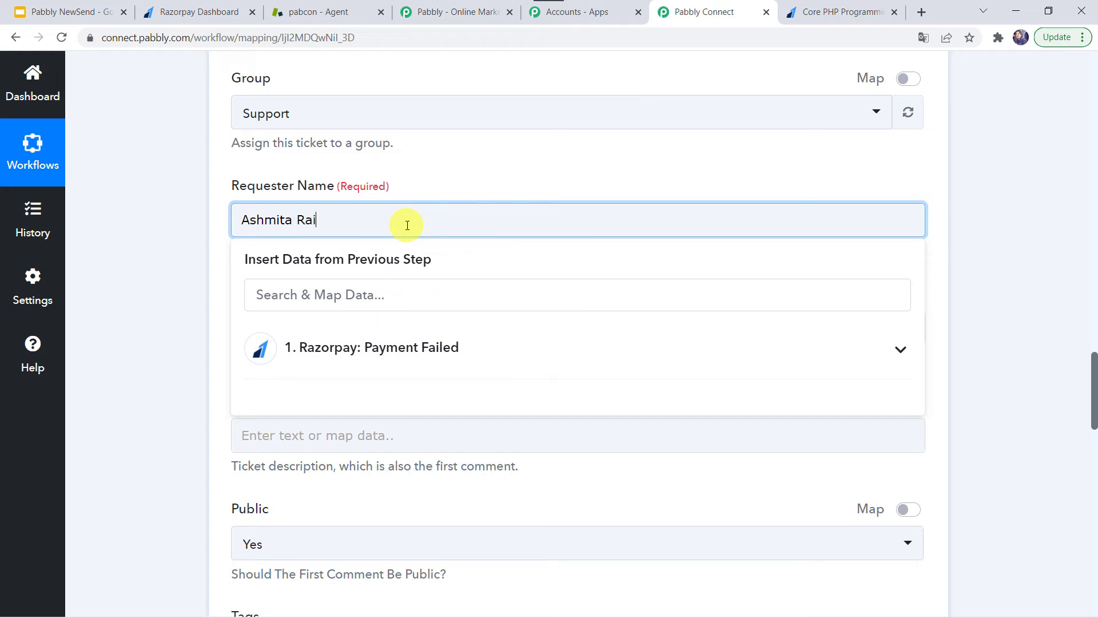
left_click(139, 331)
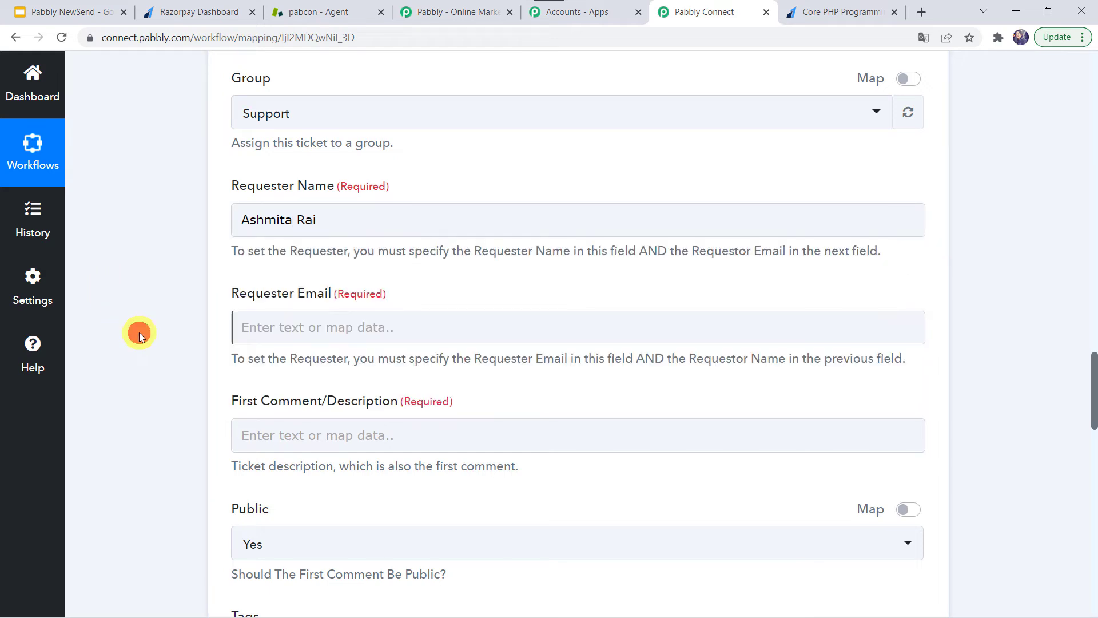
Fill the Requester Email field with the customer's e-mail address
left_click(289, 332)
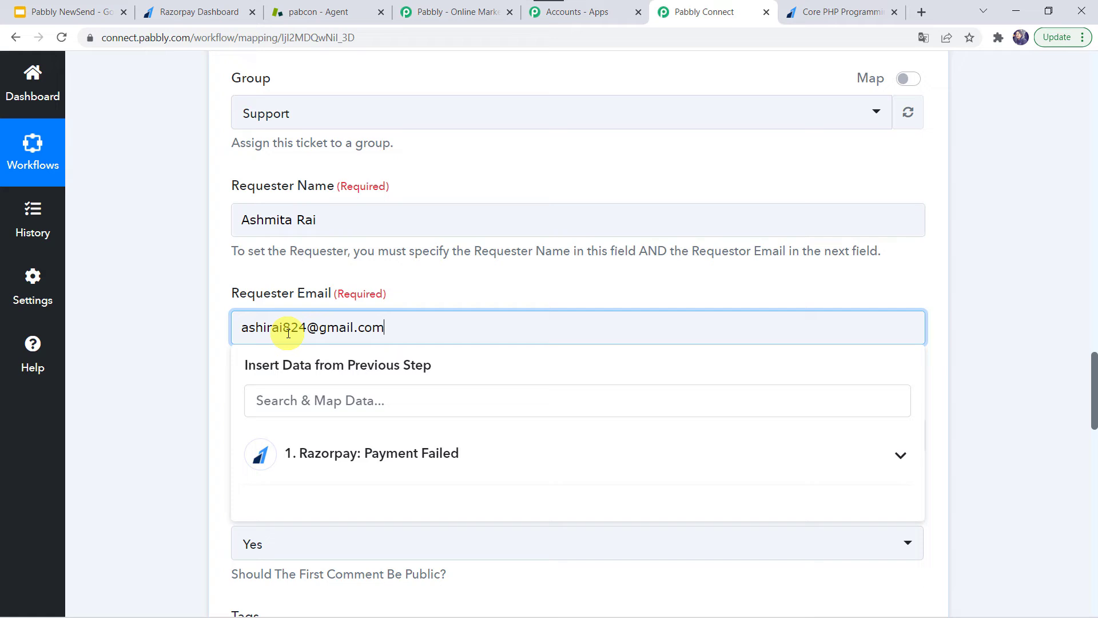
left_click(140, 422)
scroll(139, 422, "down", 4)
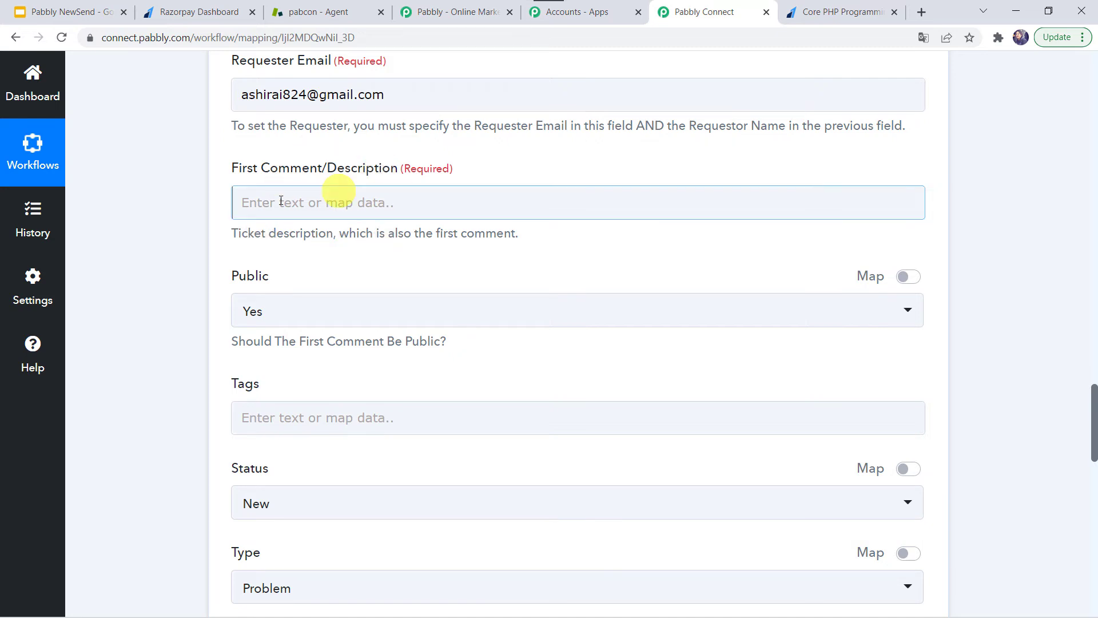
scroll(266, 218, "up", 1)
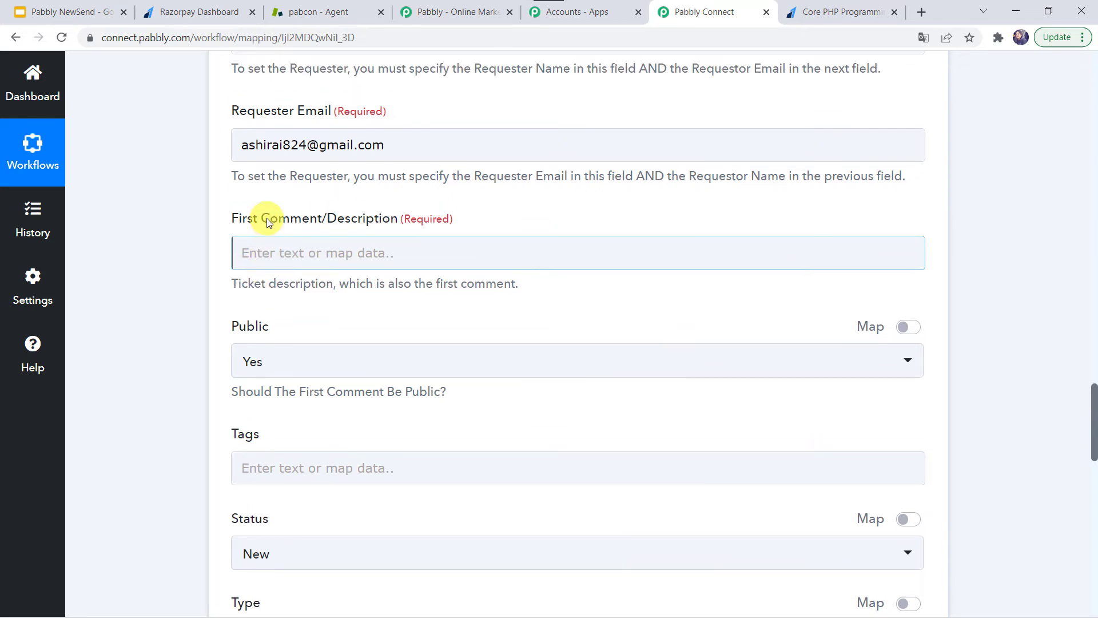
Begin the description with 'Payment from' followed by the Razorpay First Name and Last Name tokens
left_click(270, 252)
type("Payment from")
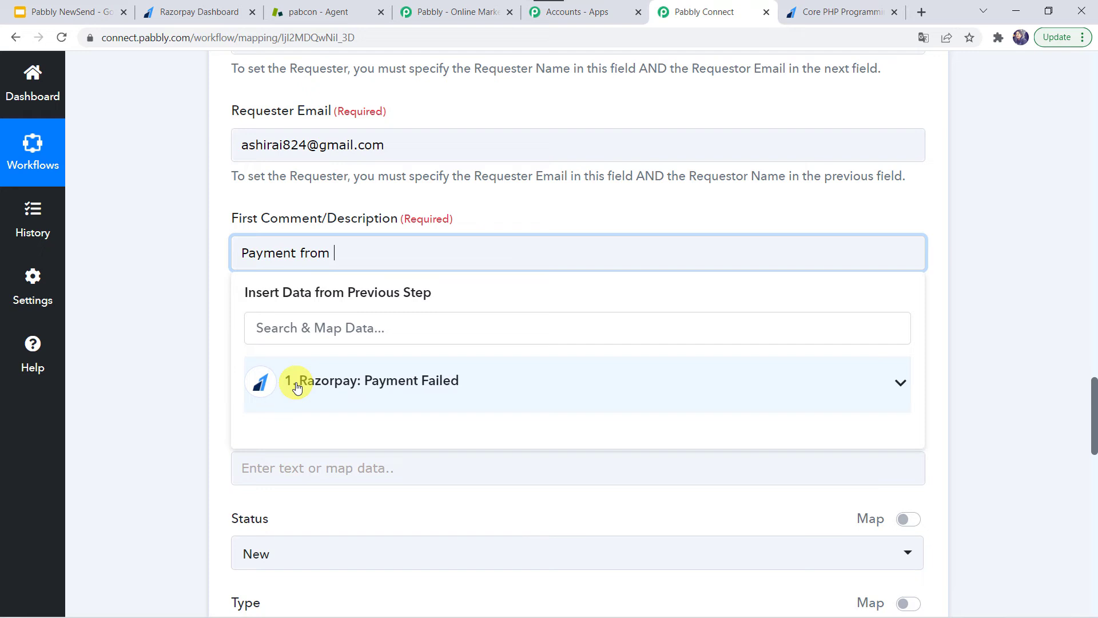
left_click(297, 388)
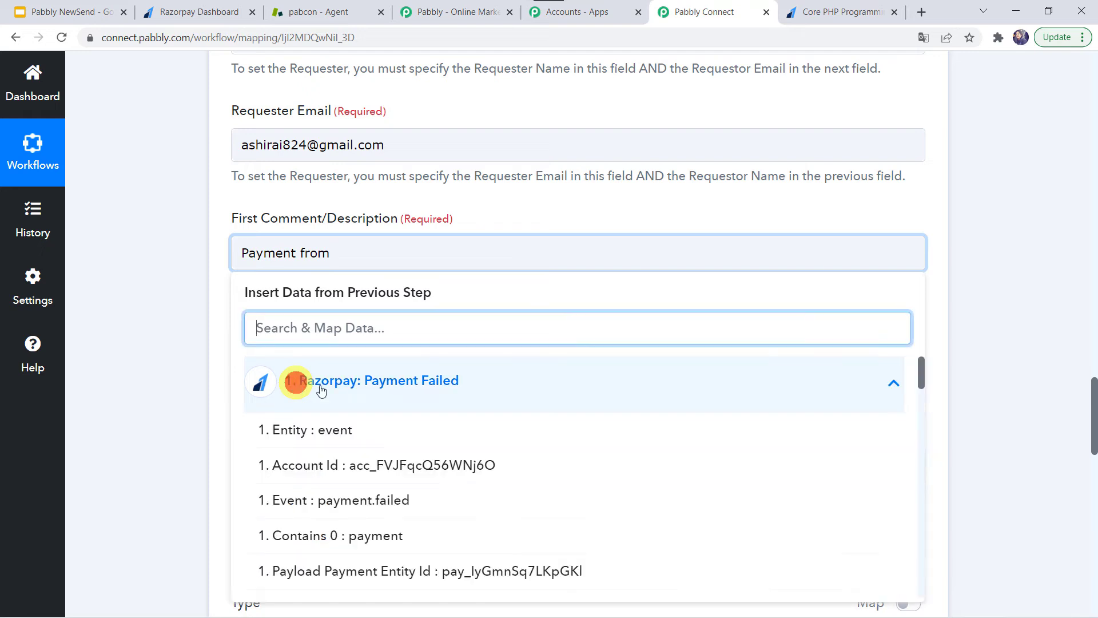
type("sh")
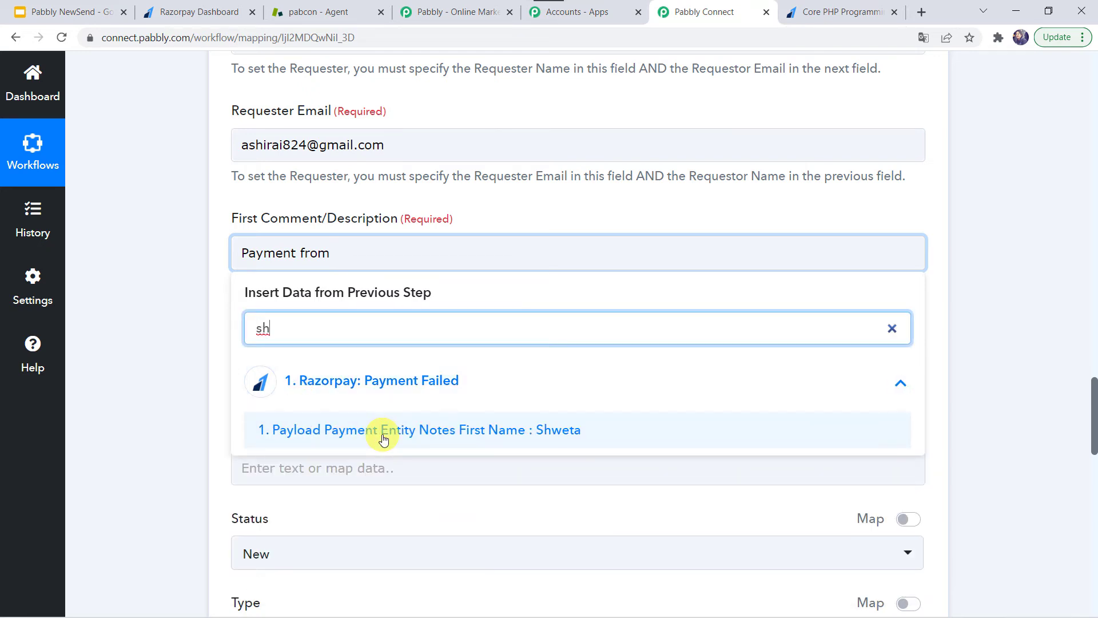
left_click(383, 430)
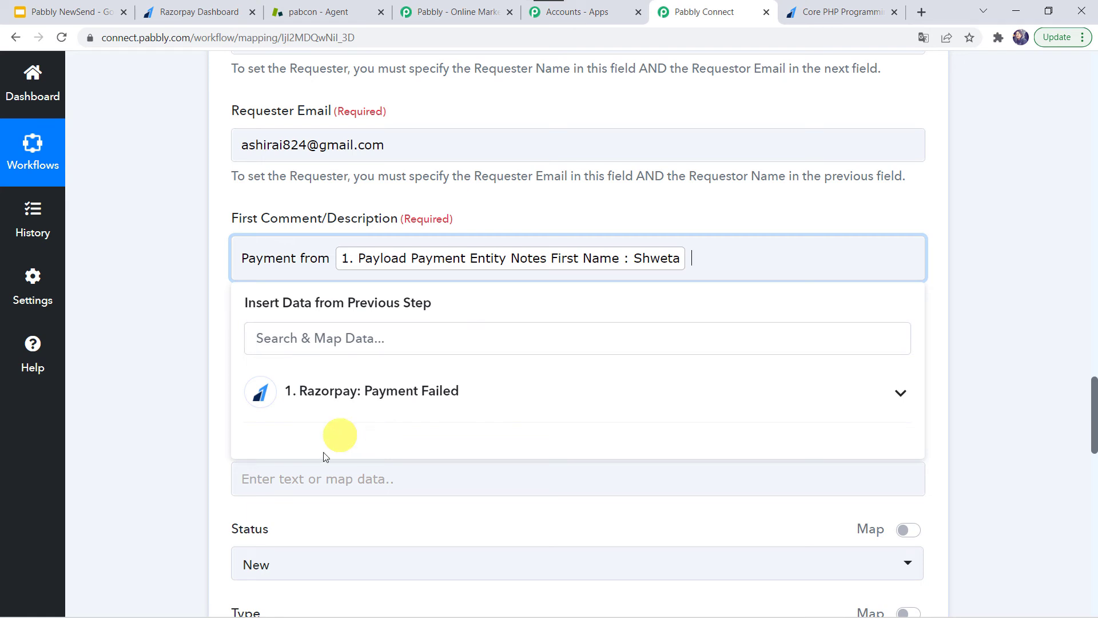
left_click(364, 394)
type("ar")
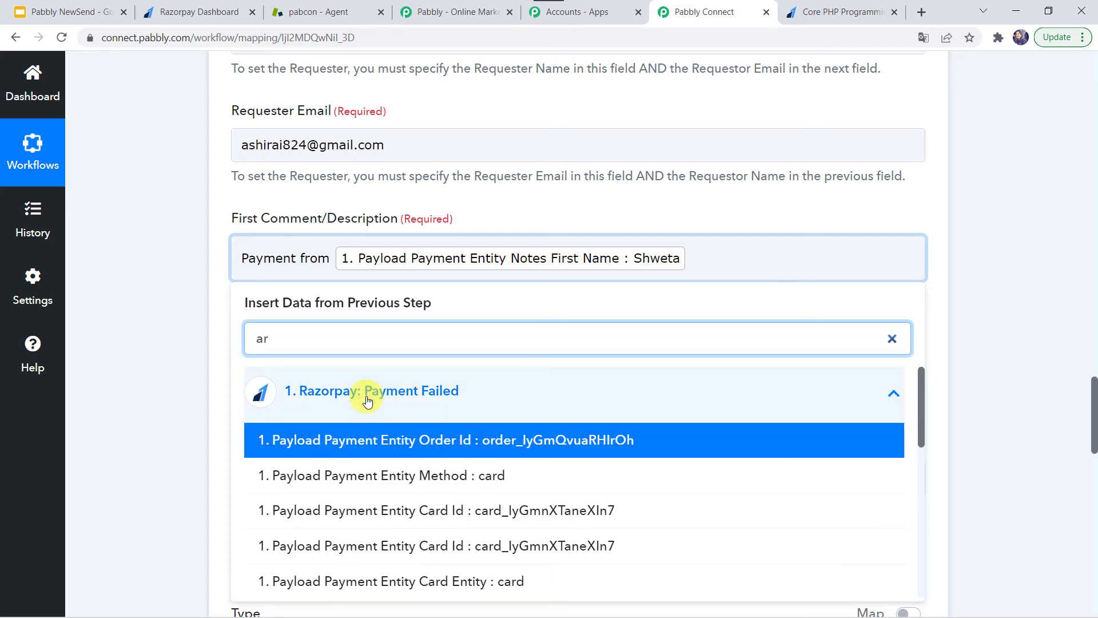
type("ya")
left_click(373, 476)
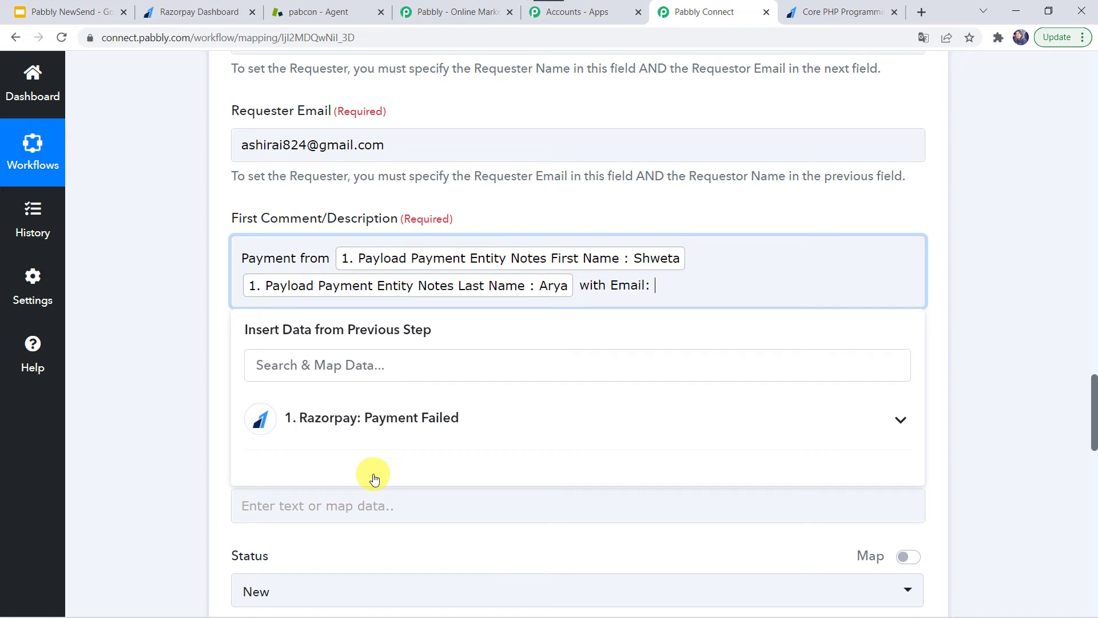
Add 'with Email:' plus the Razorpay Email token and 'is failed for' plus the Notes Course token
left_click(325, 423)
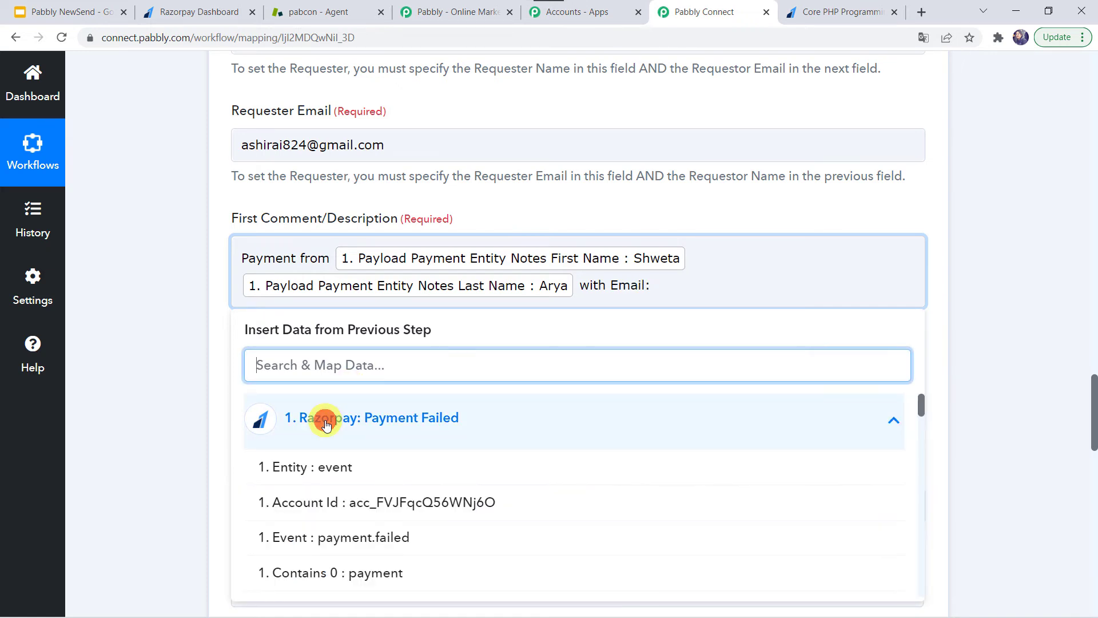
type("@")
left_click(393, 469)
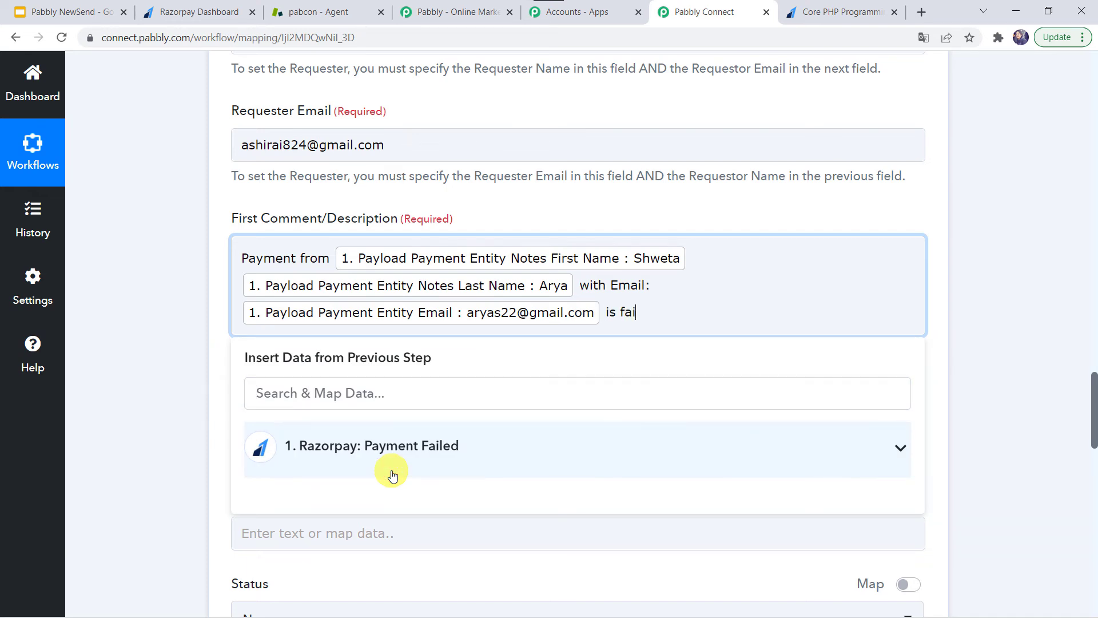
left_click(342, 448)
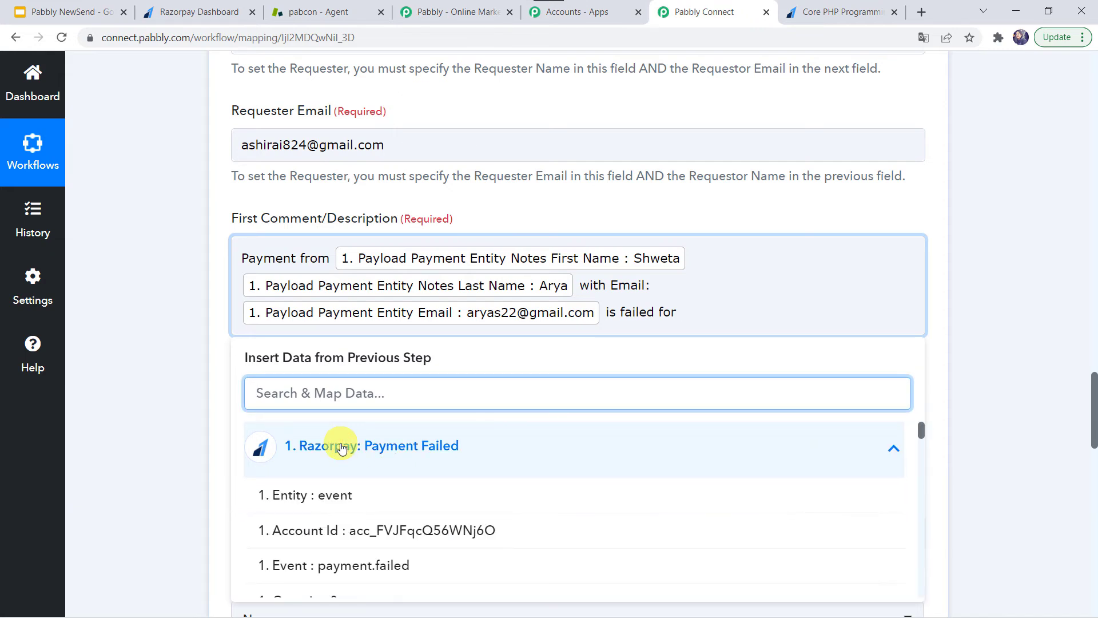
type("pro")
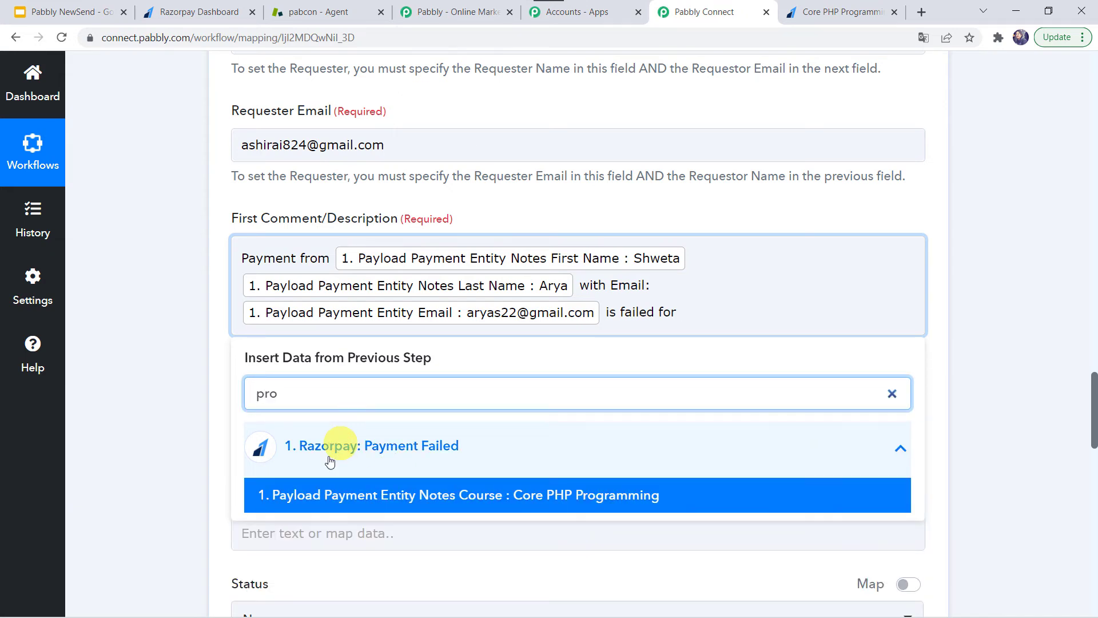
left_click(392, 495)
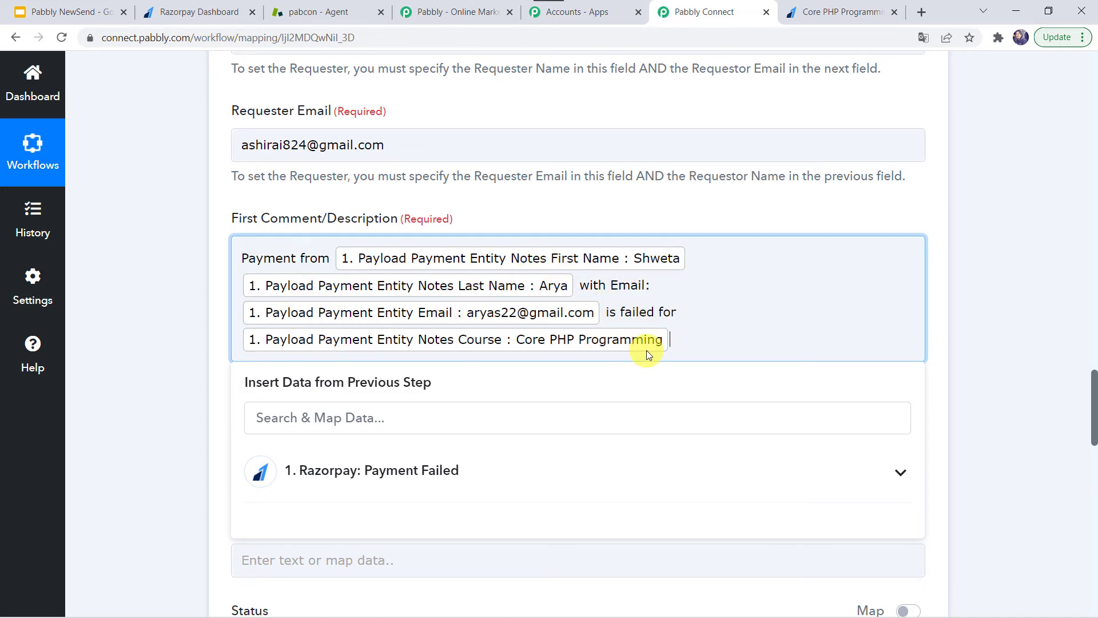
Keep the comment public as Yes, leave Tags empty, and keep status New and type Problem
left_click(200, 375)
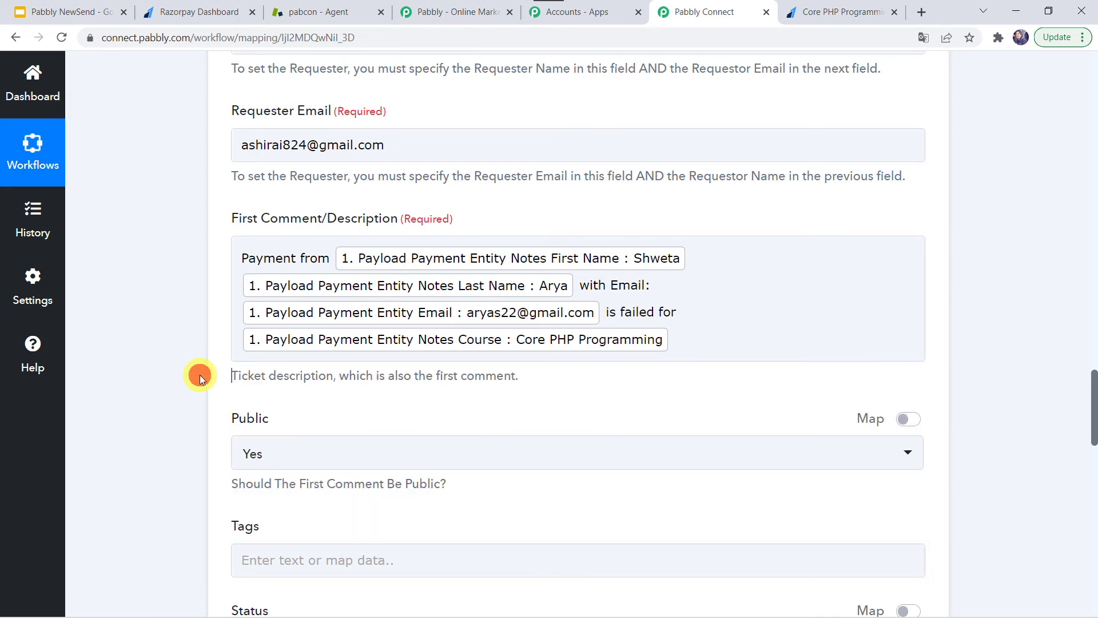
scroll(200, 375, "down", 1)
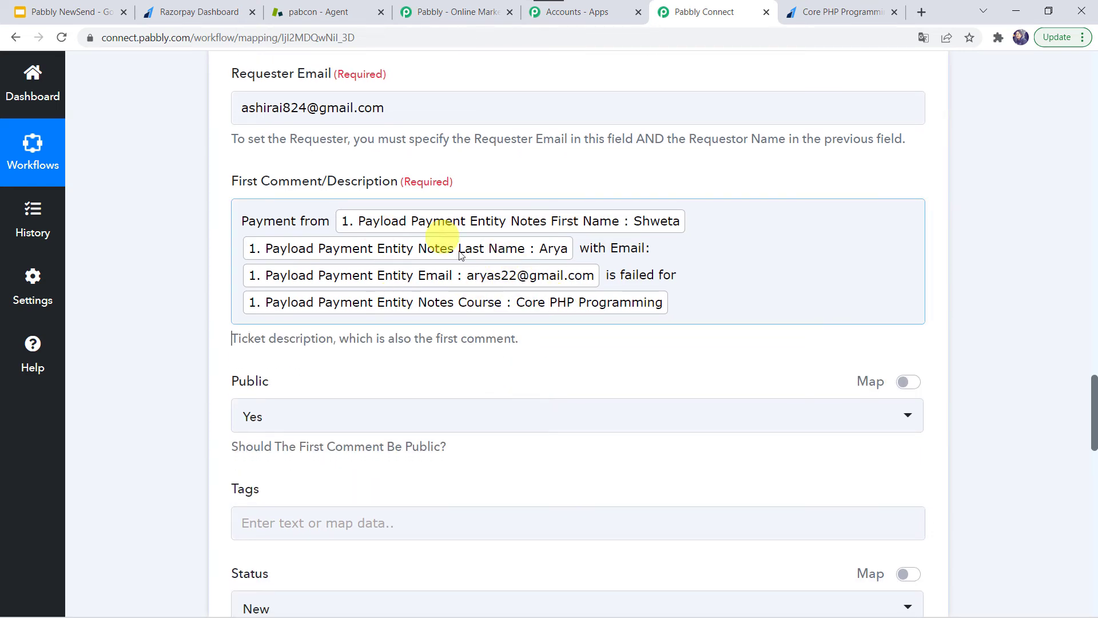
scroll(377, 280, "down", 3)
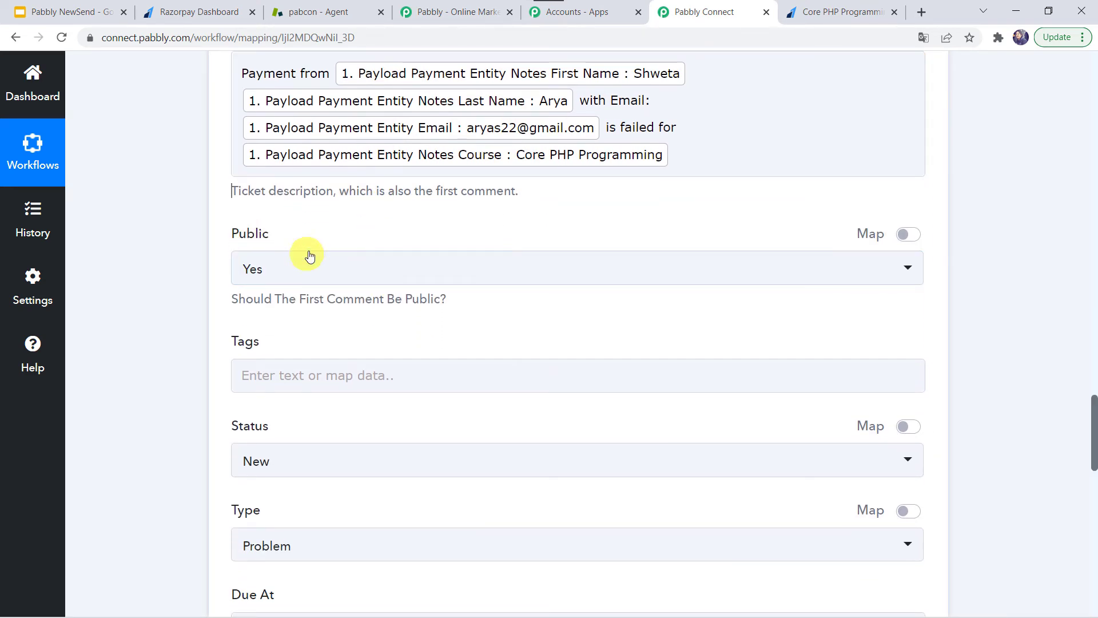
left_click(333, 277)
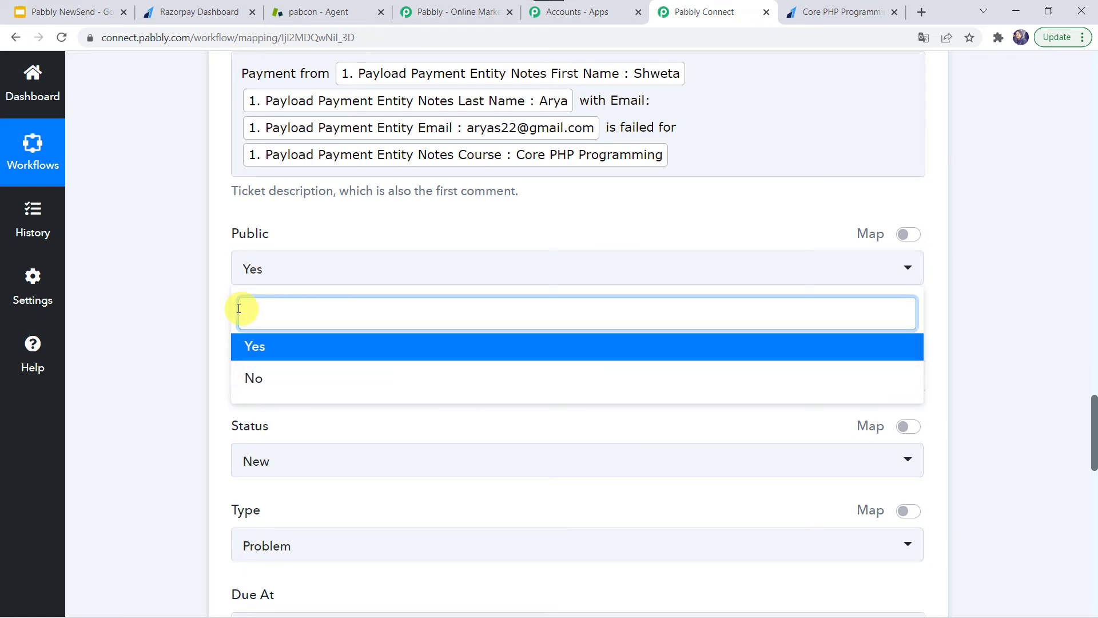
left_click(200, 338)
scroll(200, 338, "down", 2)
left_click(263, 258)
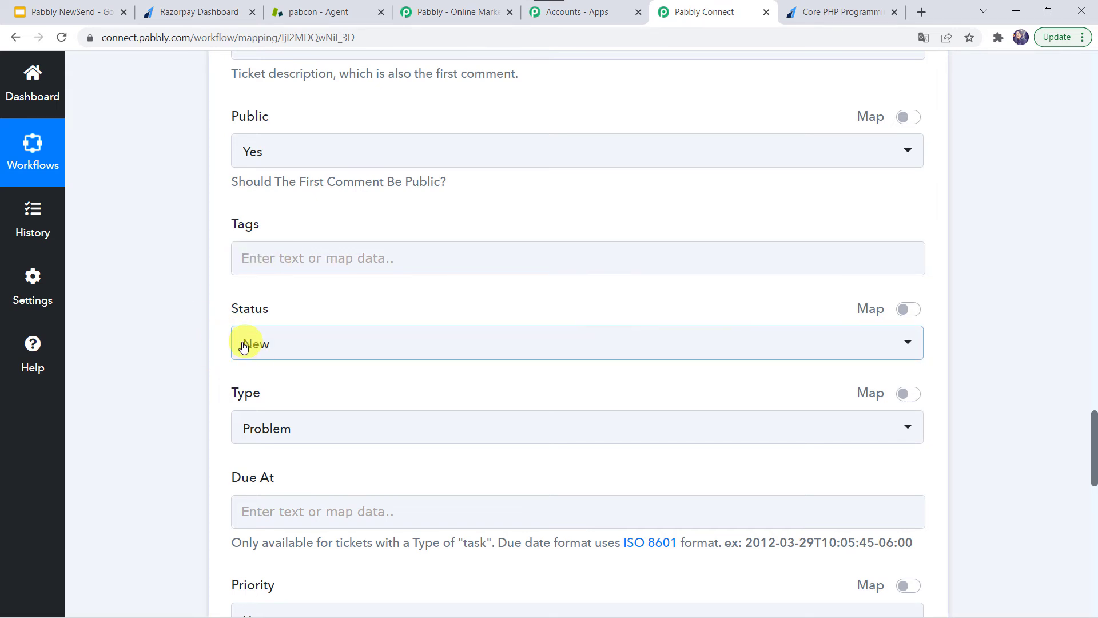
left_click(306, 345)
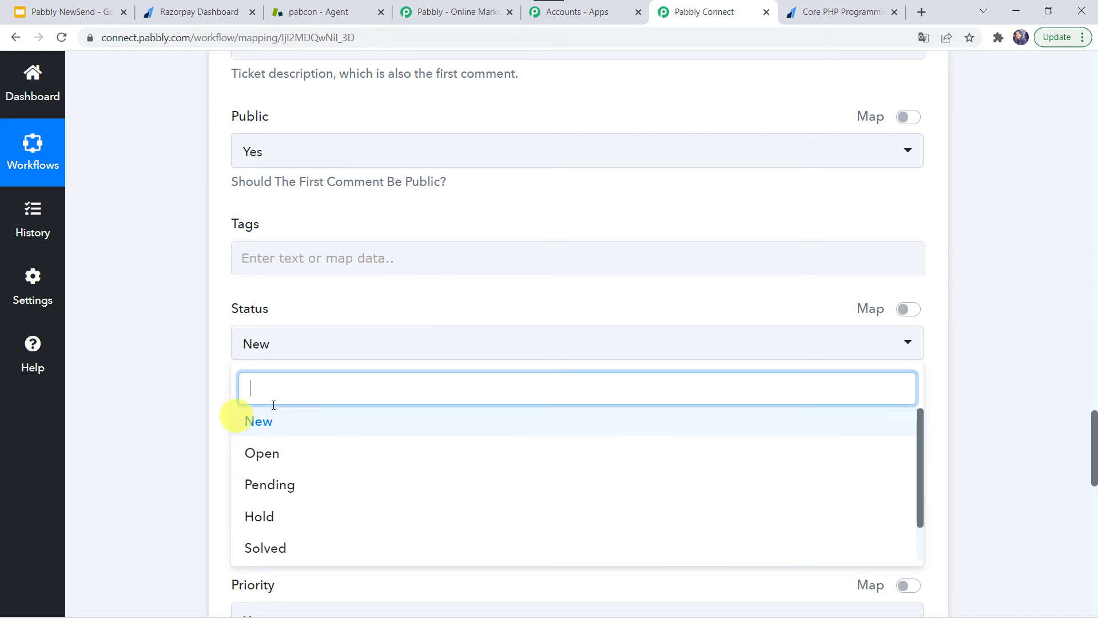
left_click(264, 422)
scroll(201, 406, "down", 5)
left_click(269, 168)
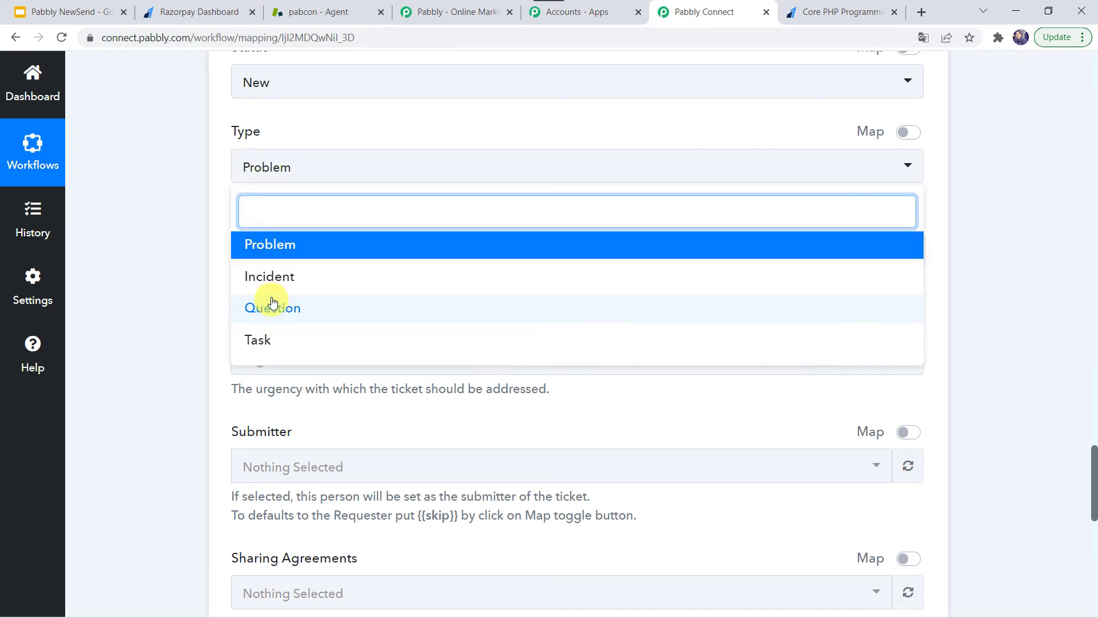
left_click(284, 253)
left_click(180, 287)
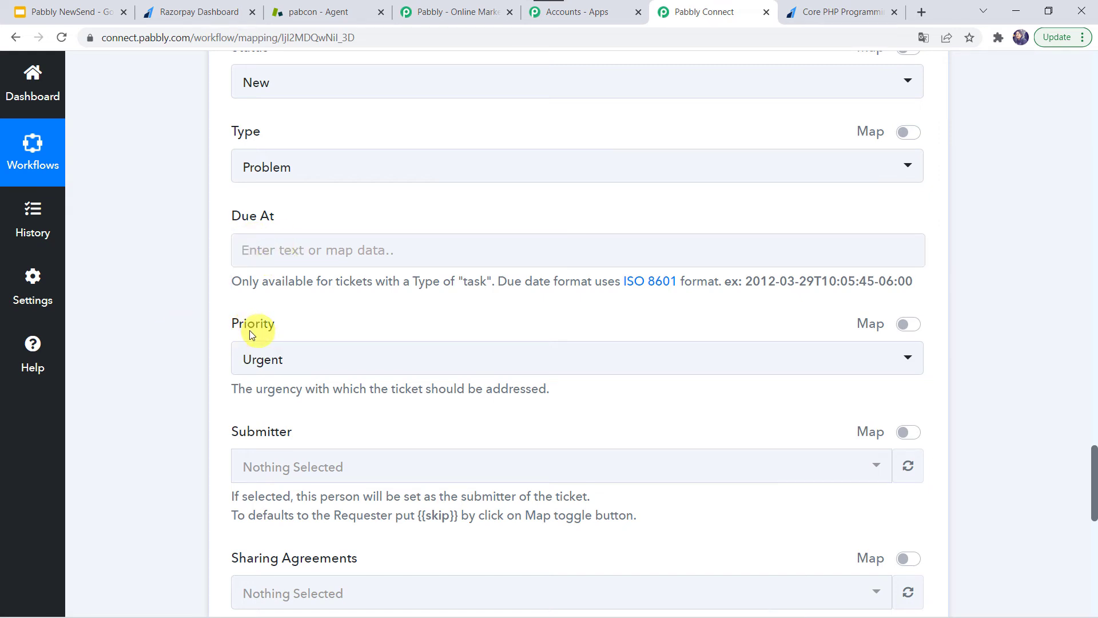
Set the ticket Priority to High
left_click(312, 360)
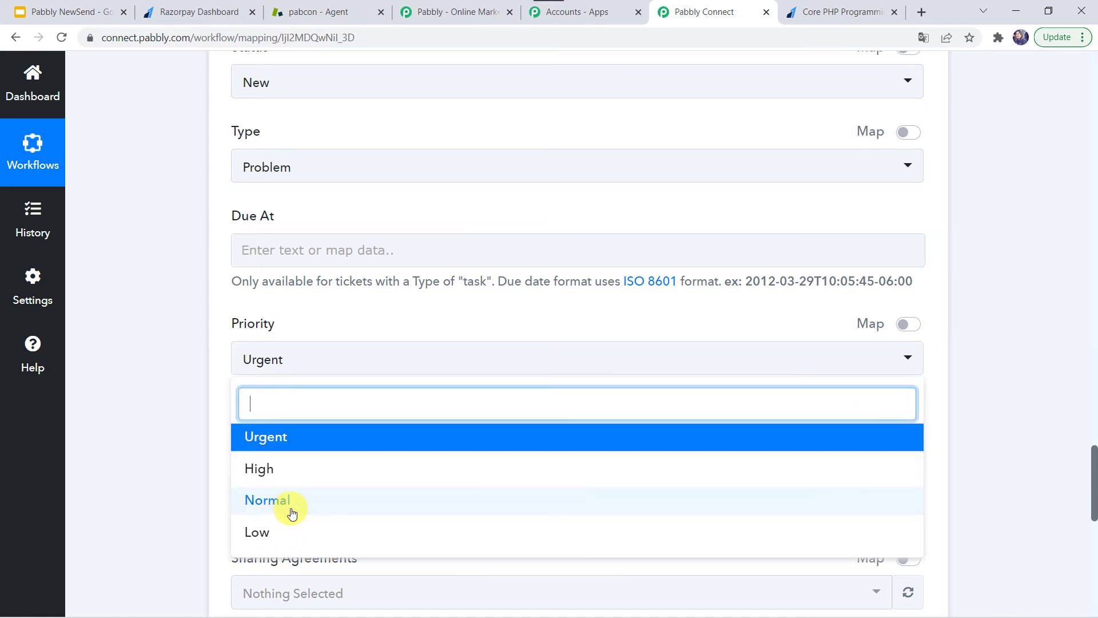
left_click(286, 471)
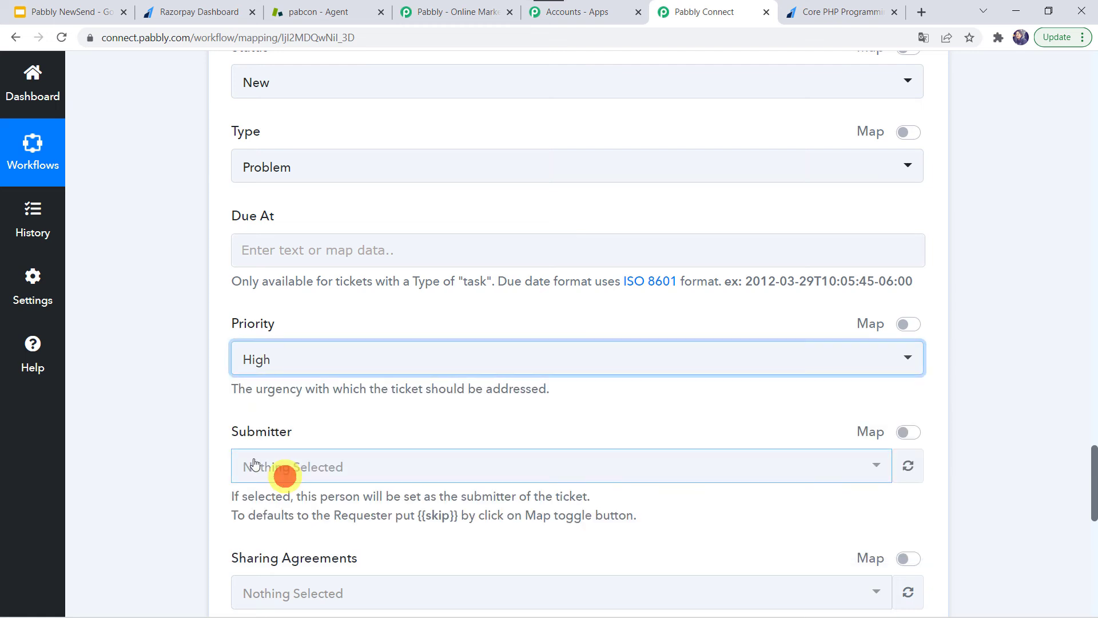
left_click(183, 428)
scroll(183, 428, "down", 3)
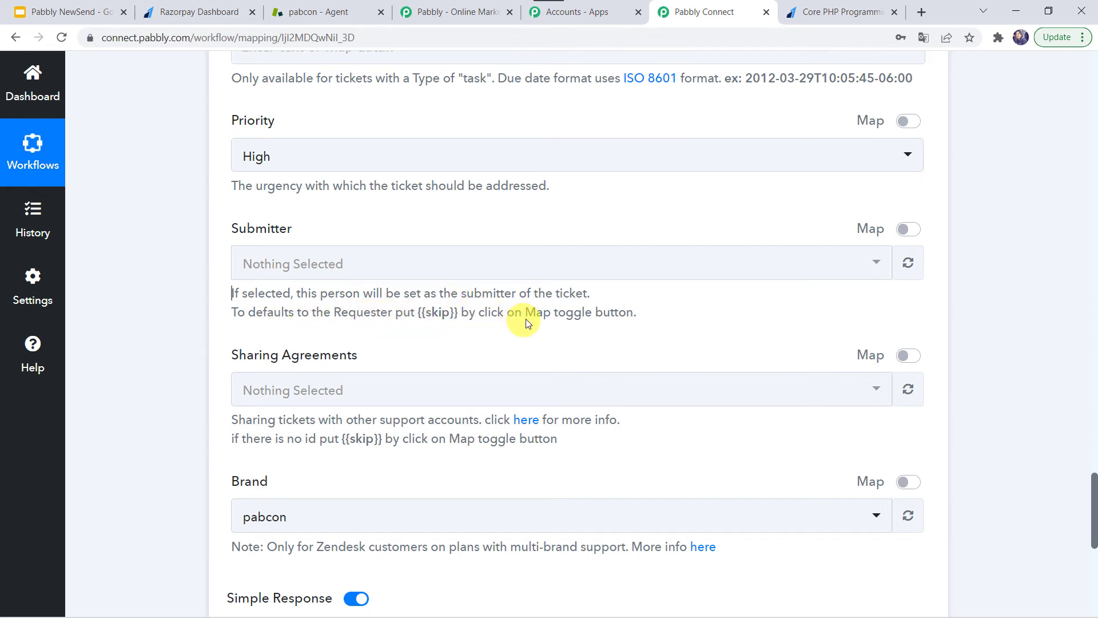
Set both Submitter and Sharing Agreements to the custom value {{skip}}
left_click(909, 229)
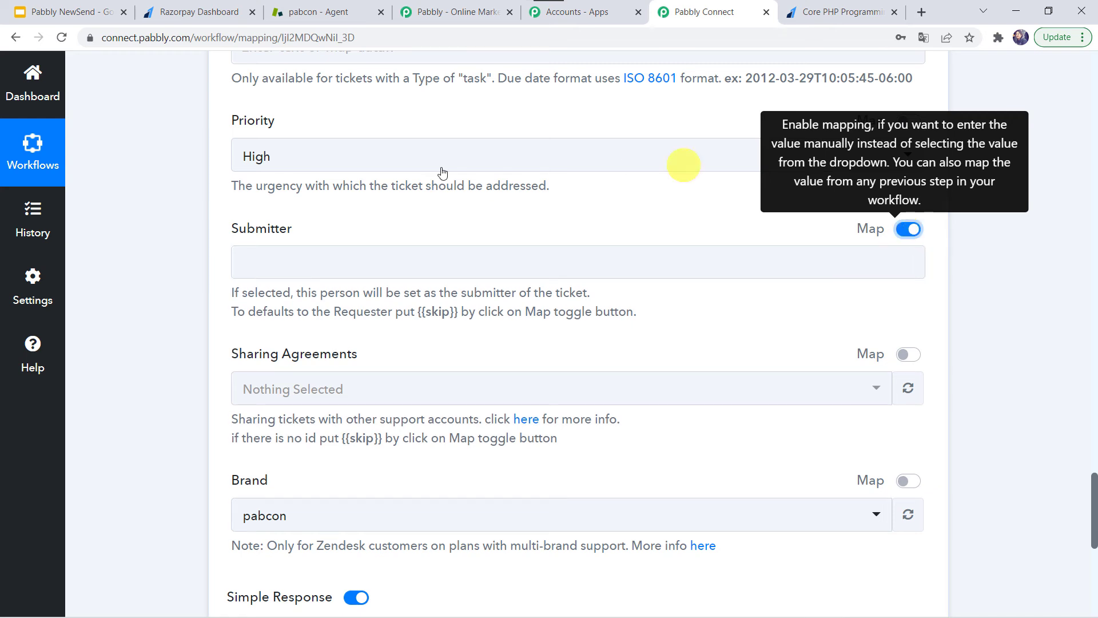
left_click(266, 262)
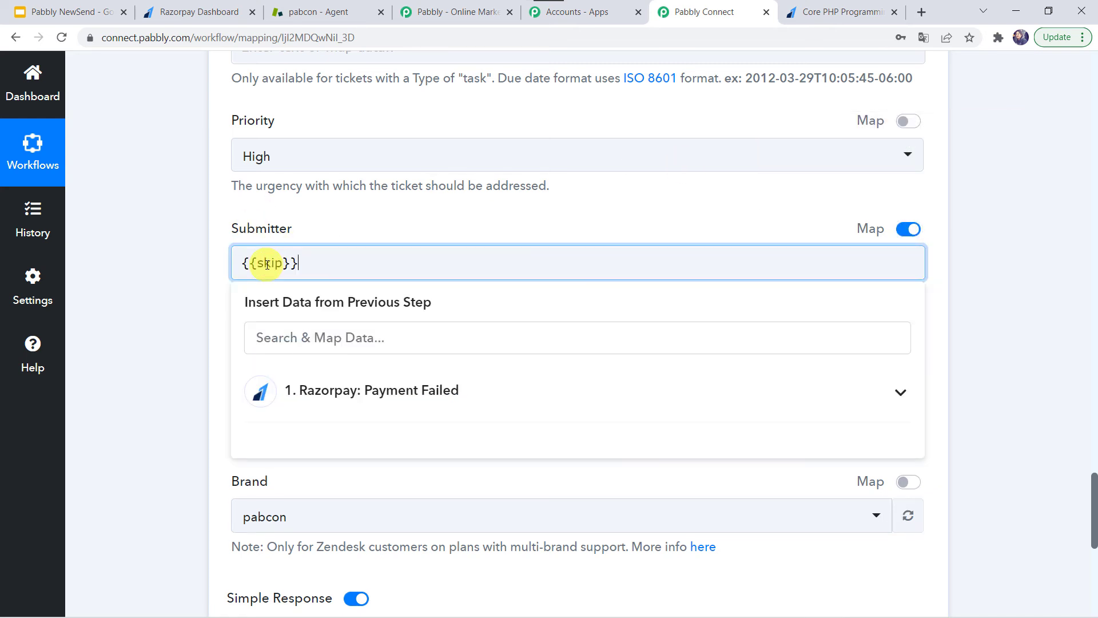
left_click(151, 294)
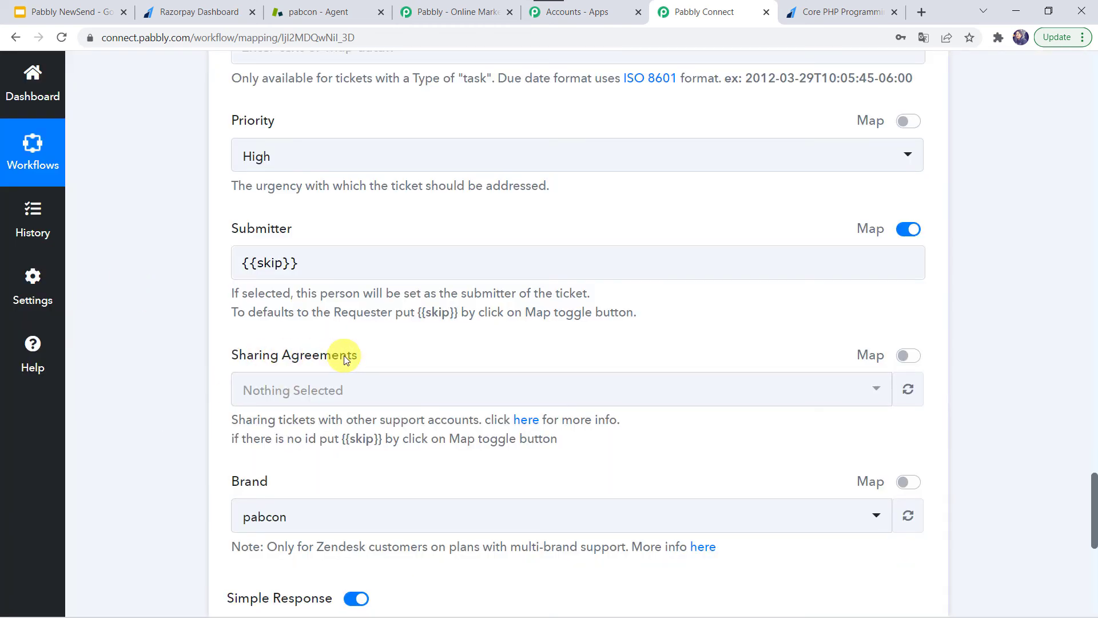
scroll(344, 355, "down", 1)
scroll(344, 355, "down", 1)
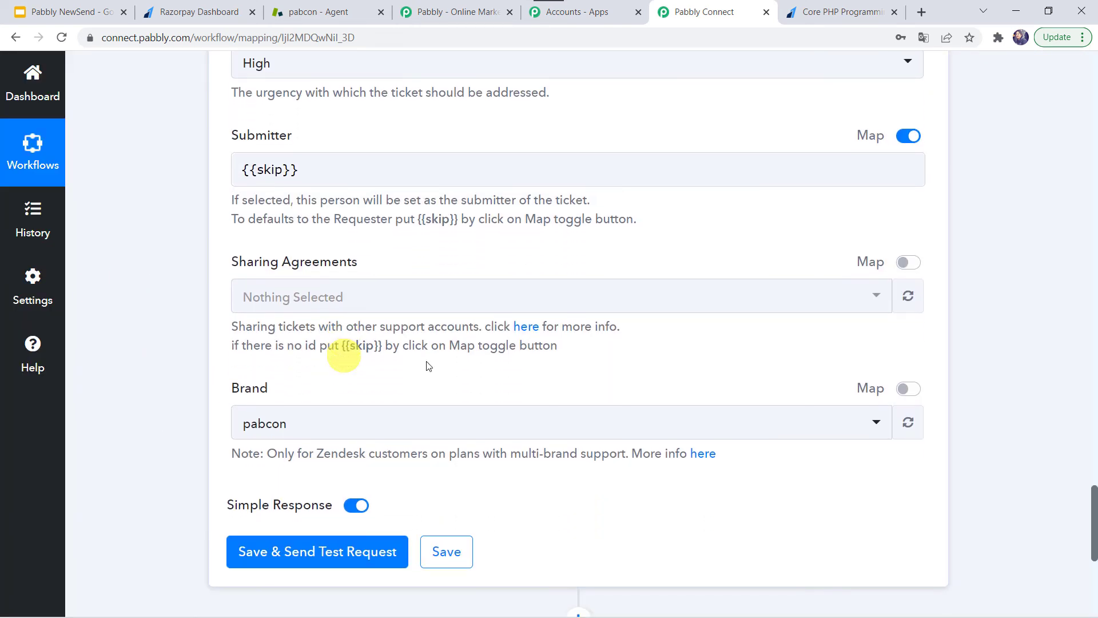
left_click(917, 267)
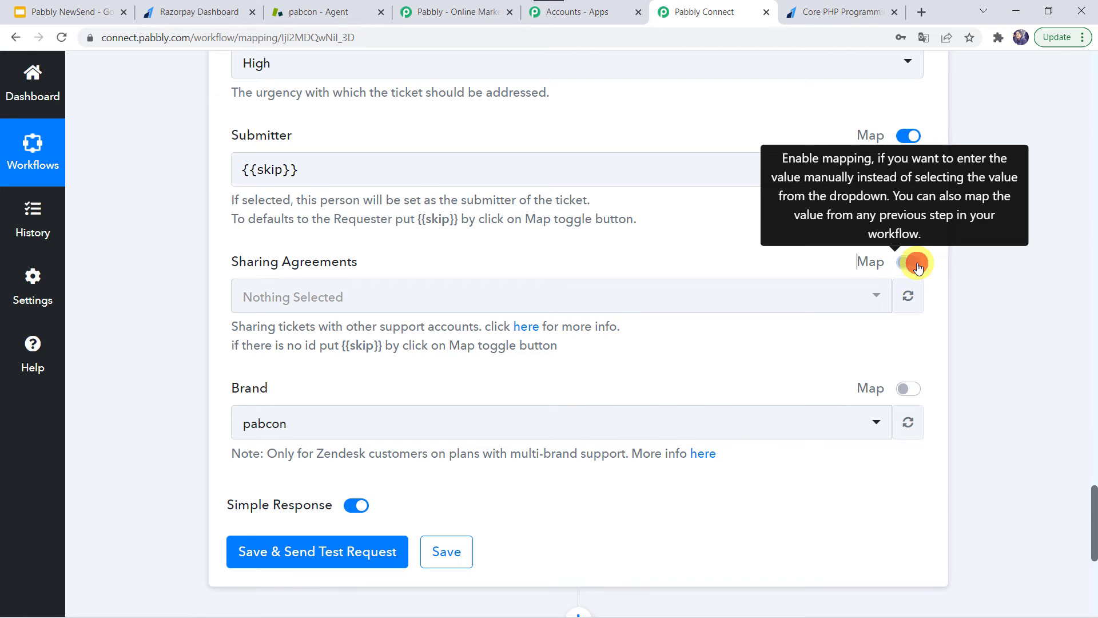
left_click(299, 282)
type("{{skip}}")
left_click(118, 350)
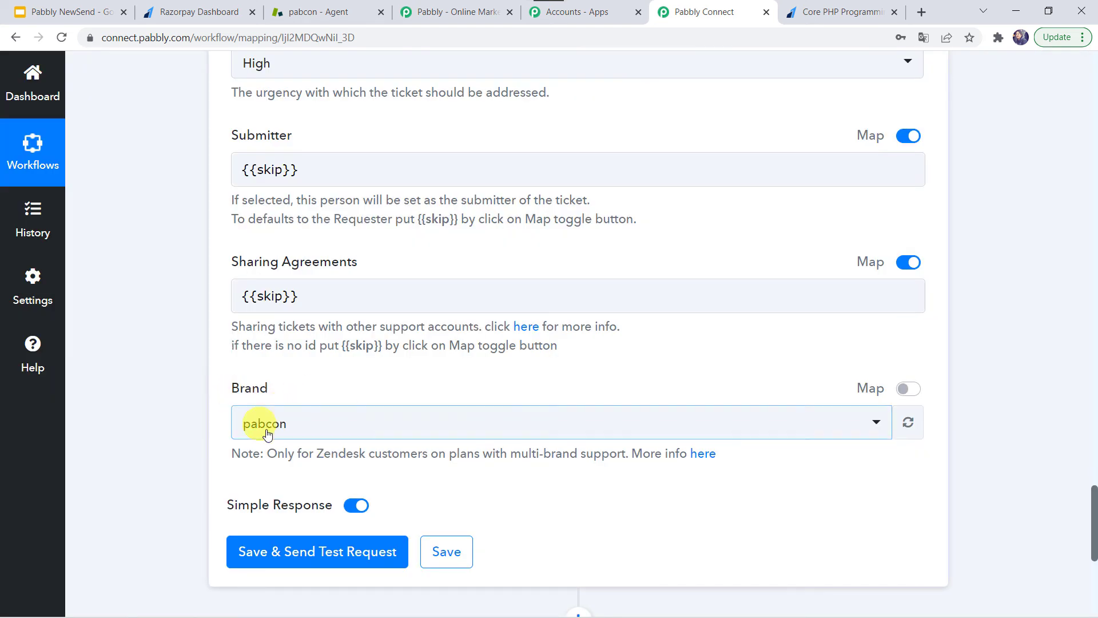
Keep pabcon as the ticket Brand
left_click(270, 432)
left_click(262, 499)
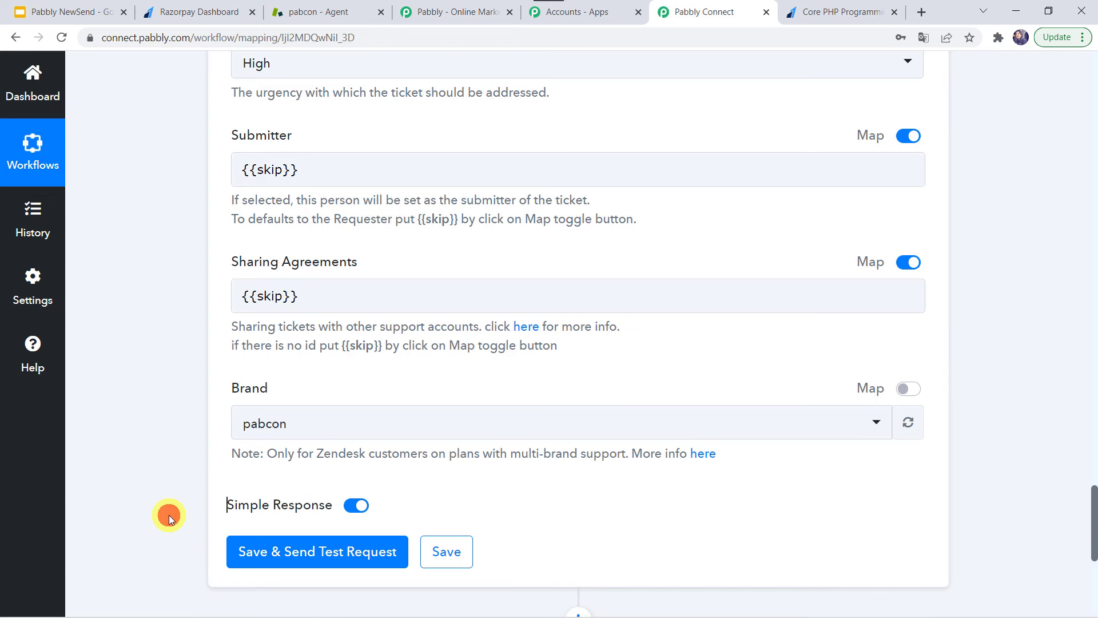
scroll(157, 201, "up", 8)
scroll(156, 198, "down", 7)
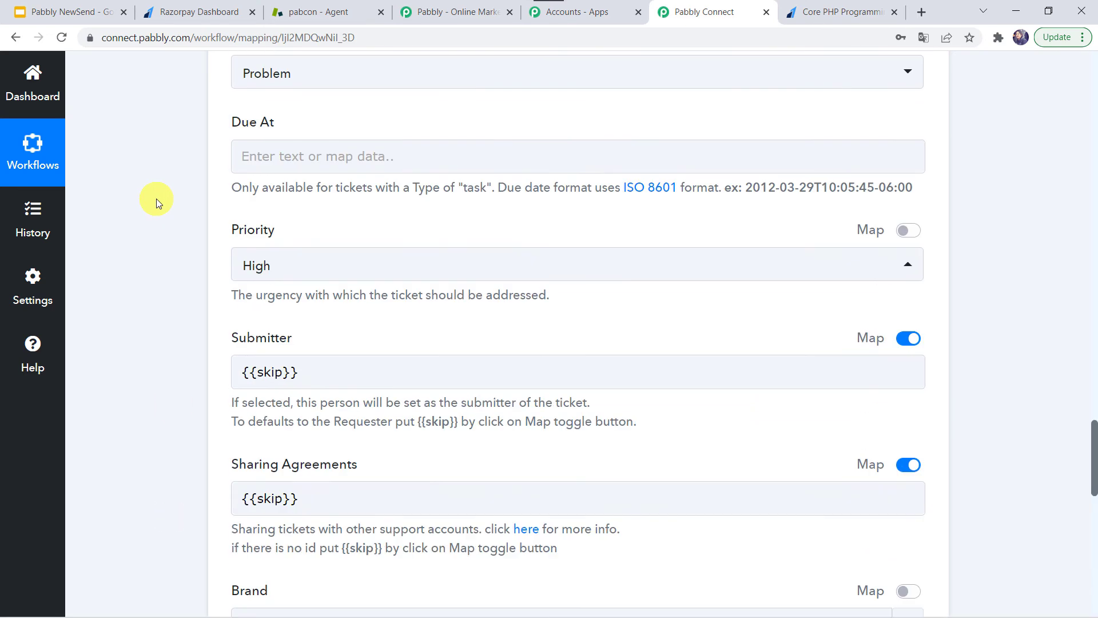
scroll(200, 400, "down", 5)
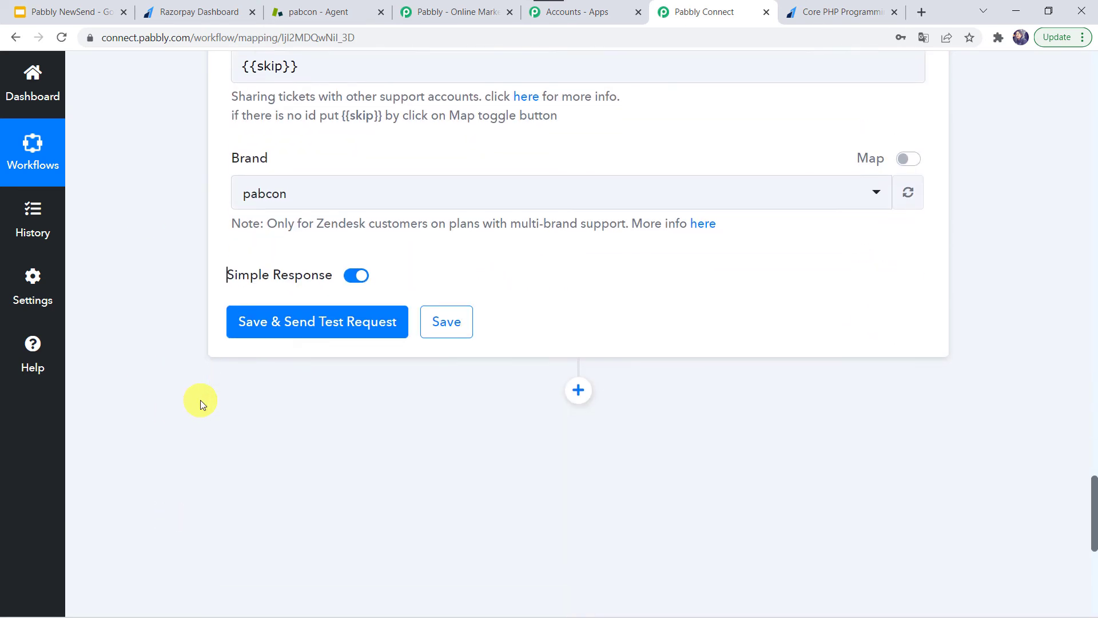
Save the Zendesk Create Ticket action and send a test request, returning Ticket Id 17
left_click(344, 320)
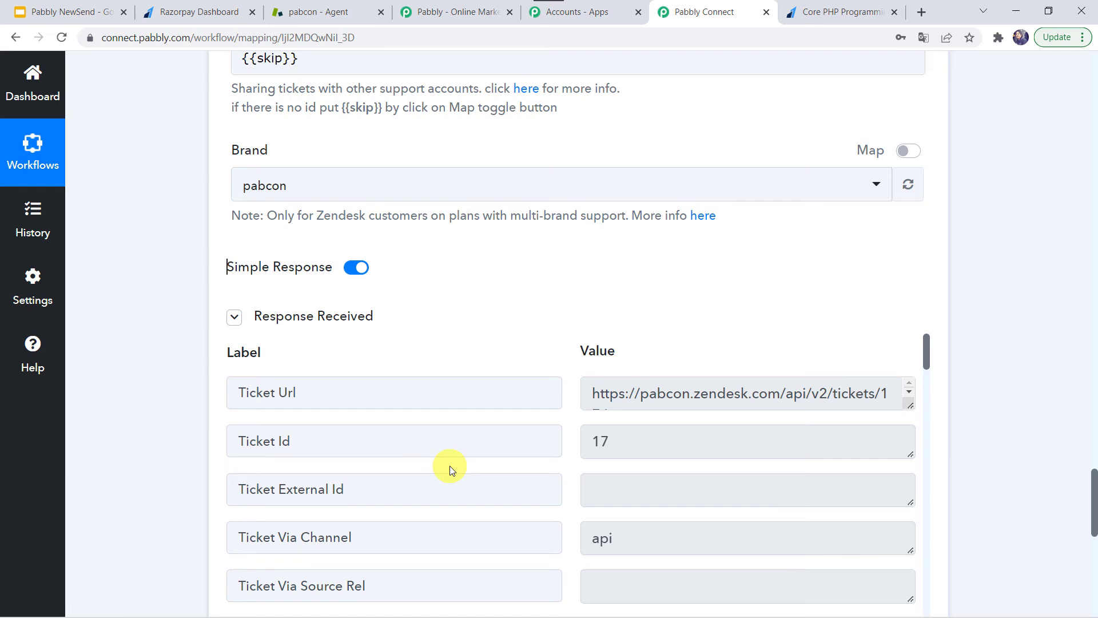
From the Zendesk home Dashboard, open the High-priority ticket #17 'Payment failed'
left_click(318, 11)
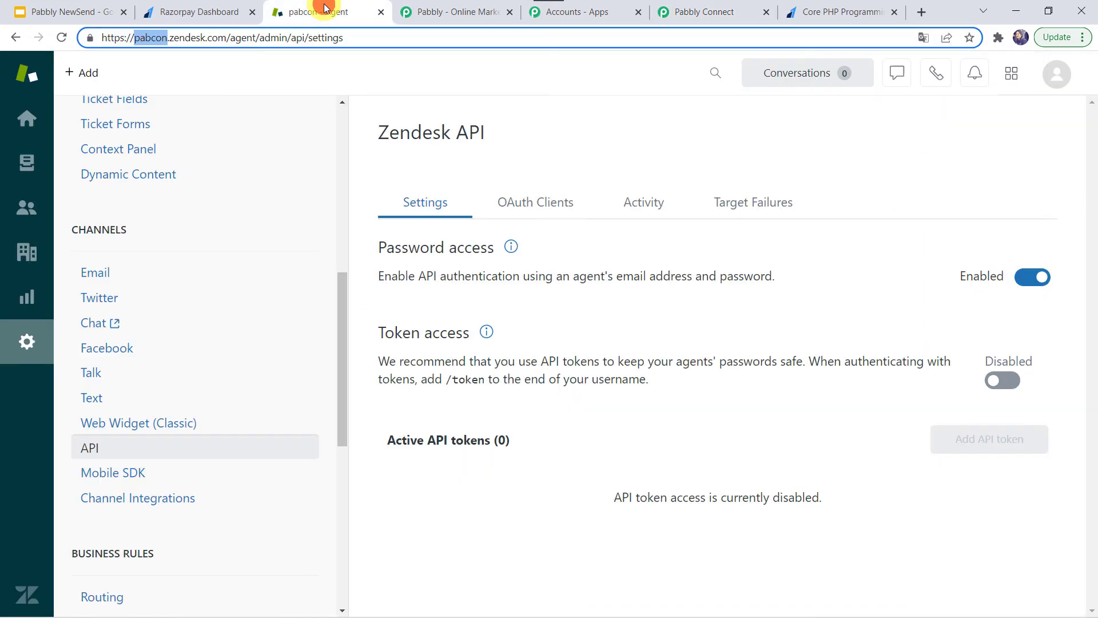
left_click(32, 120)
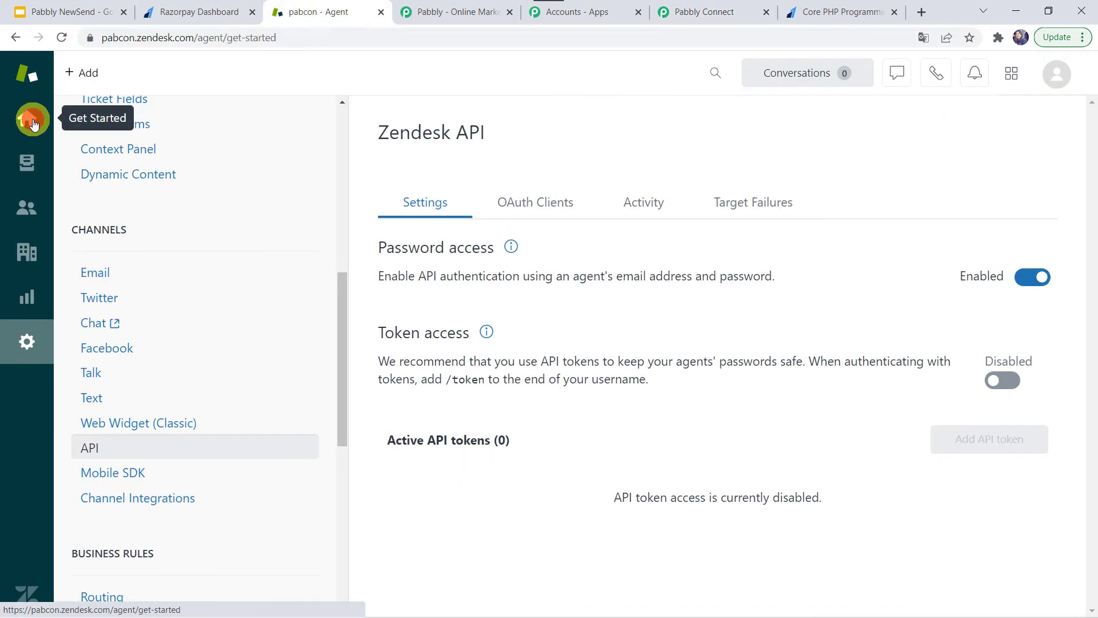
left_click(241, 139)
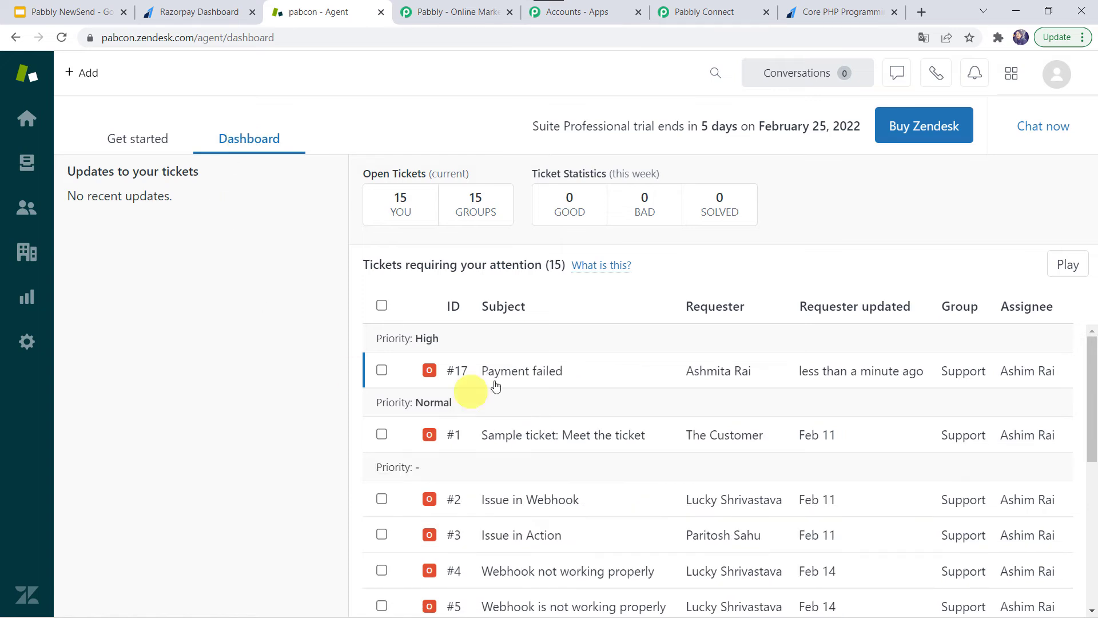
mouse_move(574, 378)
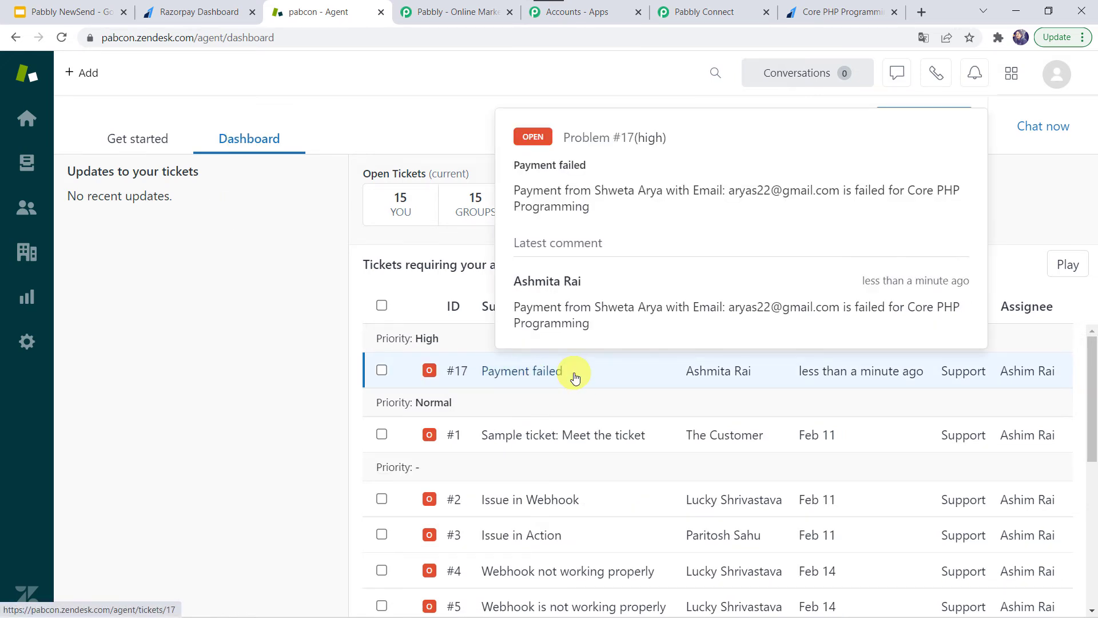
left_click(513, 373)
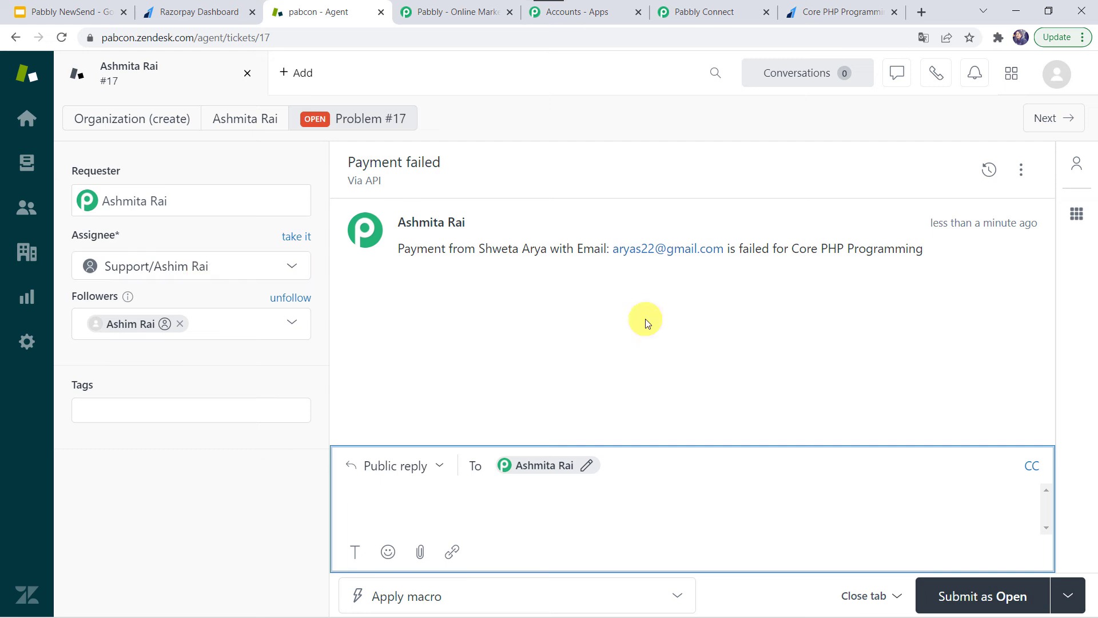
Re-save the Zendesk Create Ticket action (Ticket Id 17) and return to the Core PHP payment tab
left_click(711, 12)
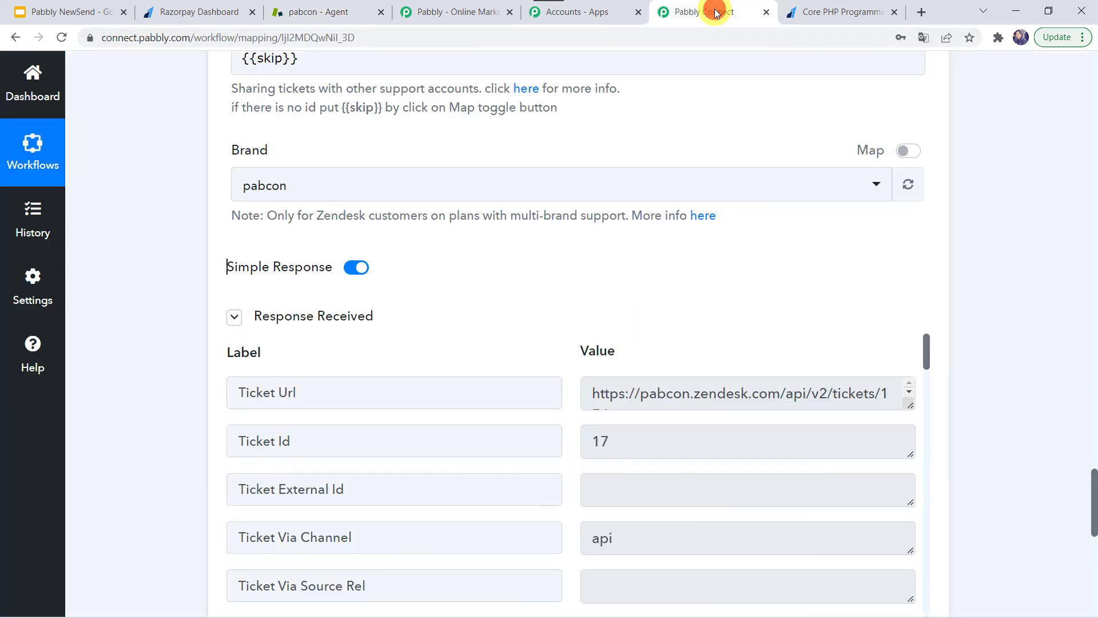
scroll(168, 369, "down", 5)
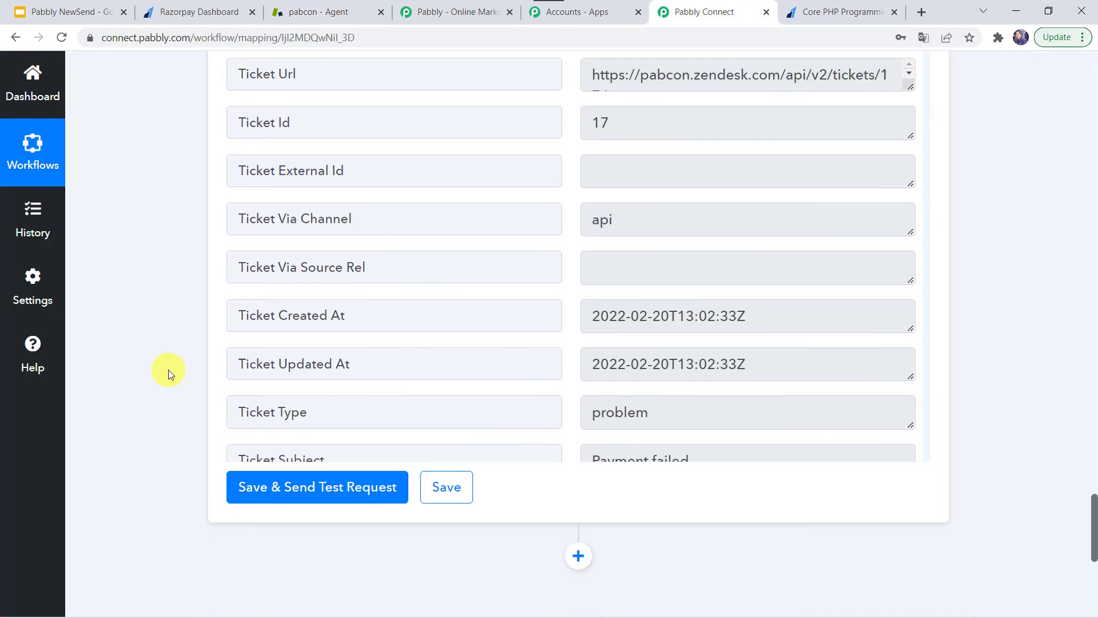
left_click(445, 482)
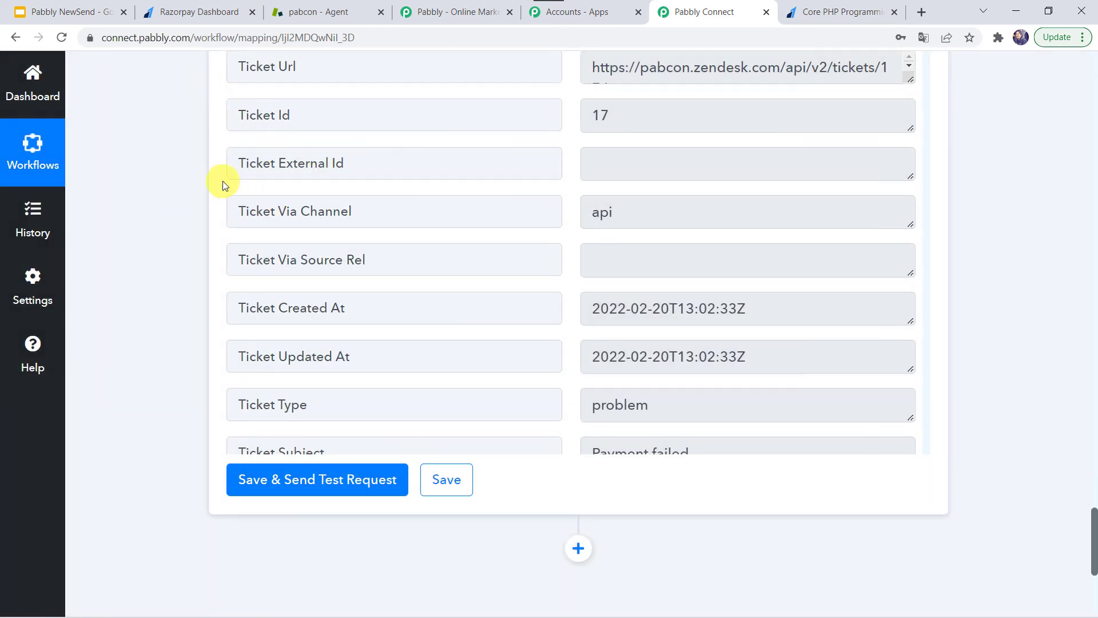
scroll(222, 181, "up", 3)
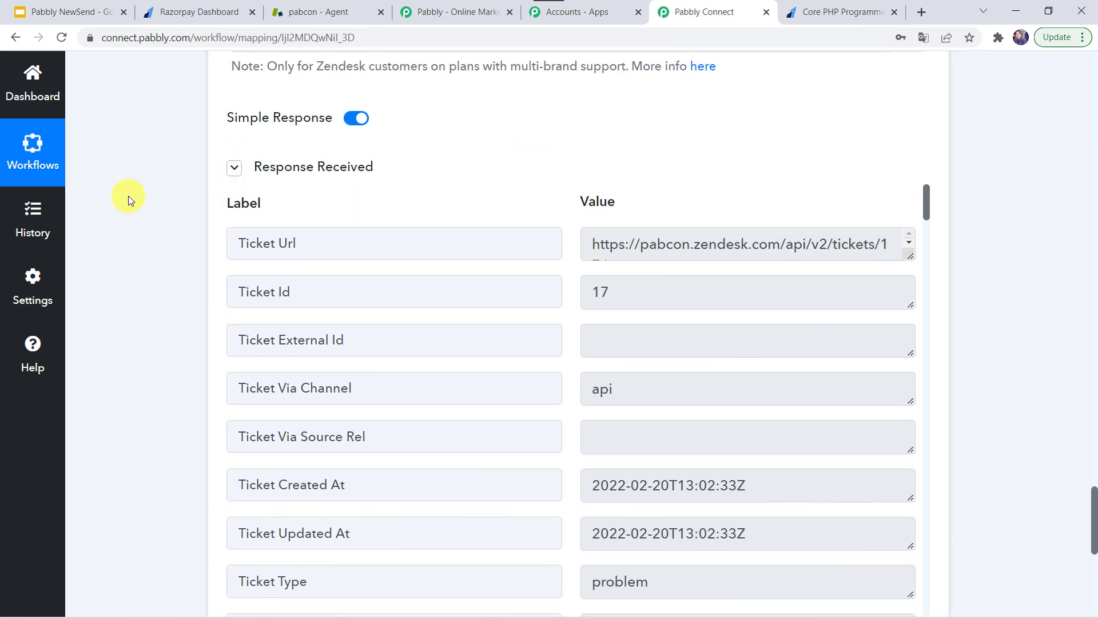
left_click(834, 9)
Dismiss the failed checkout and reload the Razorpay payment page to clear the form
left_click(691, 109)
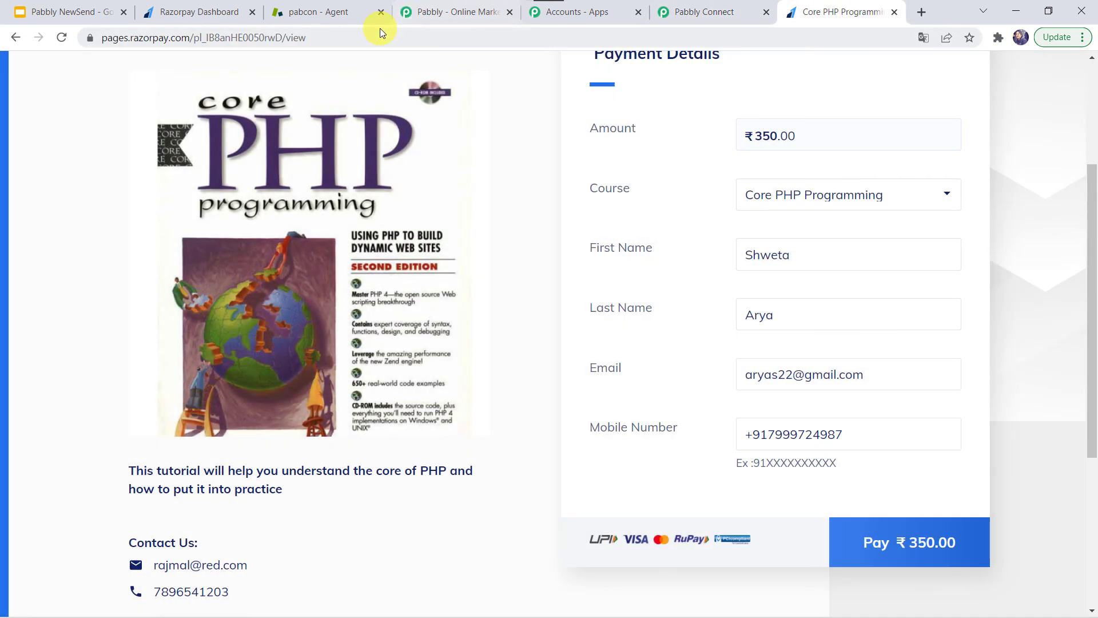
left_click(380, 28)
key("Return")
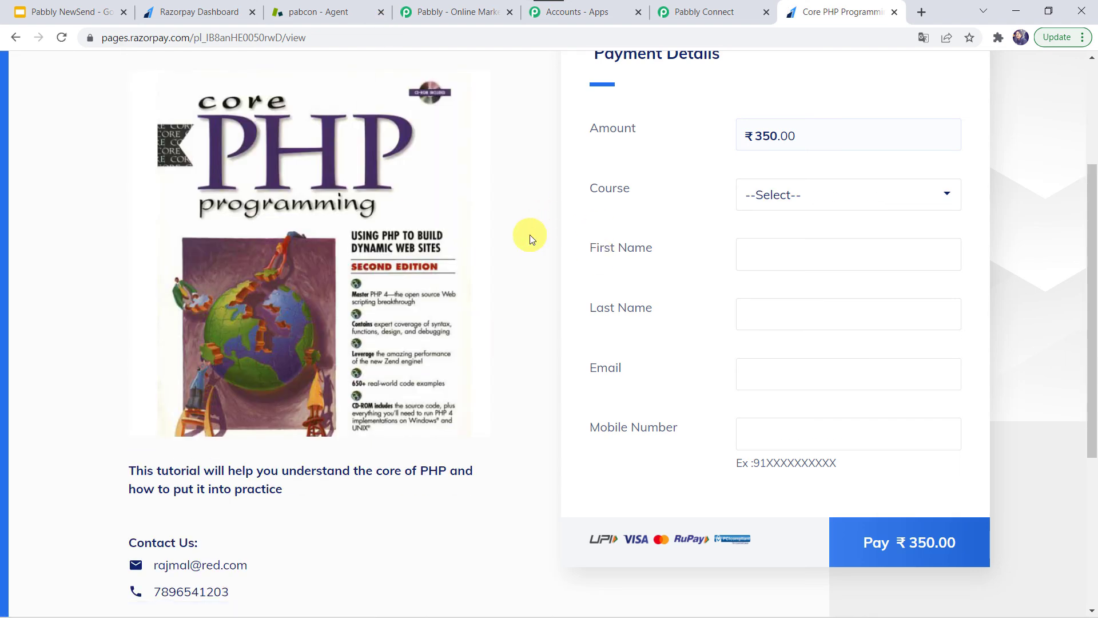
scroll(529, 234, "up", 1)
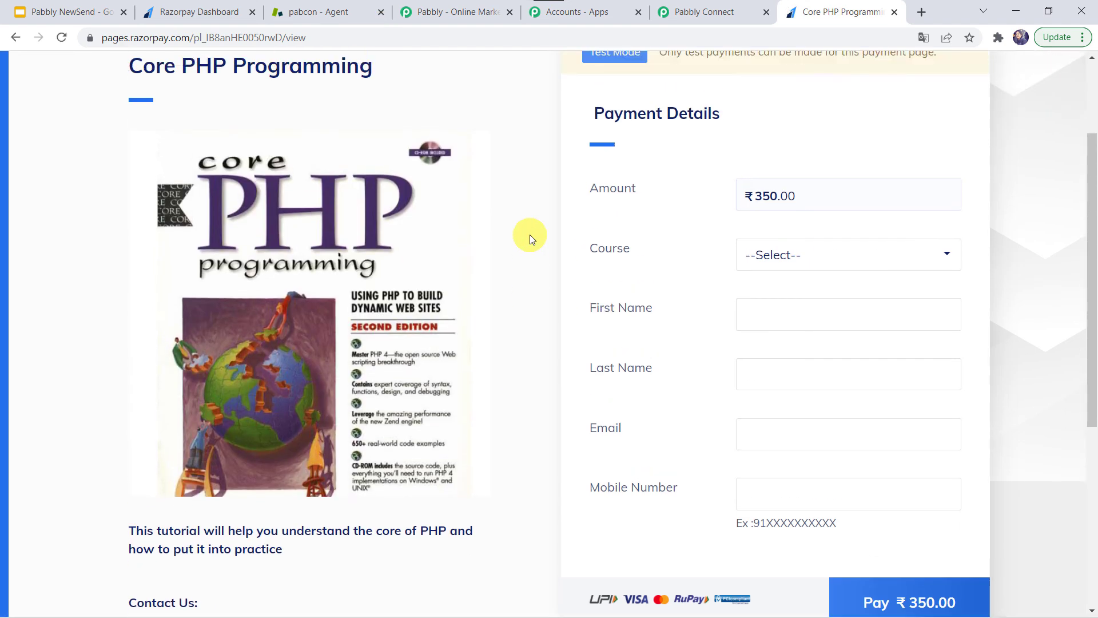
Choose Core PHP Programming, fill in the buyer's name, e-mail and mobile number, and start the ₹350 payment
left_click(773, 255)
left_click(807, 296)
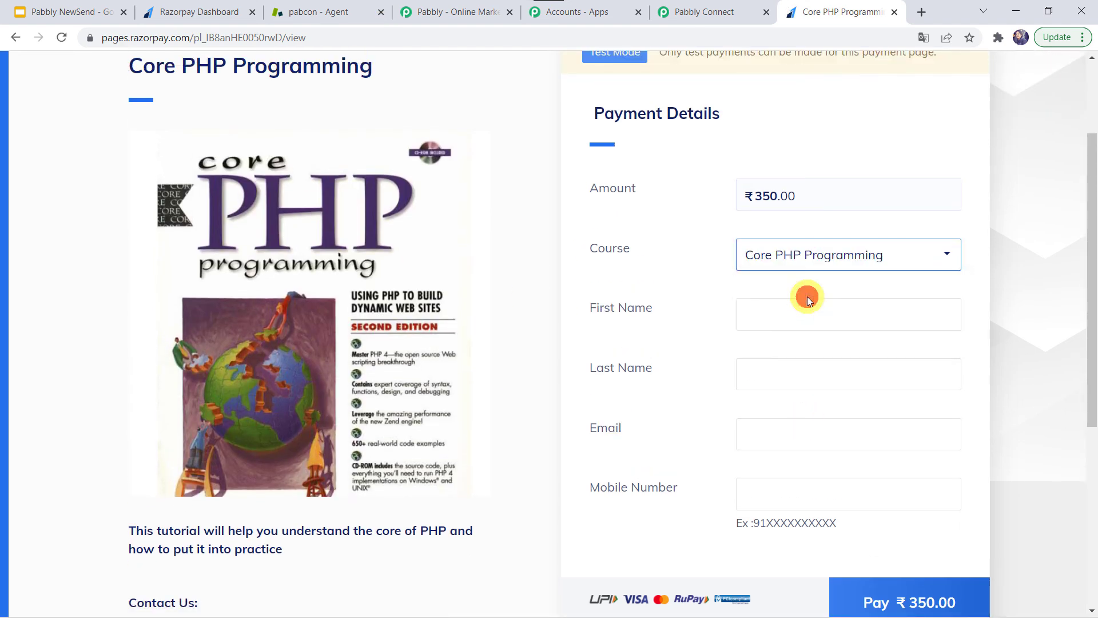
left_click(748, 309)
type("Adam")
key("Tab")
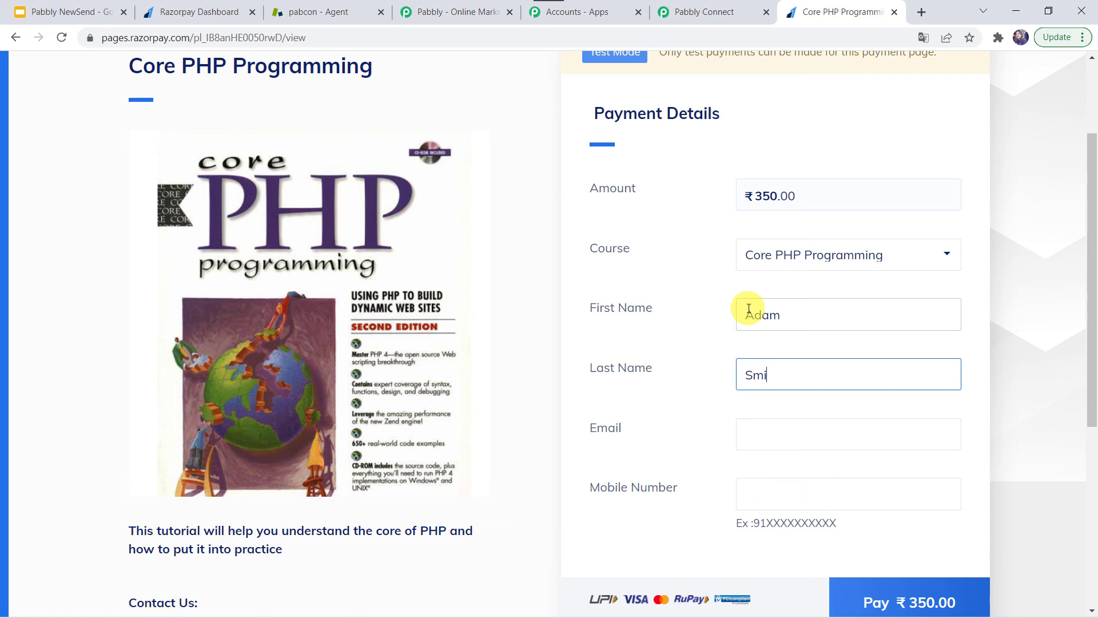
key("Tab")
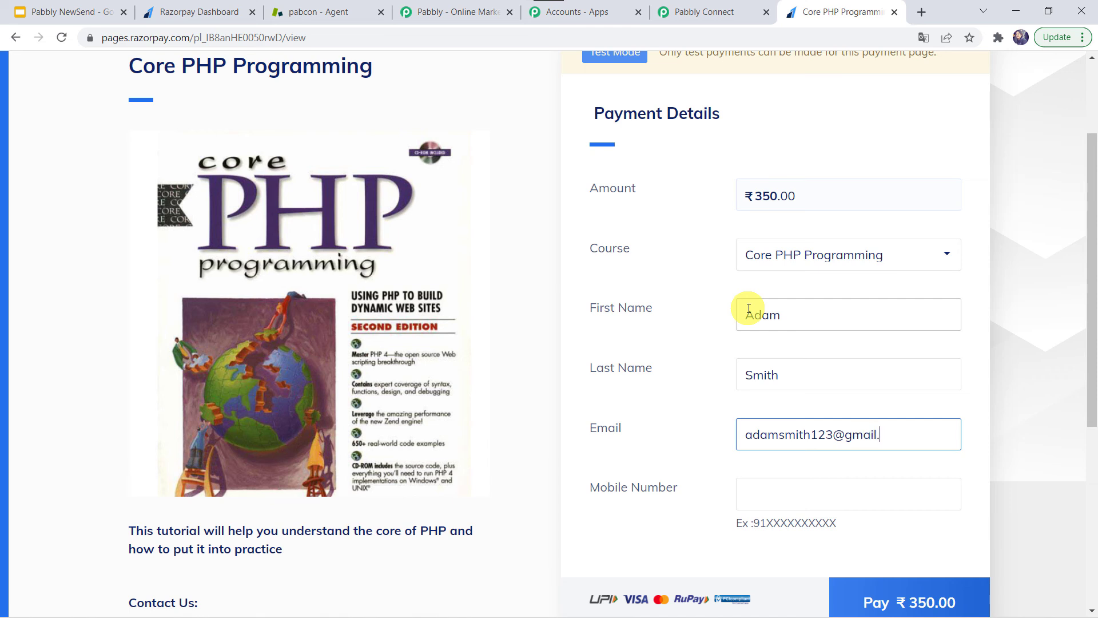
key("Tab")
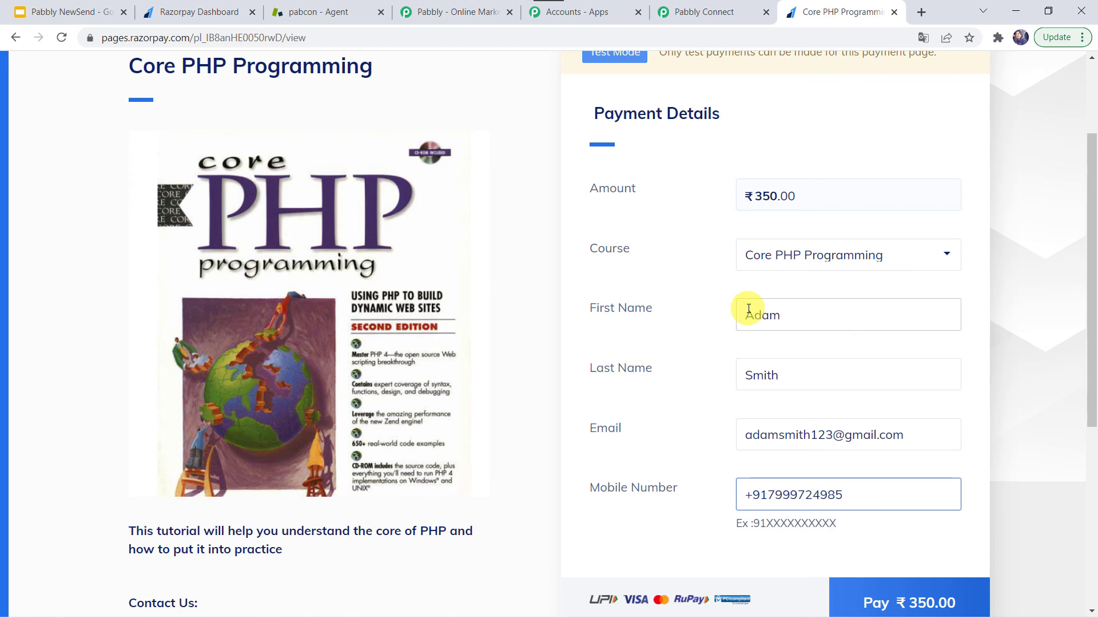
scroll(749, 309, "down", 3)
left_click(873, 455)
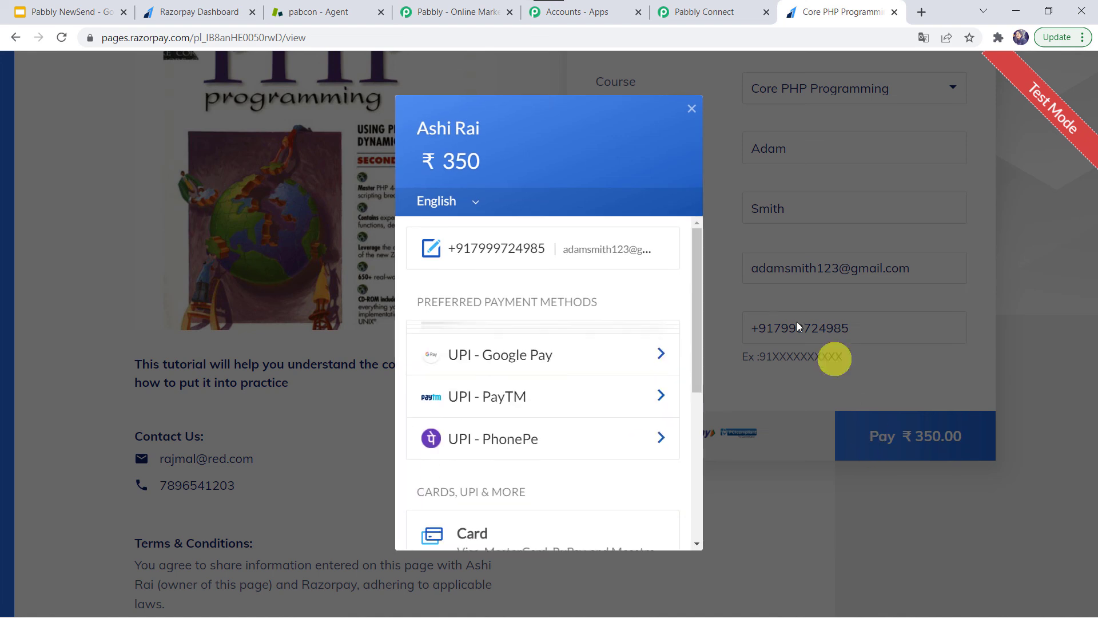
Pay ₹350 with the saved test Visa card and its CVV, then mark it Failure at the demo bank
left_click(492, 521)
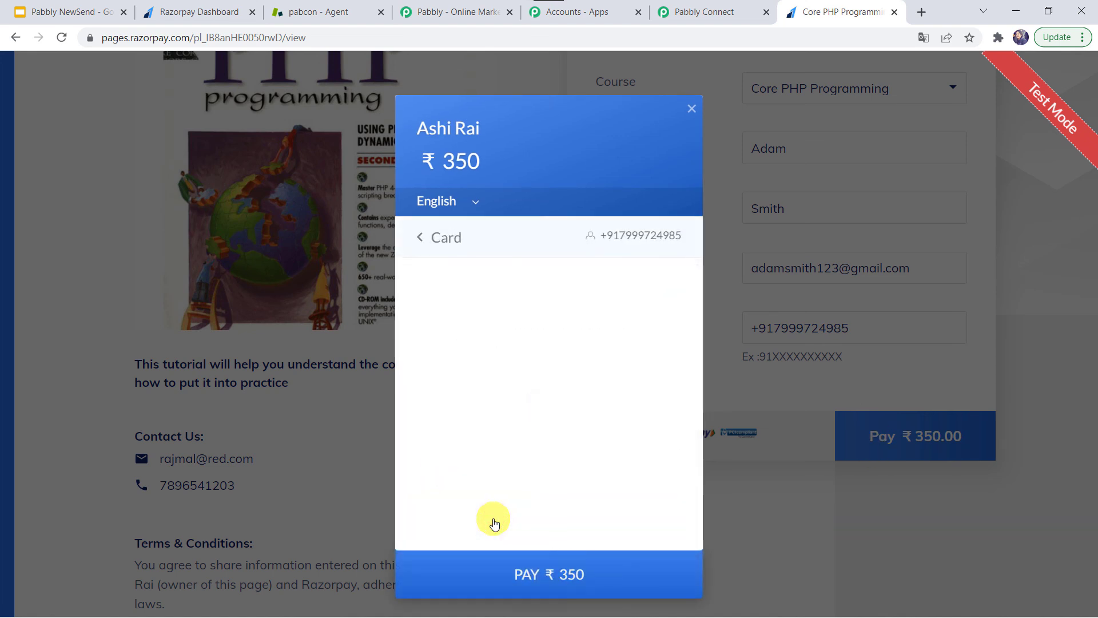
left_click(462, 349)
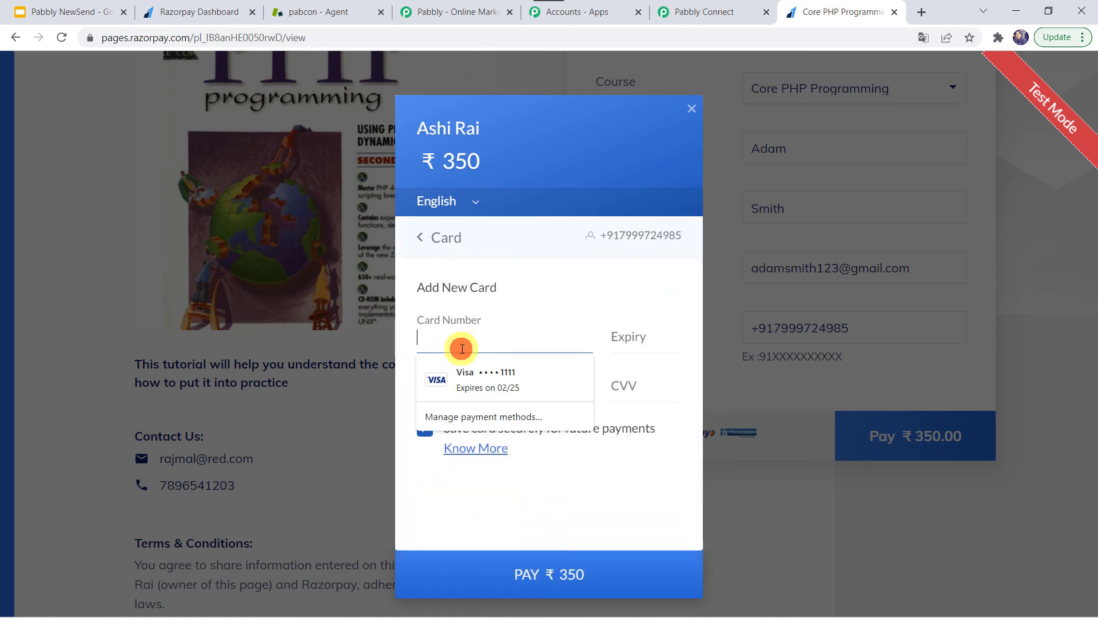
left_click(472, 370)
type("12")
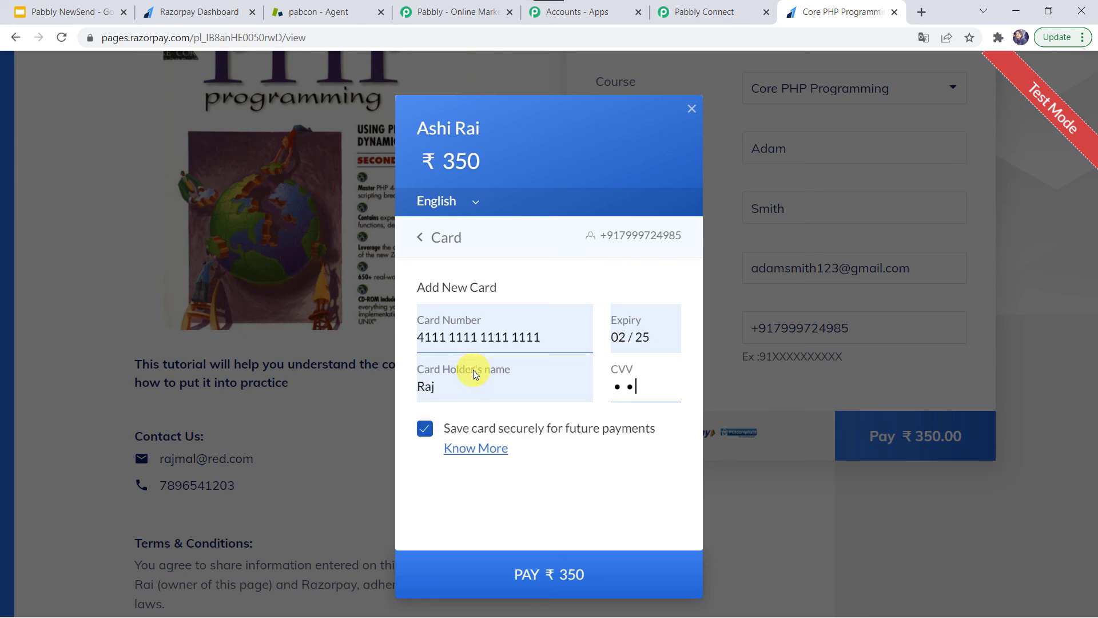
type("3")
left_click(490, 593)
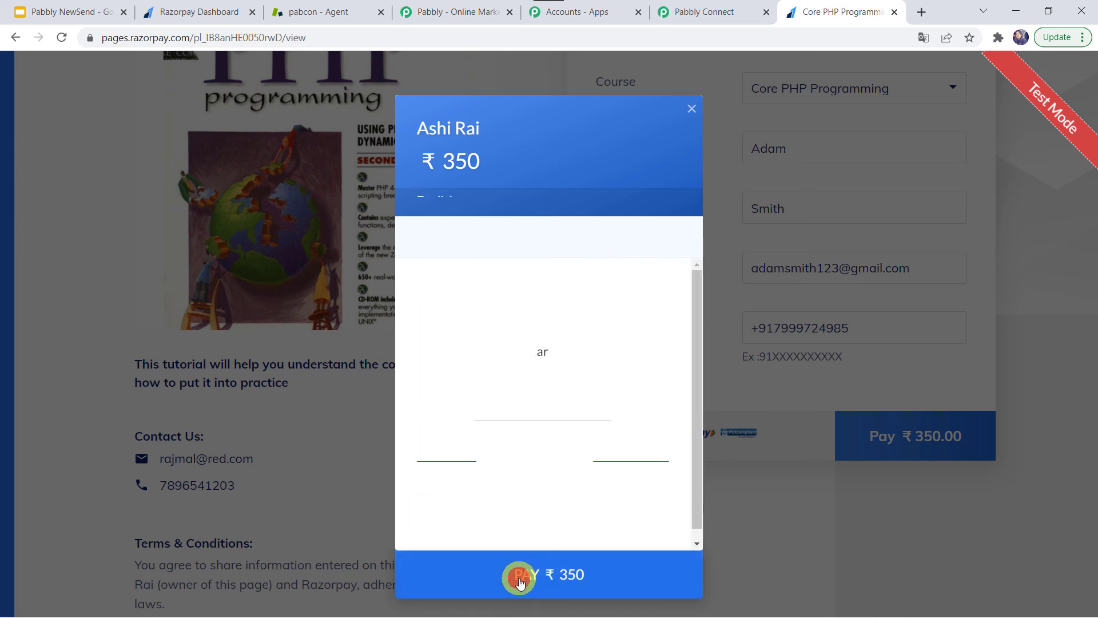
left_click(626, 406)
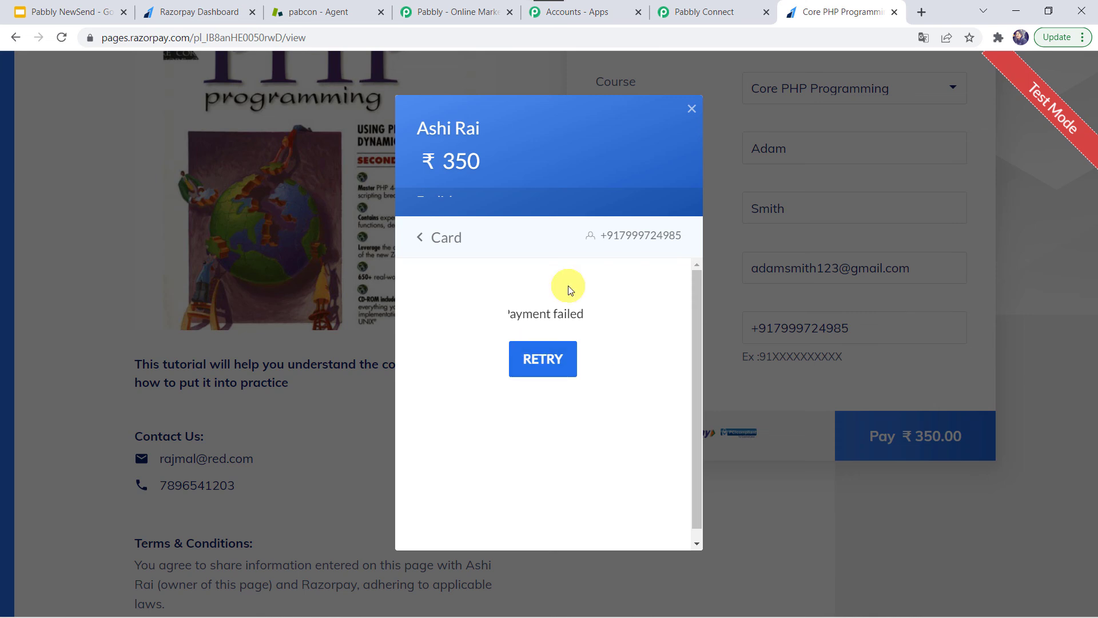
Open the new Zendesk ticket #18 'Payment failed' from the dashboard
left_click(334, 10)
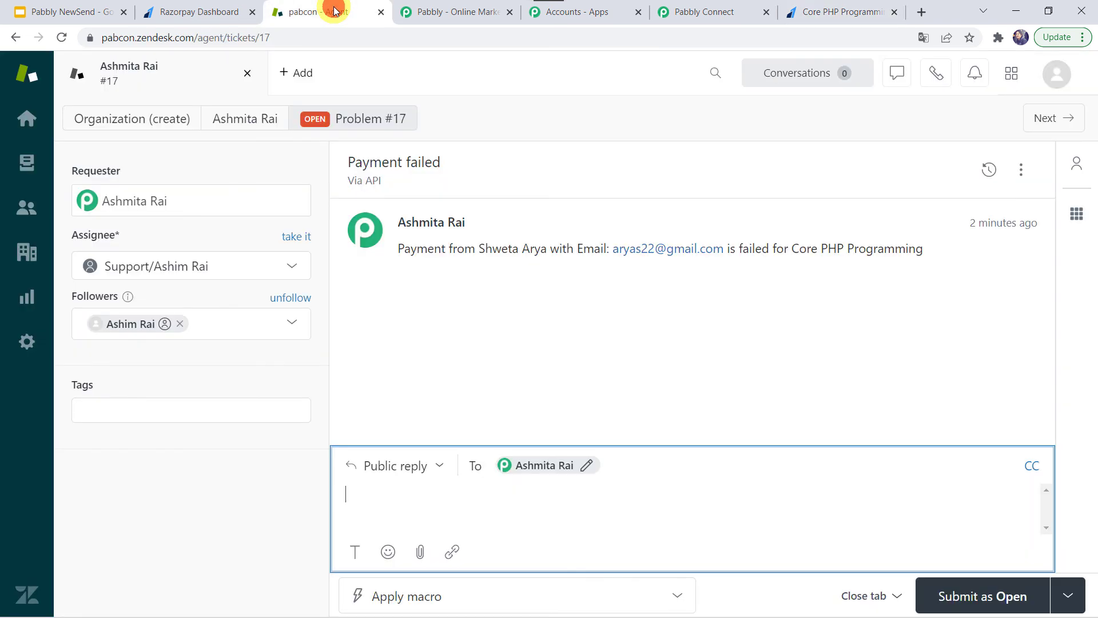
left_click(27, 119)
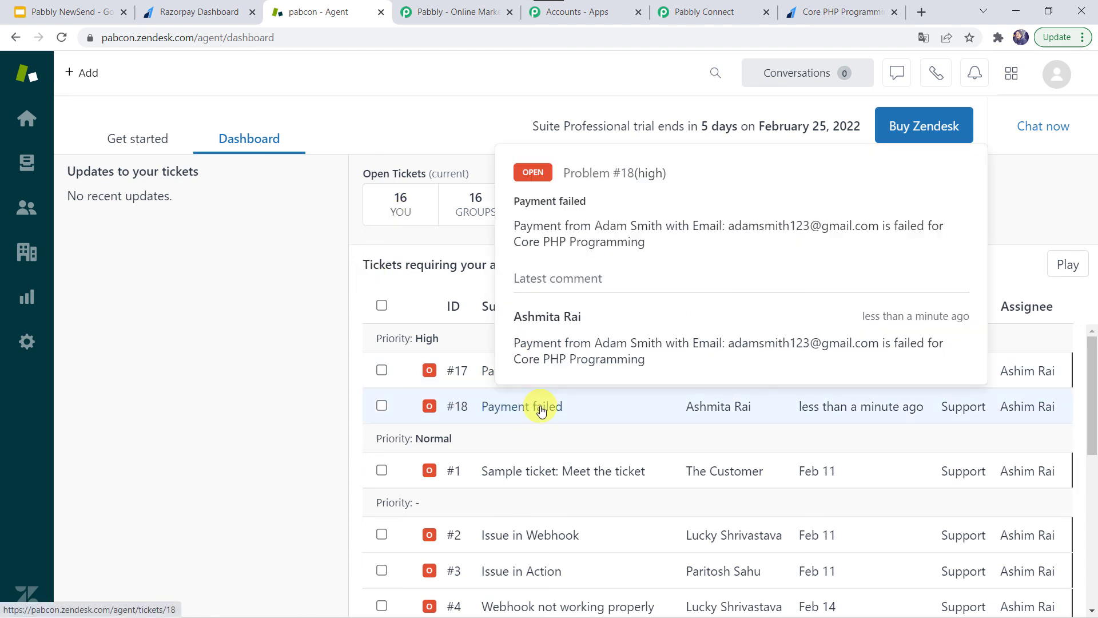
left_click(679, 408)
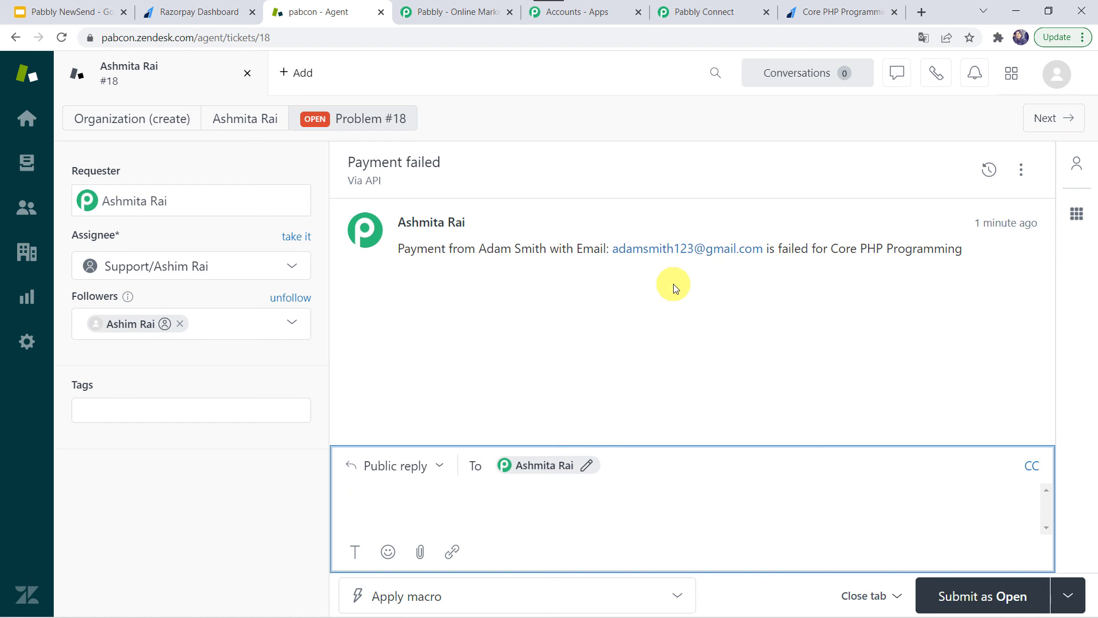
Back in the Pabbly Connect workflow, collapse the Razorpay trigger step
left_click(700, 12)
scroll(173, 125, "down", 20)
scroll(172, 125, "up", 20)
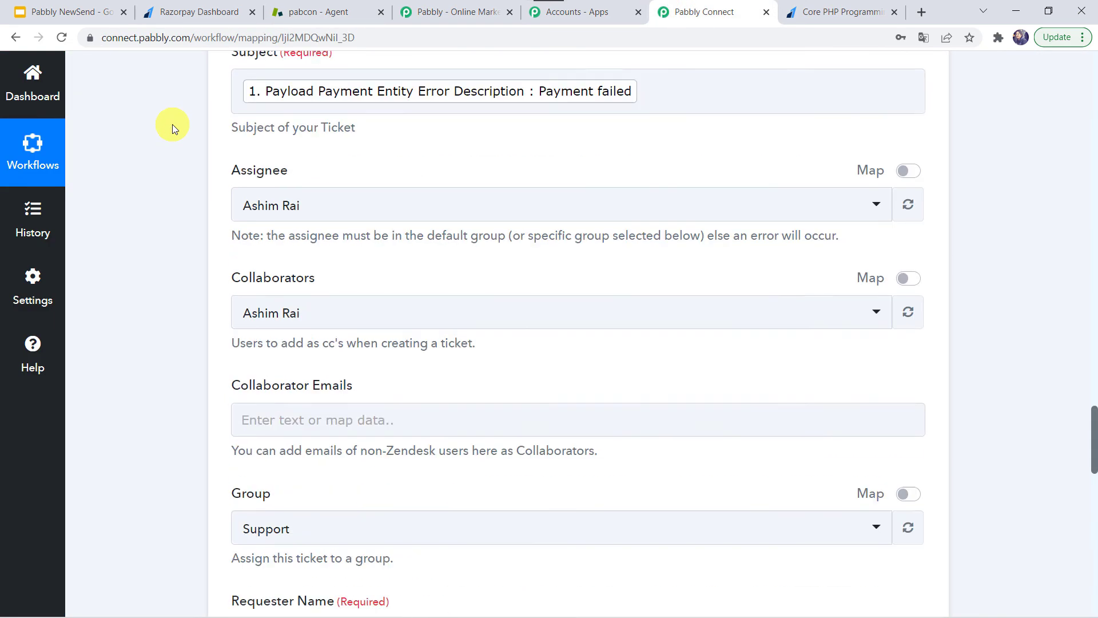
left_click(450, 409)
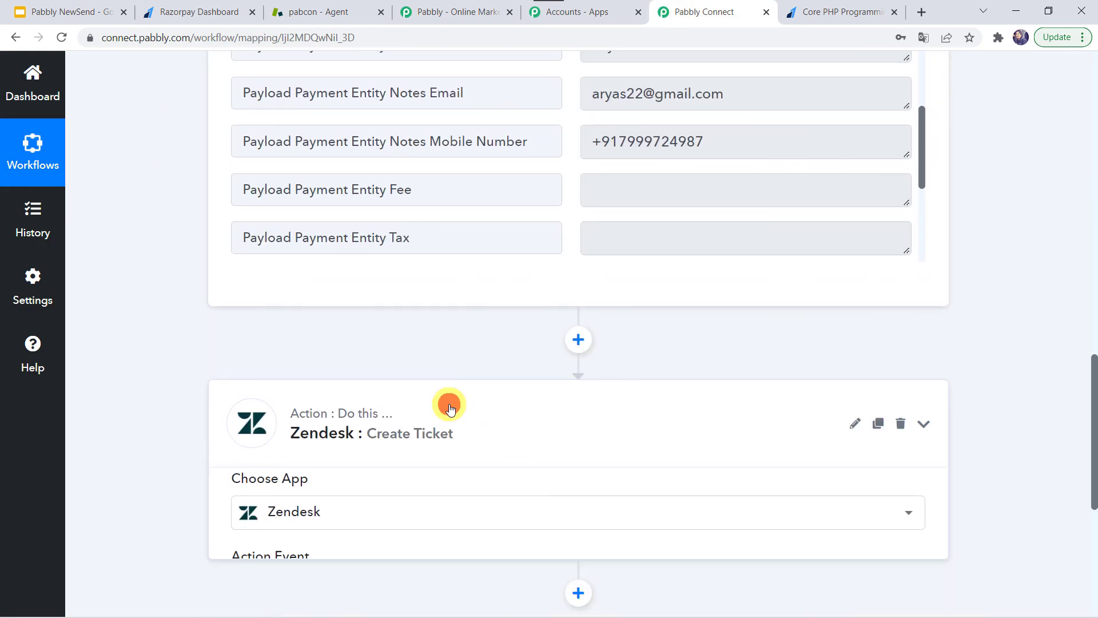
scroll(450, 408, "up", 15)
left_click(457, 316)
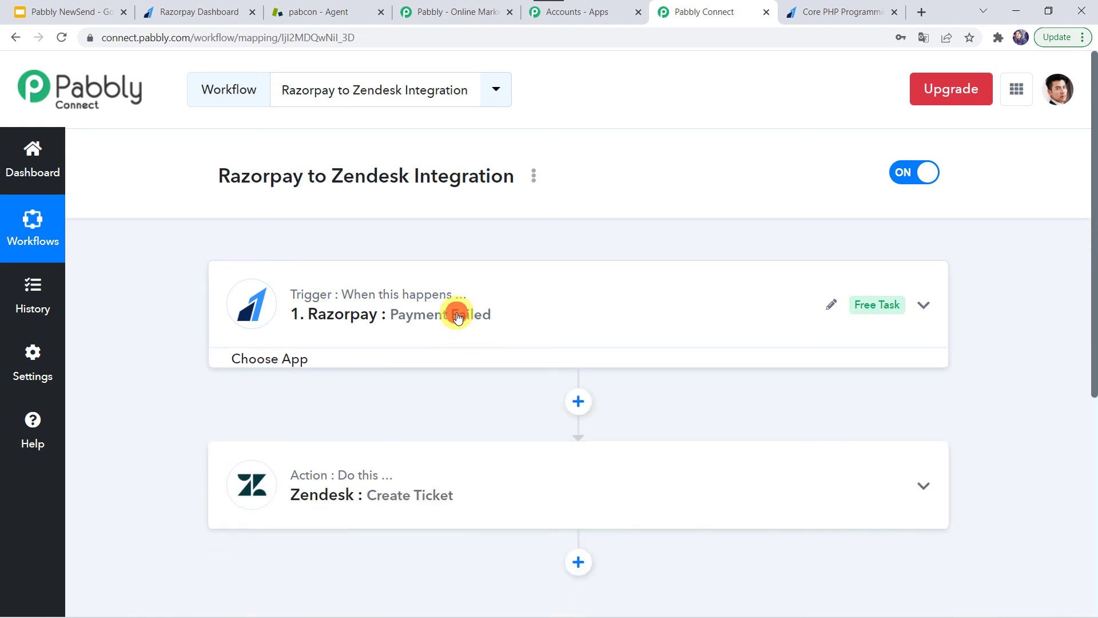